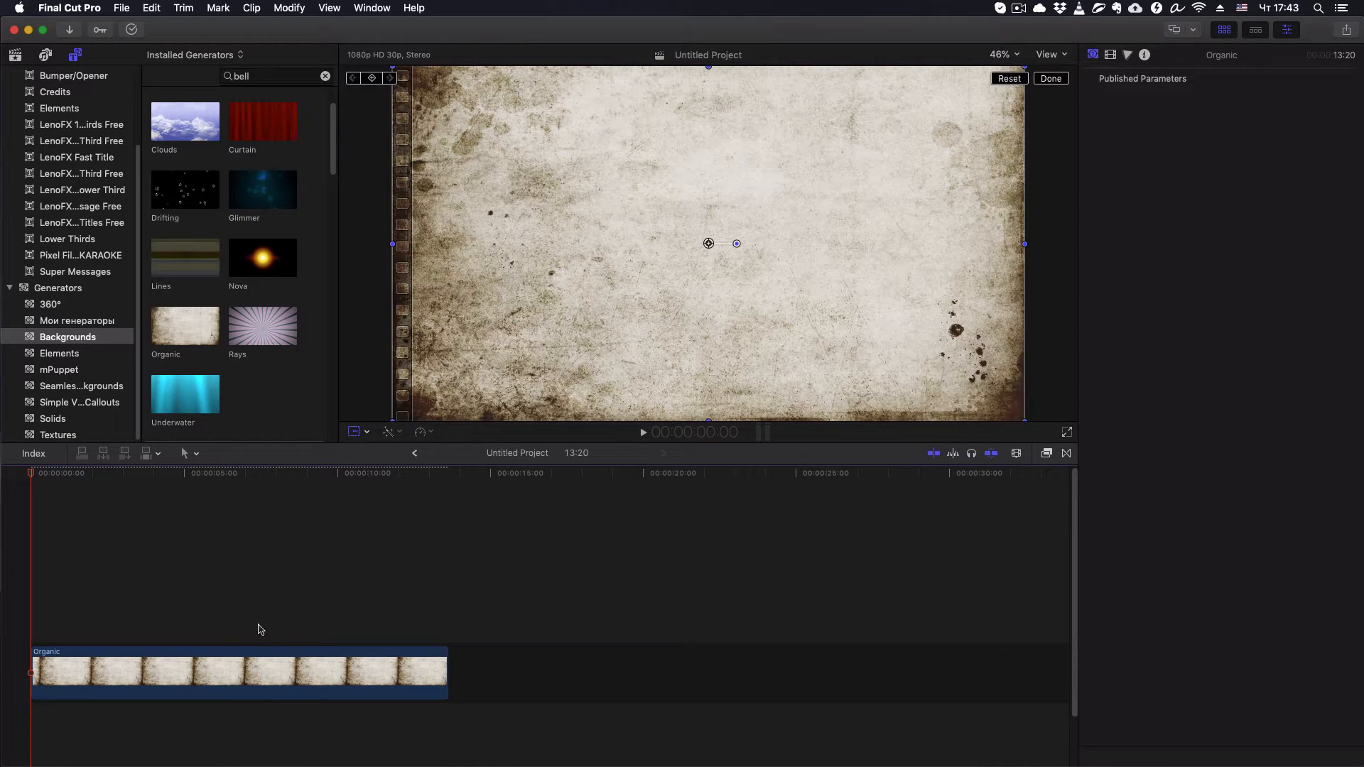
- Add a basic title above the Organic background clip, starting at the beginning of the timeline
left_click(252, 474)
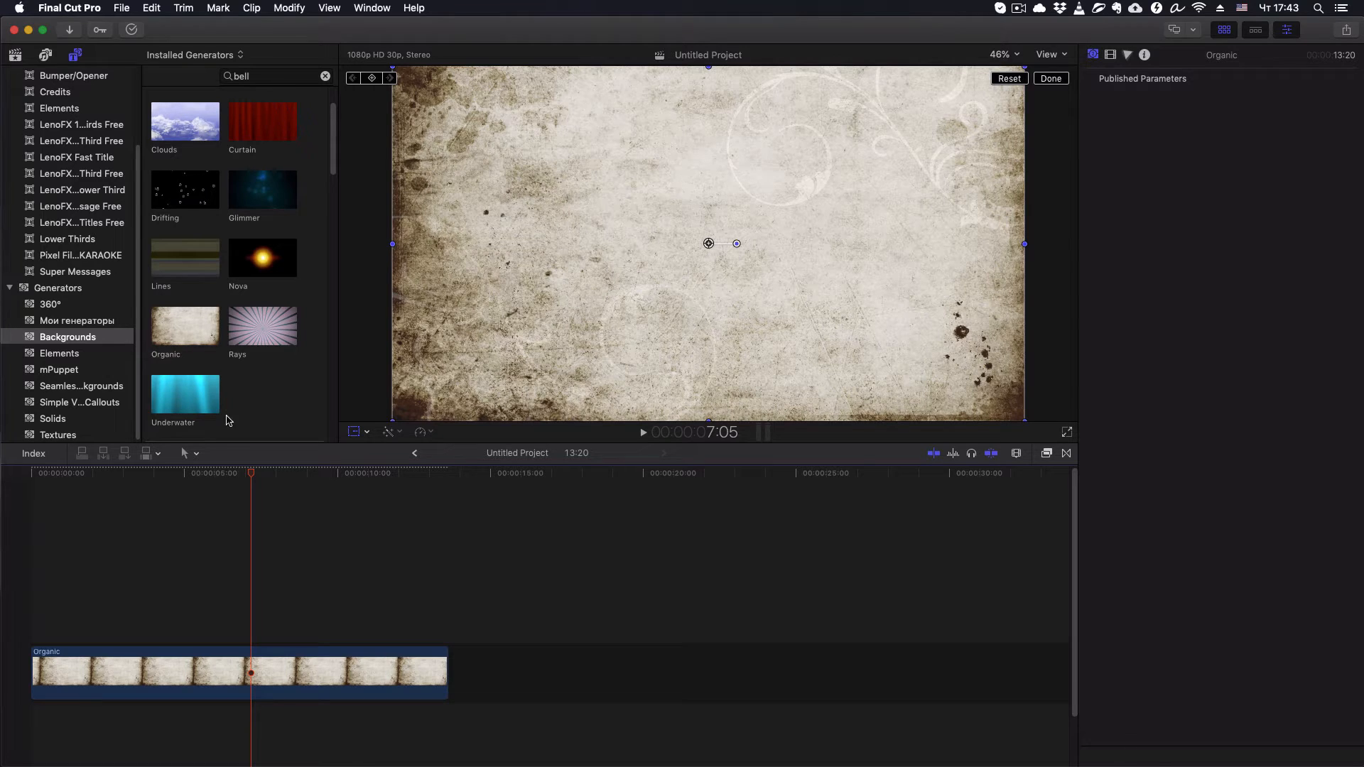
left_click(232, 680)
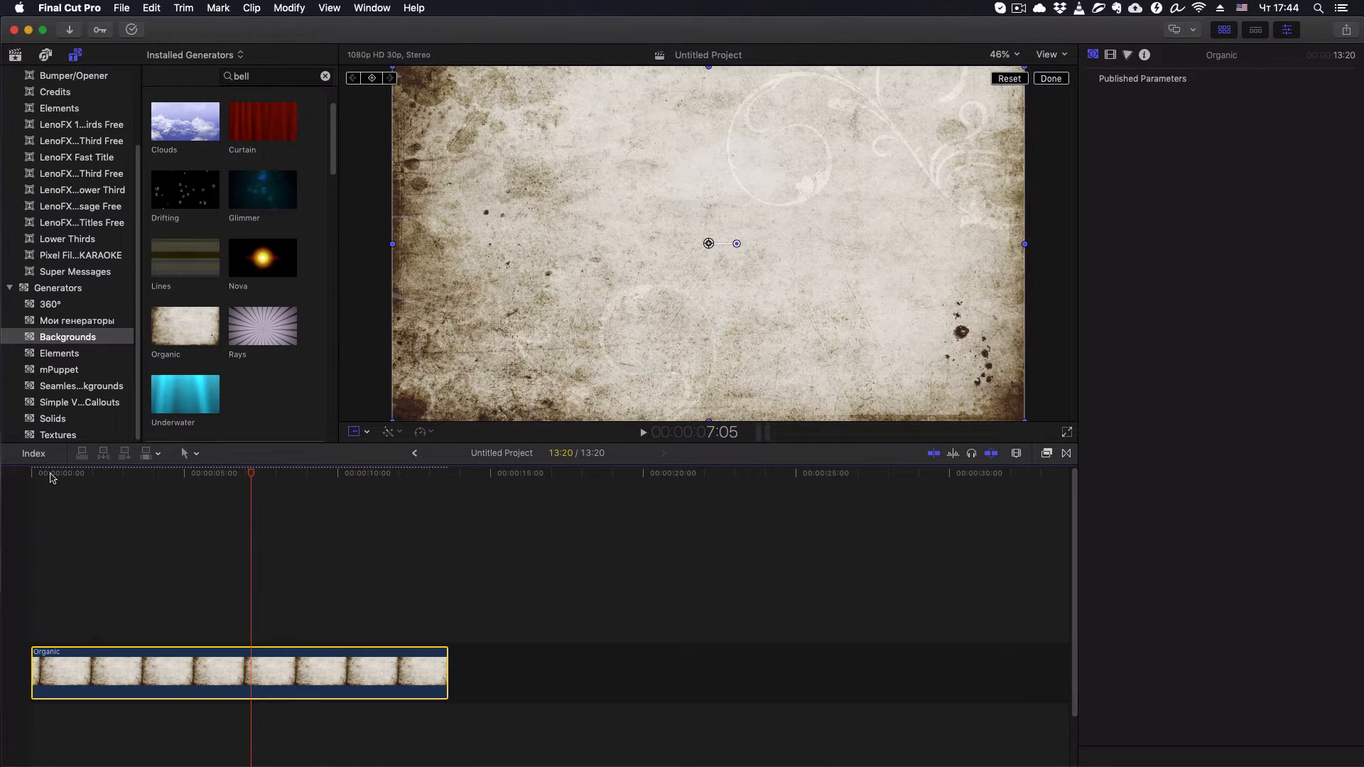
left_click_drag(50, 472, 3, 470)
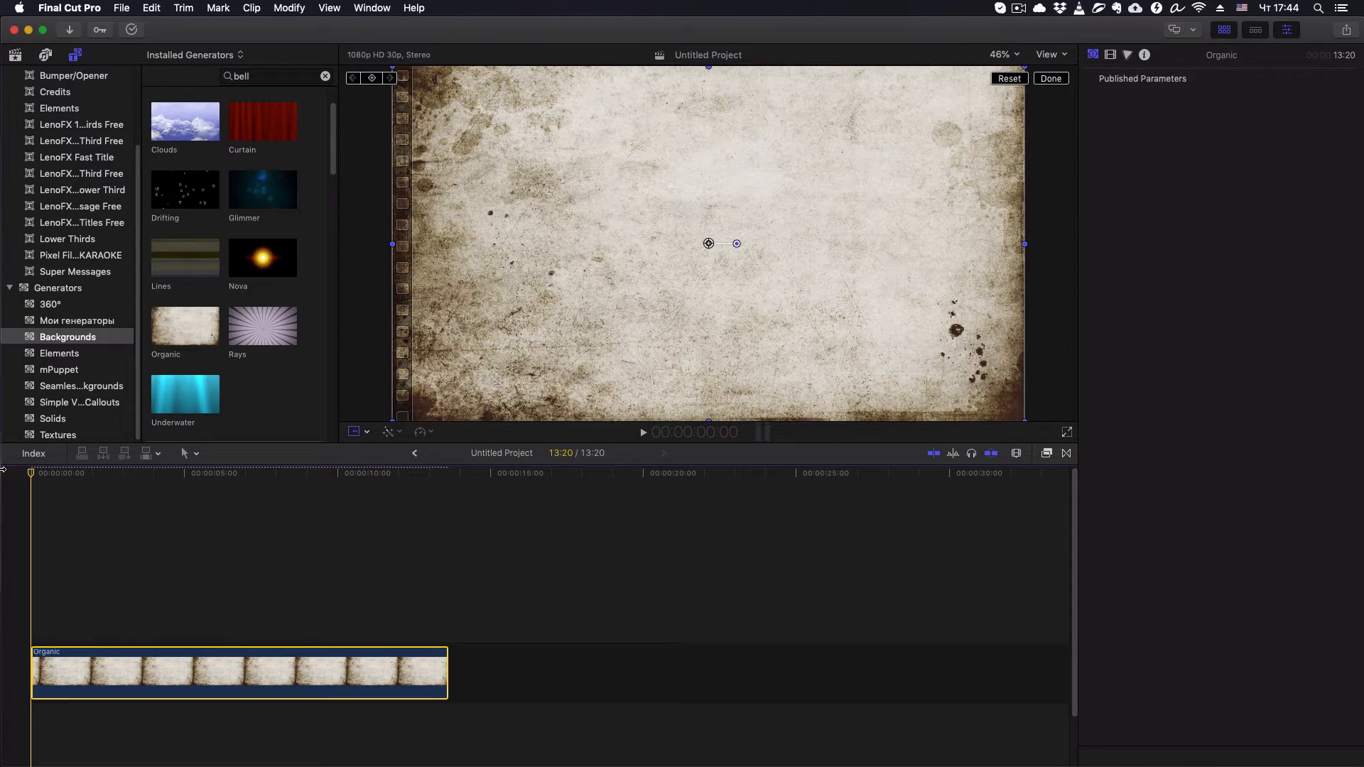
key("ctrl+t")
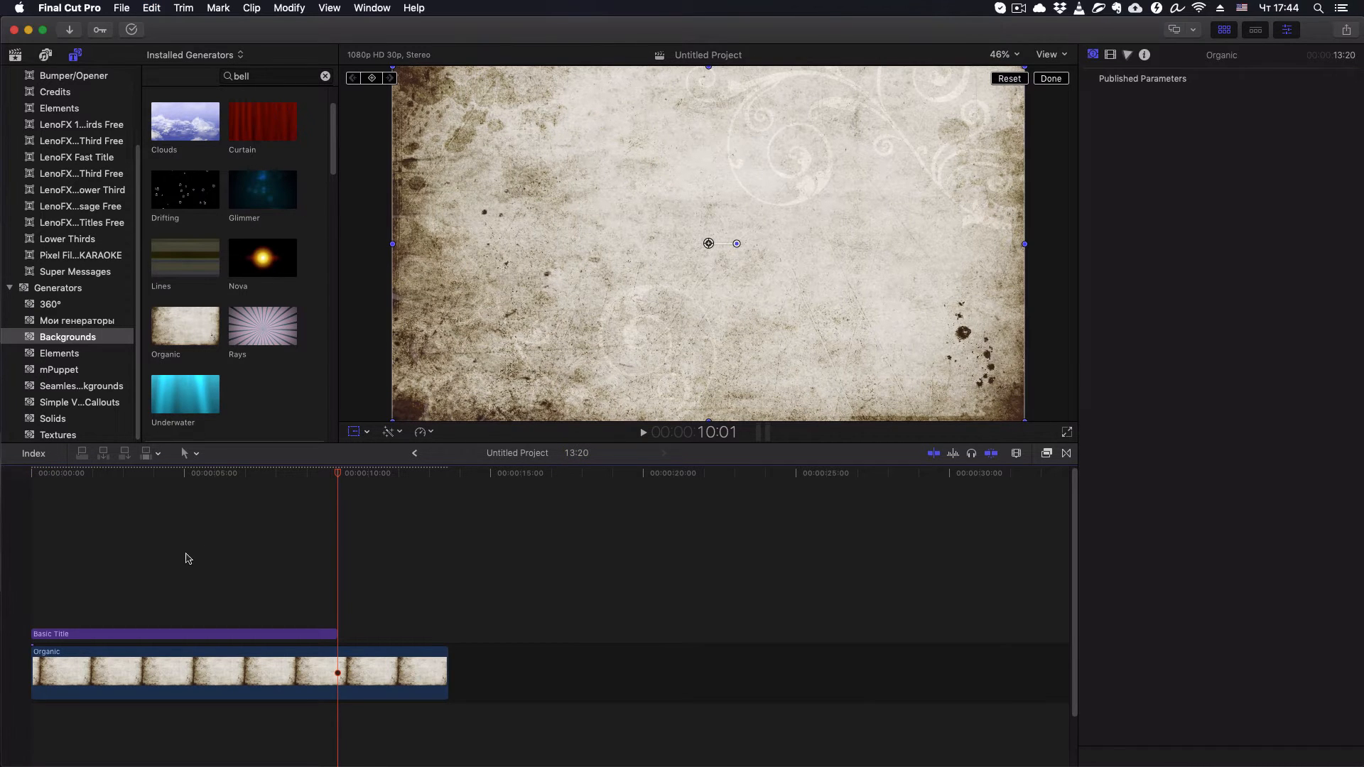
- Enlarge the basic title's text to size 288 and change its font to Comic Script
left_click(211, 472)
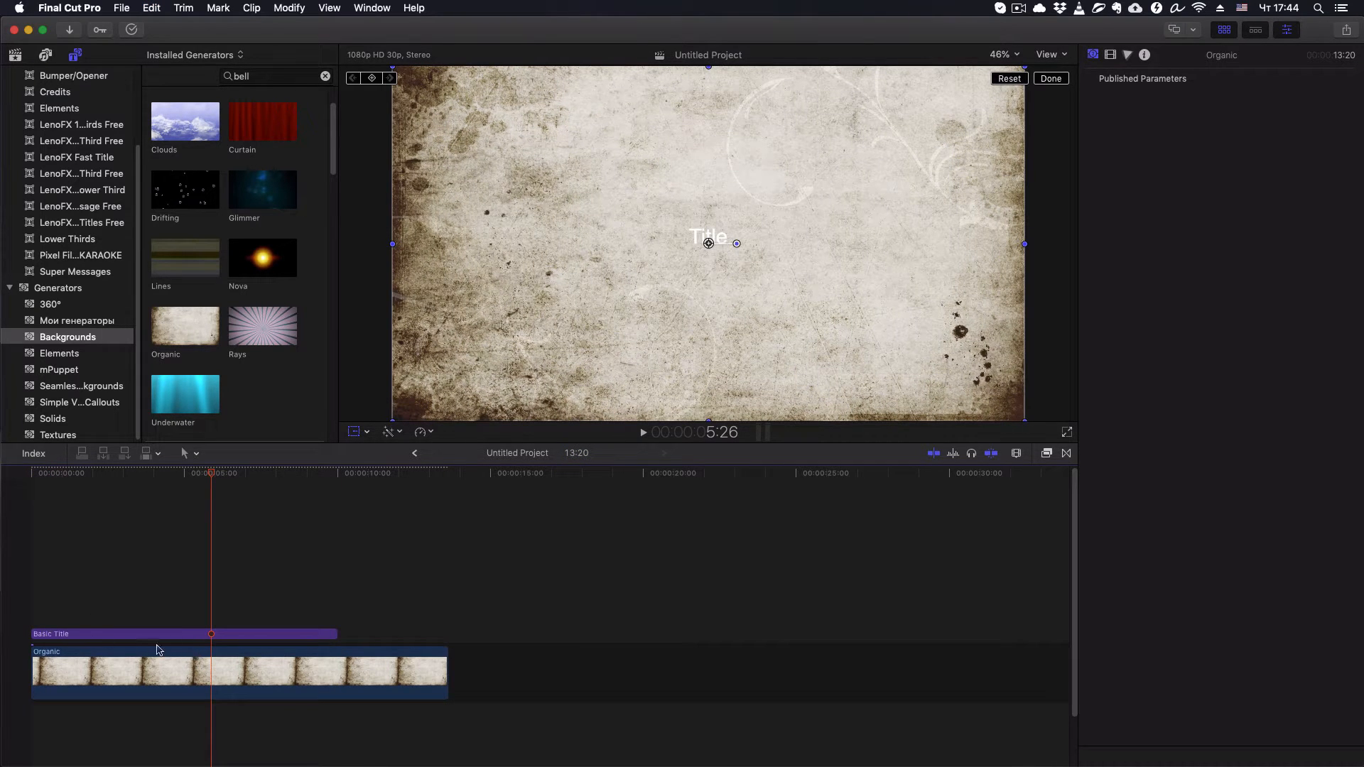
left_click(292, 636)
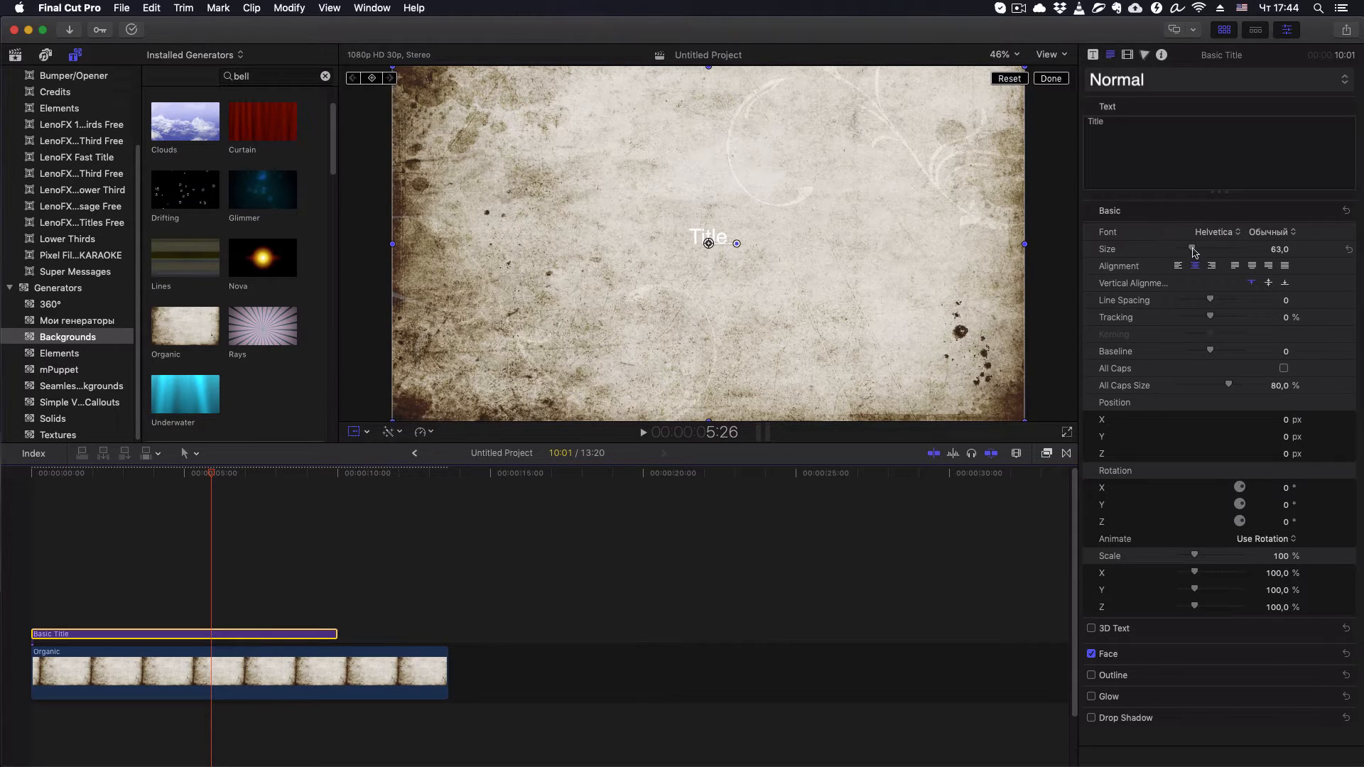
left_click_drag(1194, 249, 1284, 248)
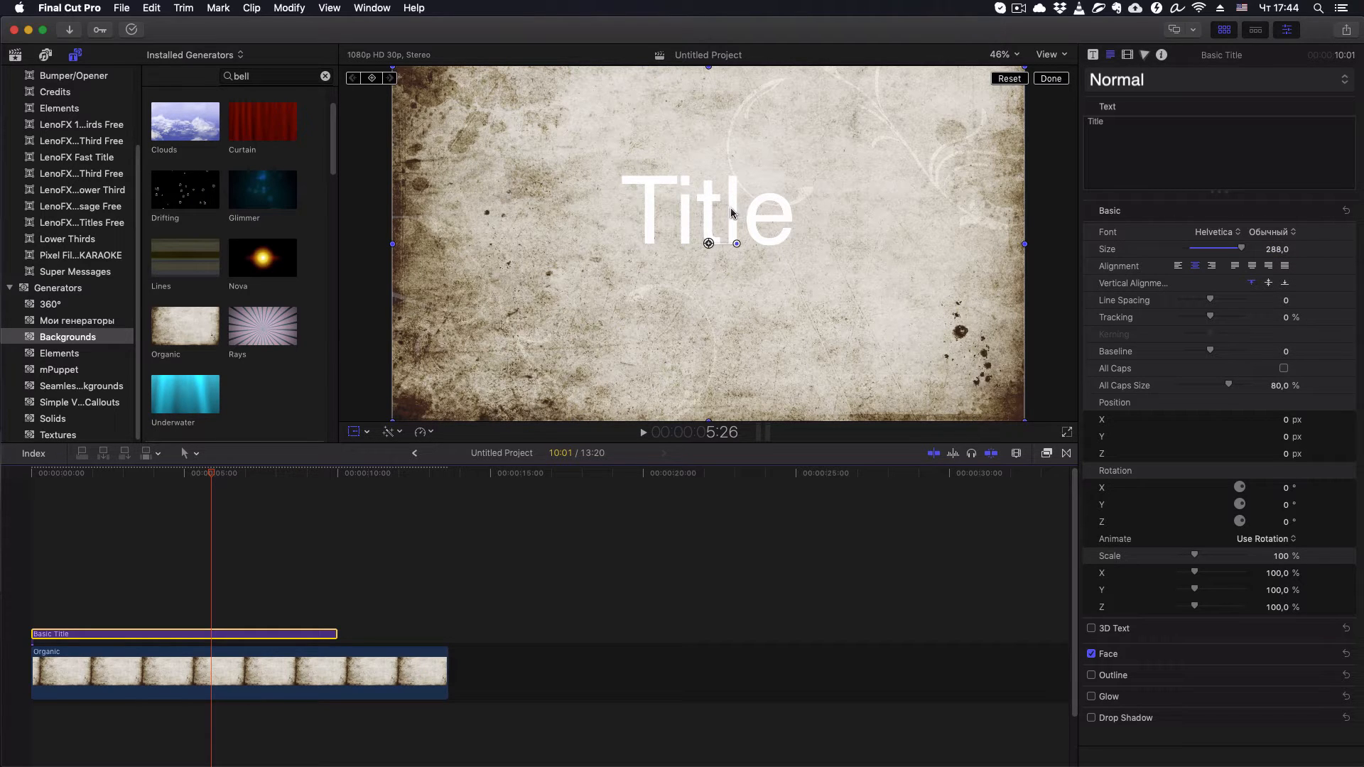
left_click(1215, 233)
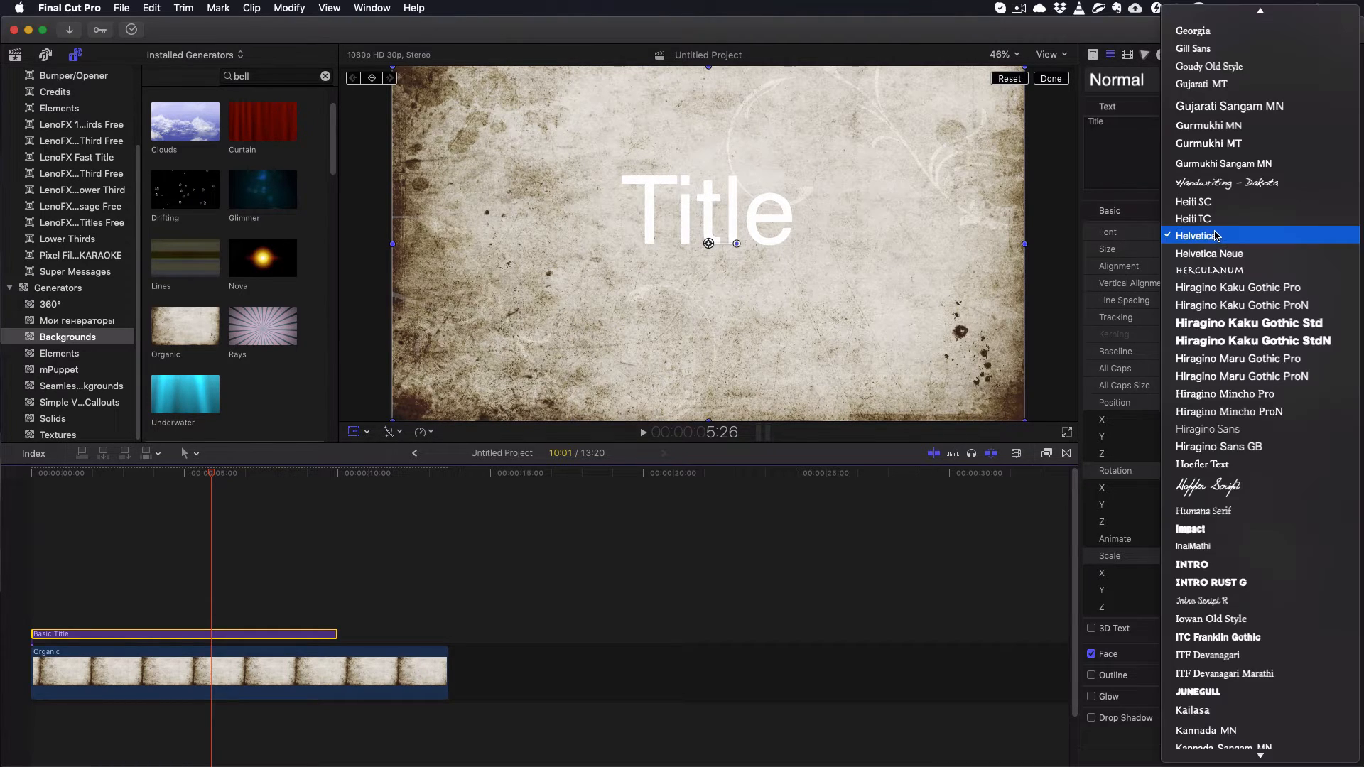
scroll(1219, 223, "up", 5)
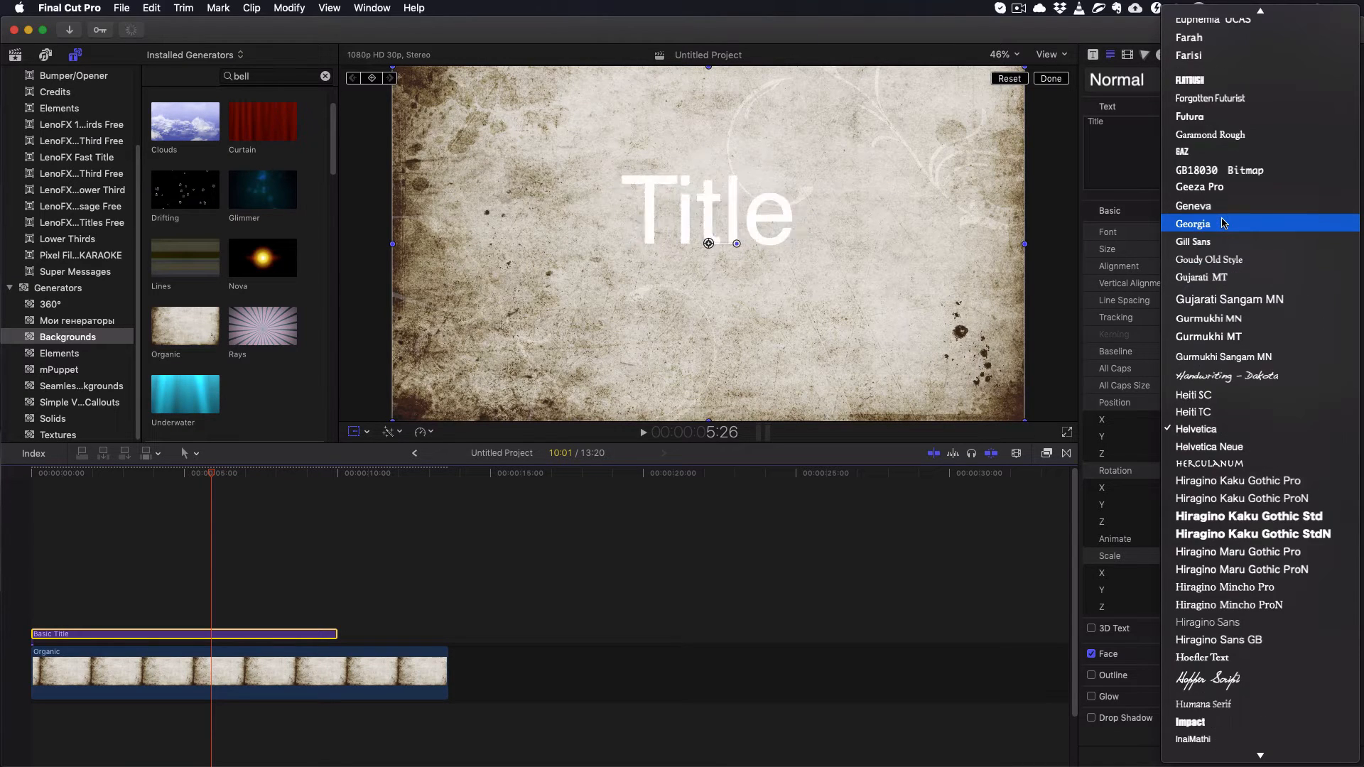
scroll(1222, 222, "up", 10)
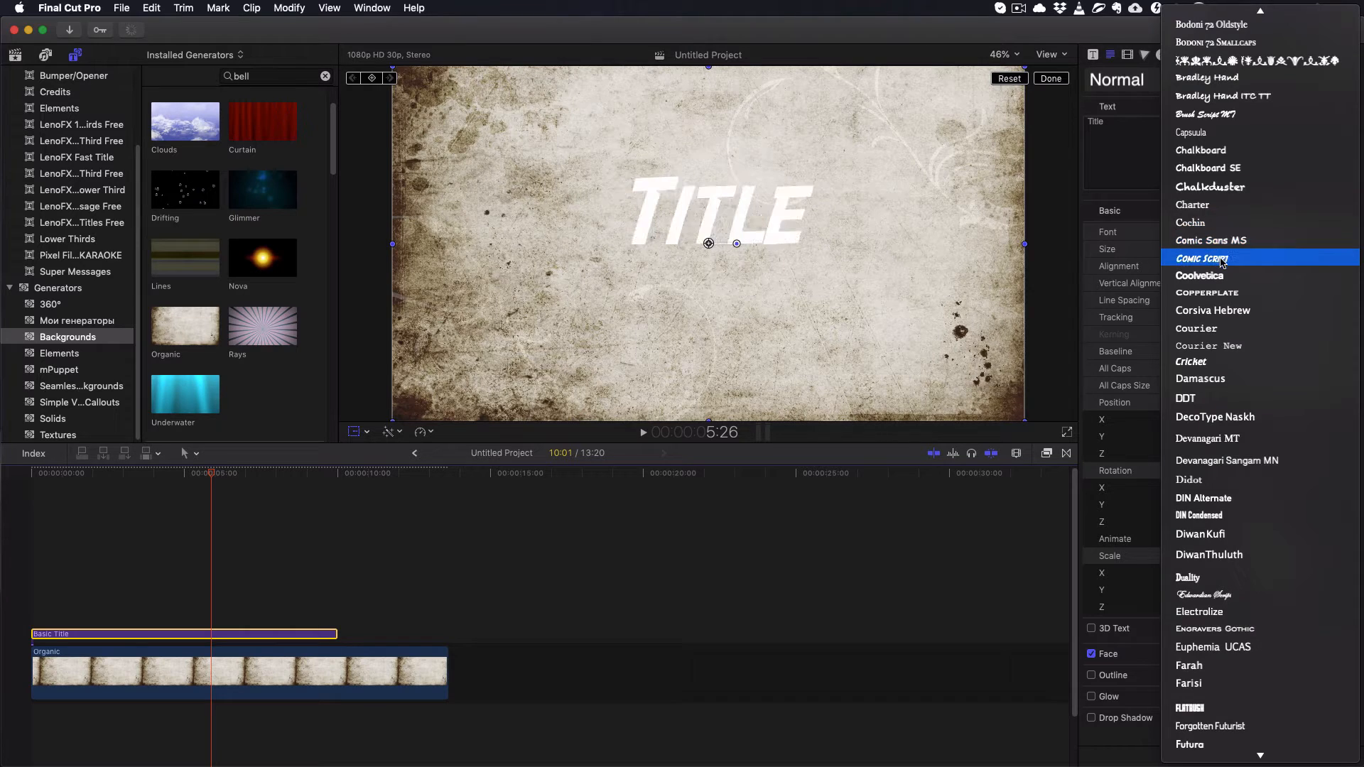
left_click(1221, 262)
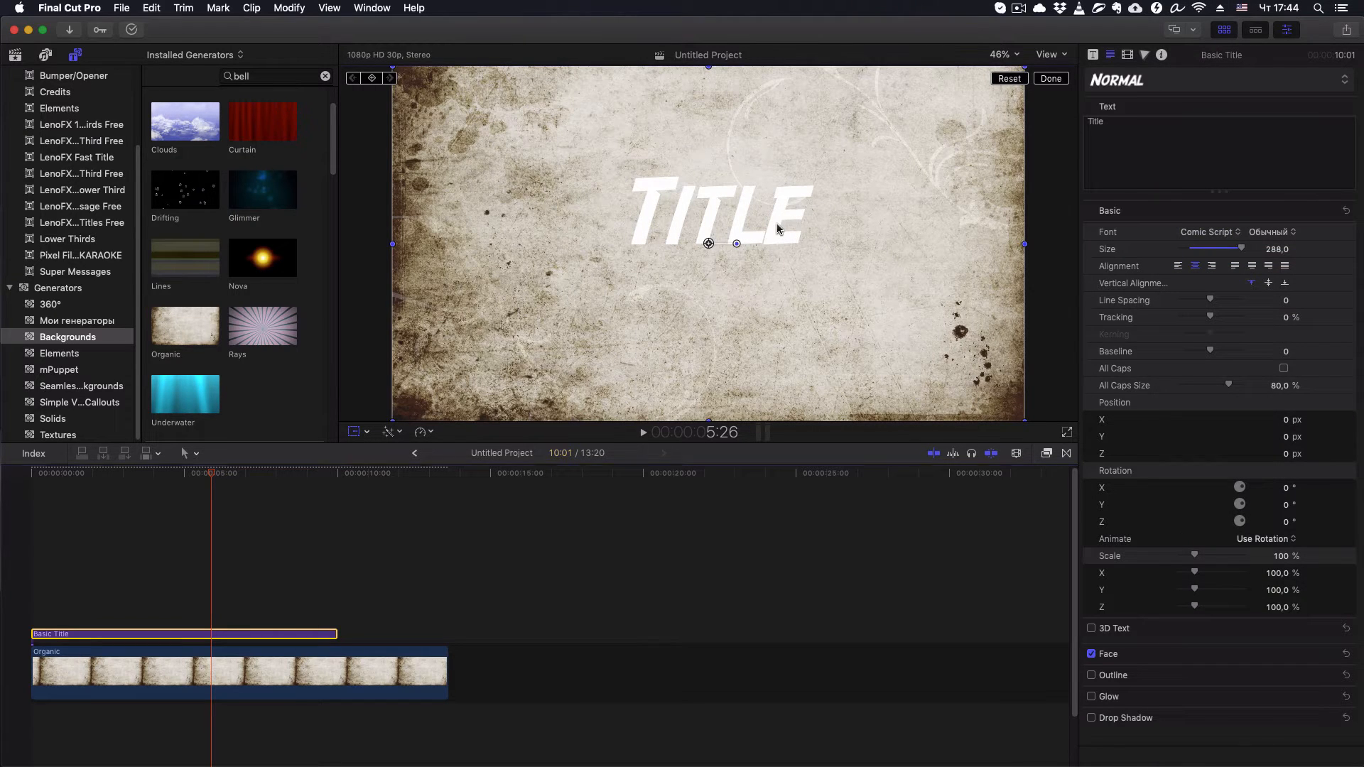
- Replace the placeholder title text in the viewer with "FINAL CUT"
double_click(778, 223)
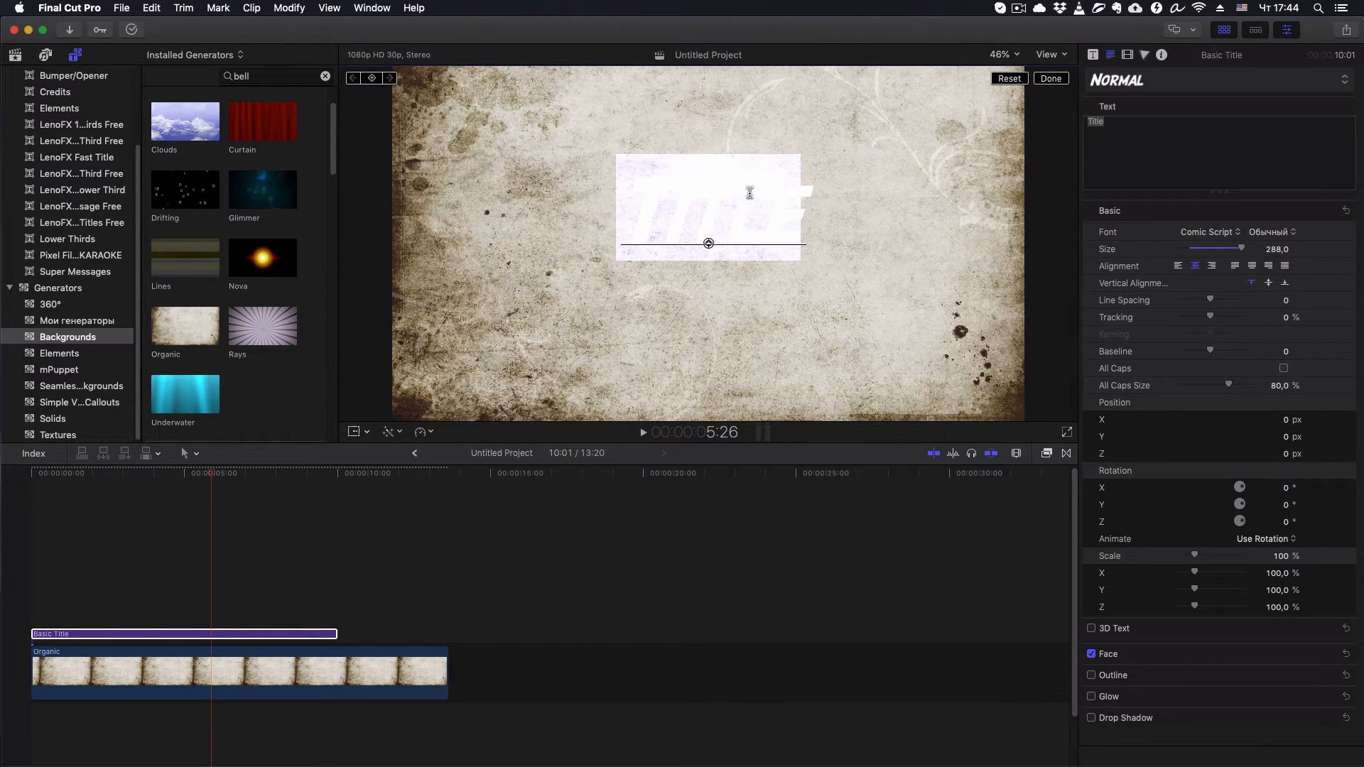
double_click(704, 208)
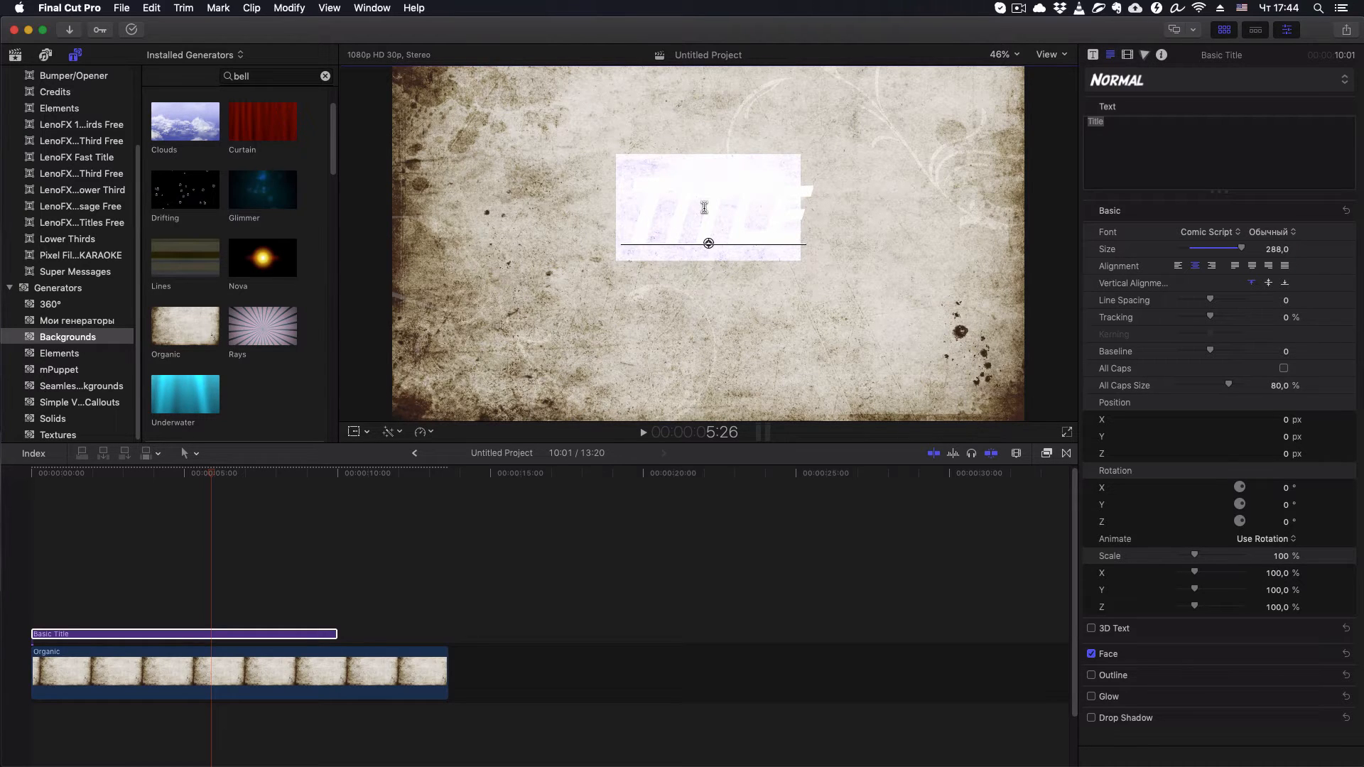
type("FINA")
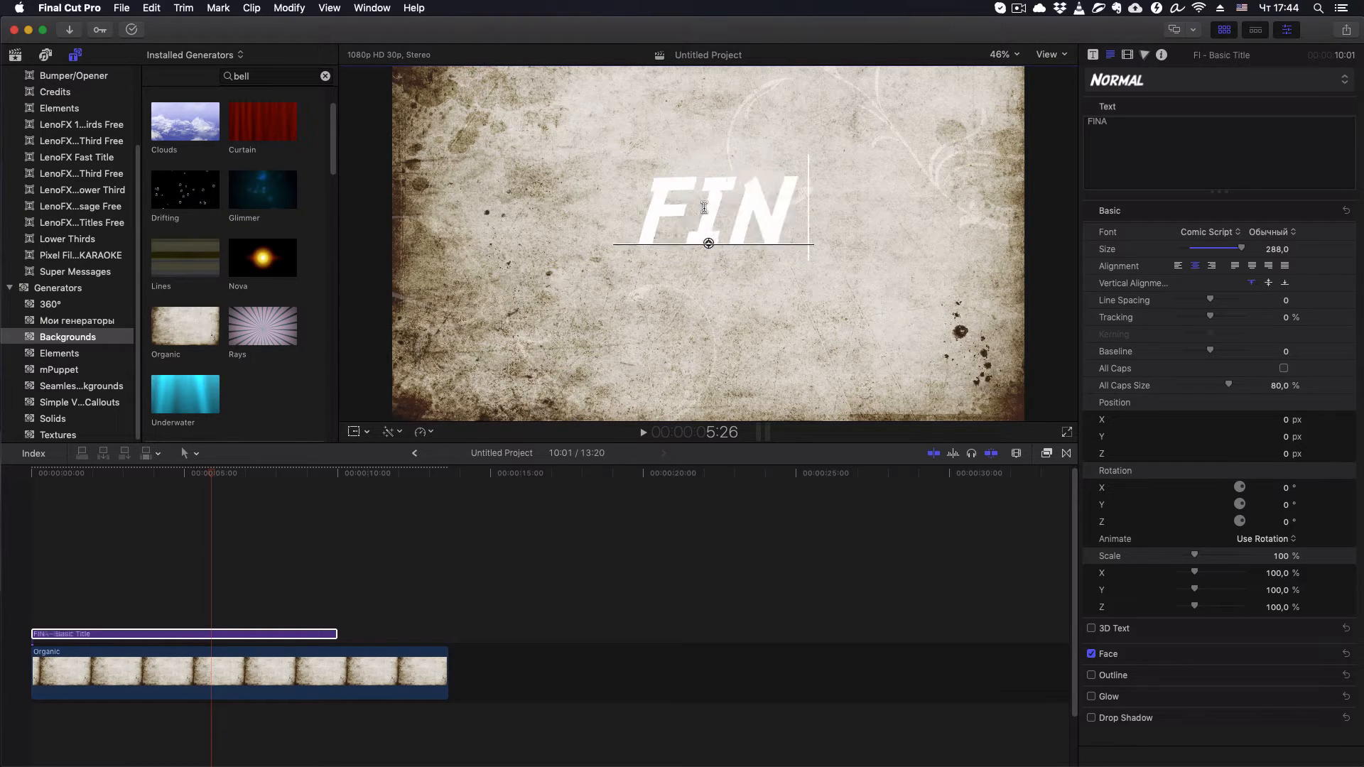
type("L CUT")
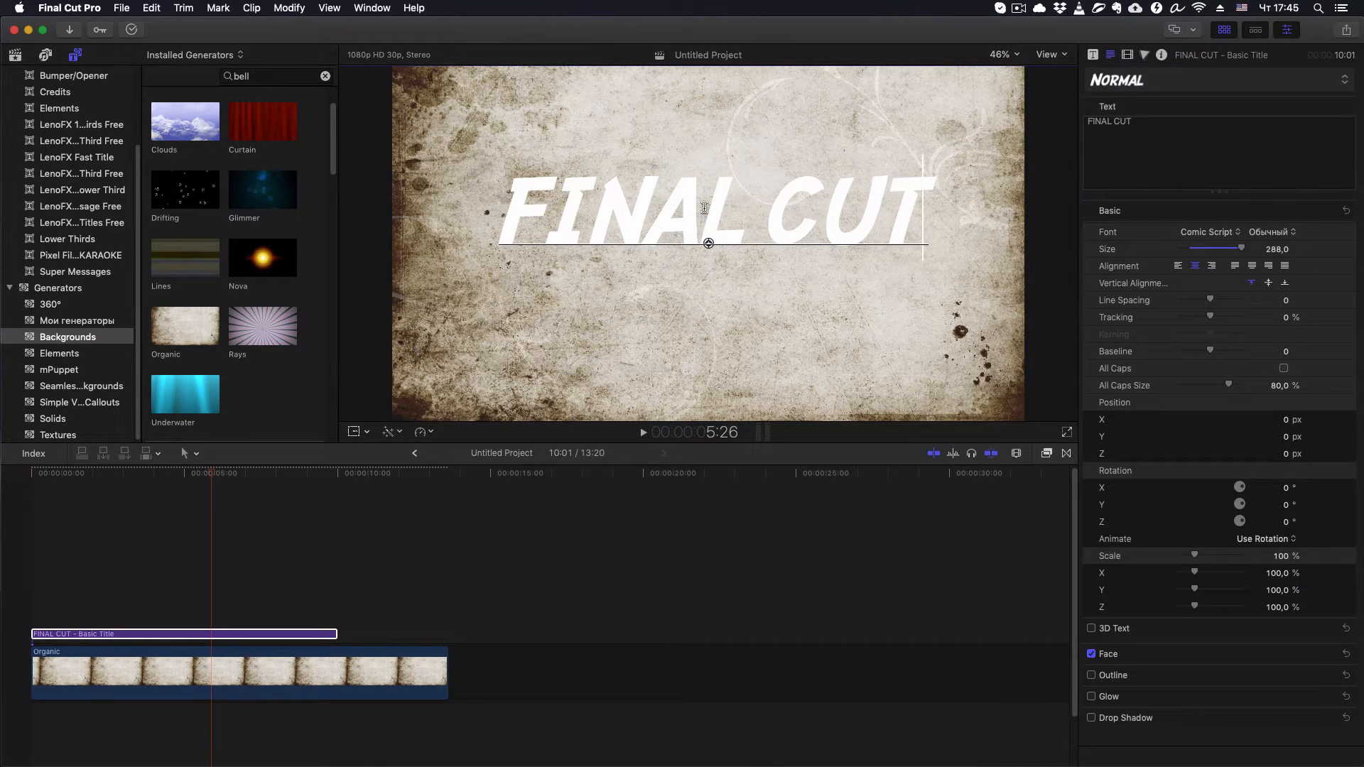
key("Escape")
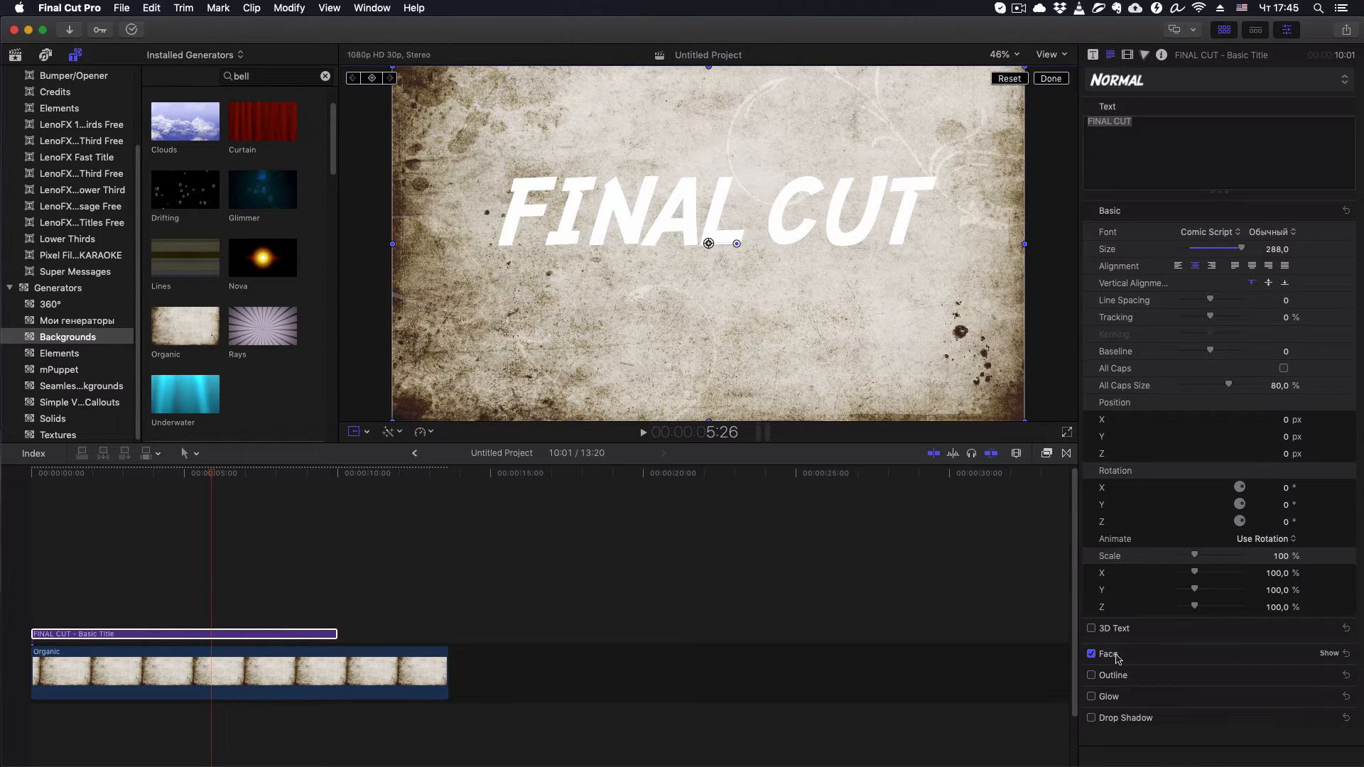
- Try green as the solid face color of the FINAL CUT title and settle on a deep blue
left_click(1330, 653)
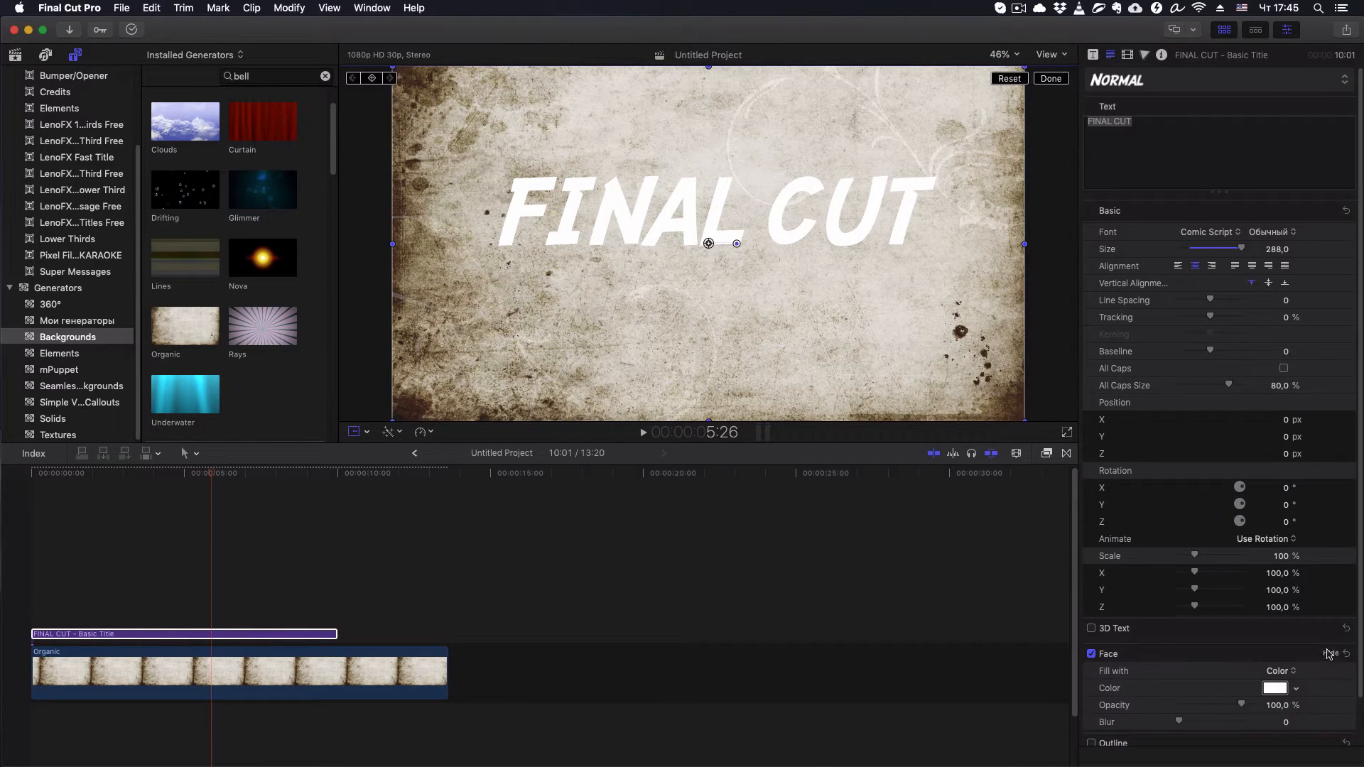
scroll(1328, 650, "down", 2)
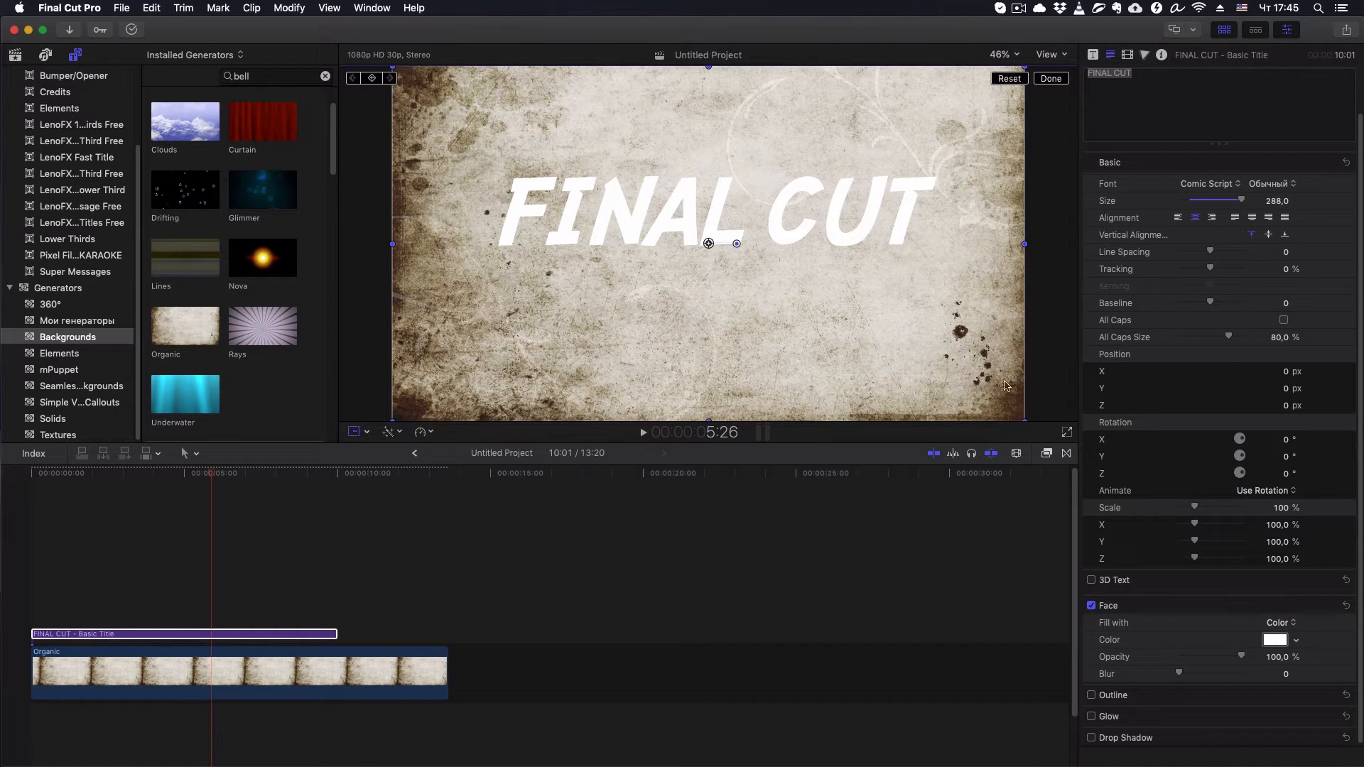
left_click(1296, 640)
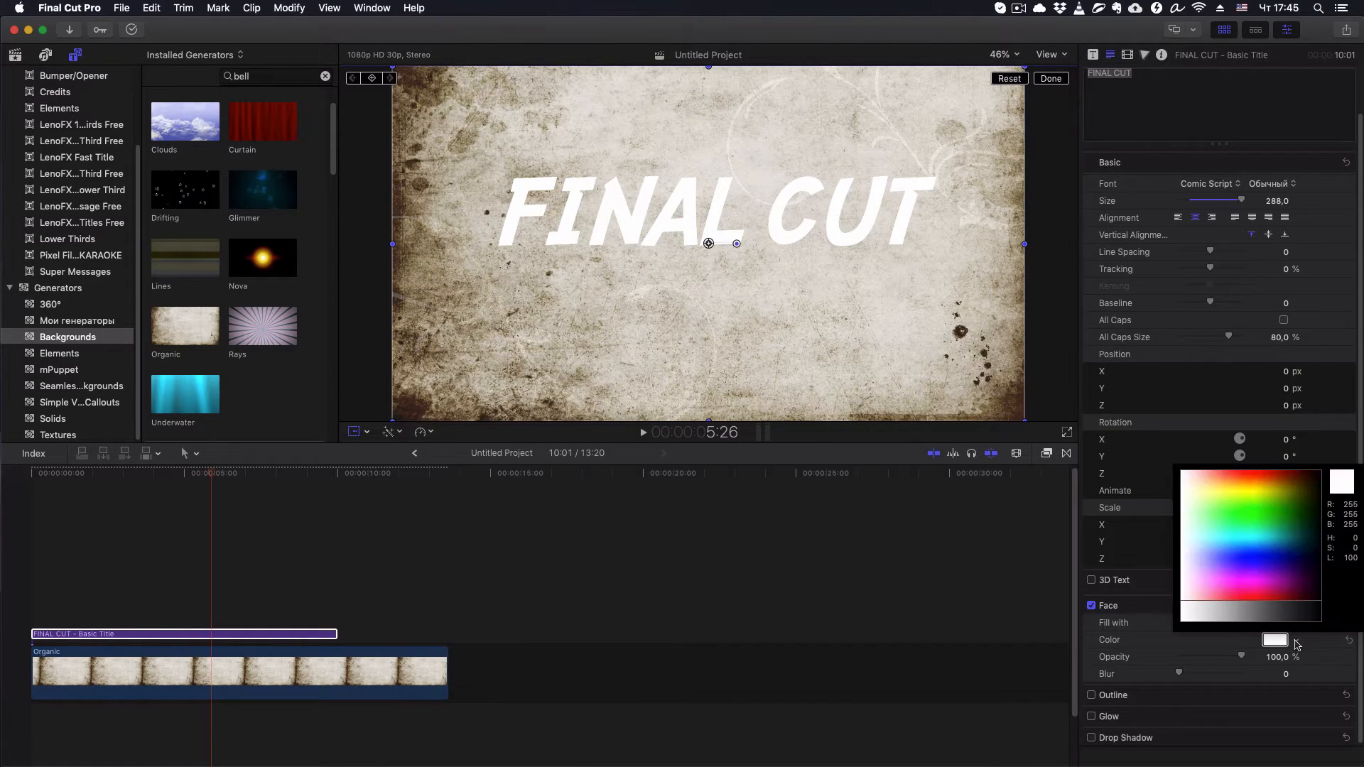
left_click_drag(1283, 545, 1262, 523)
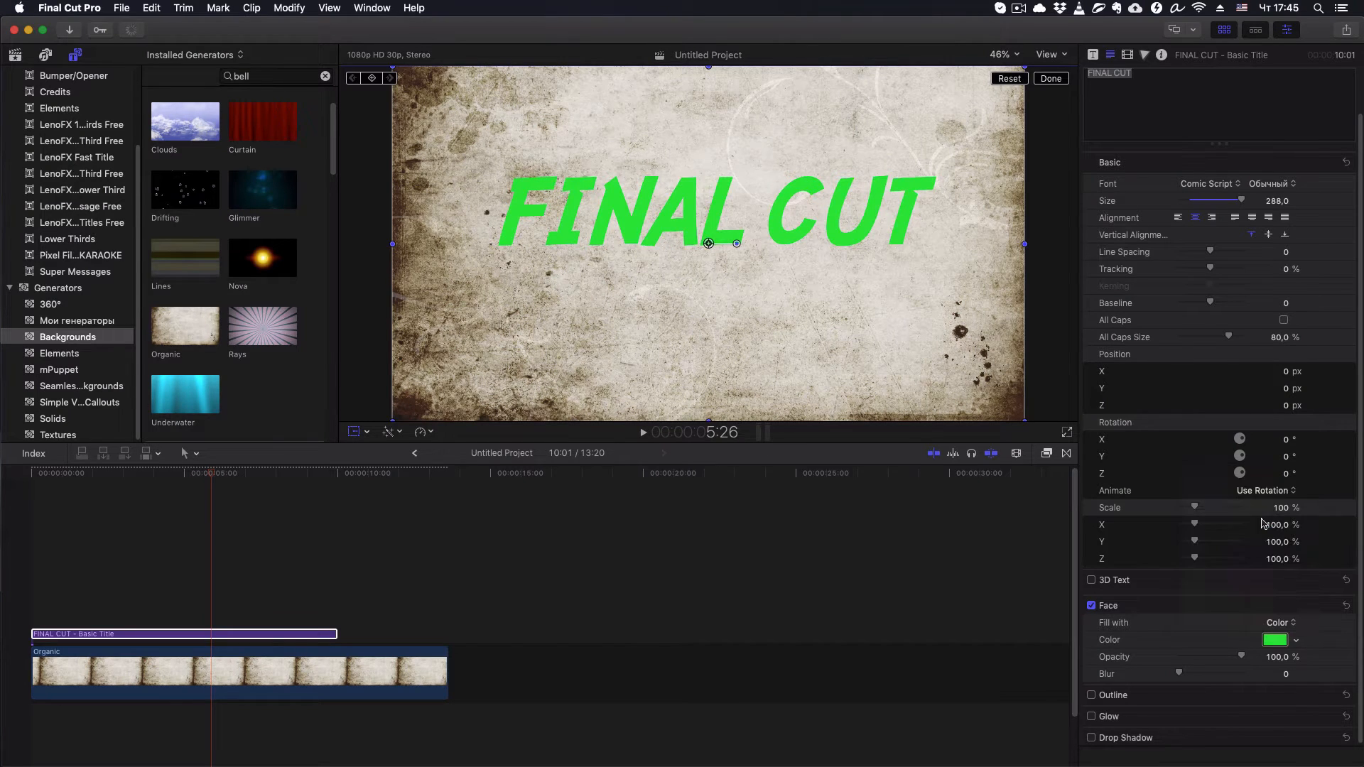
left_click(1296, 640)
left_click_drag(1276, 590, 1267, 563)
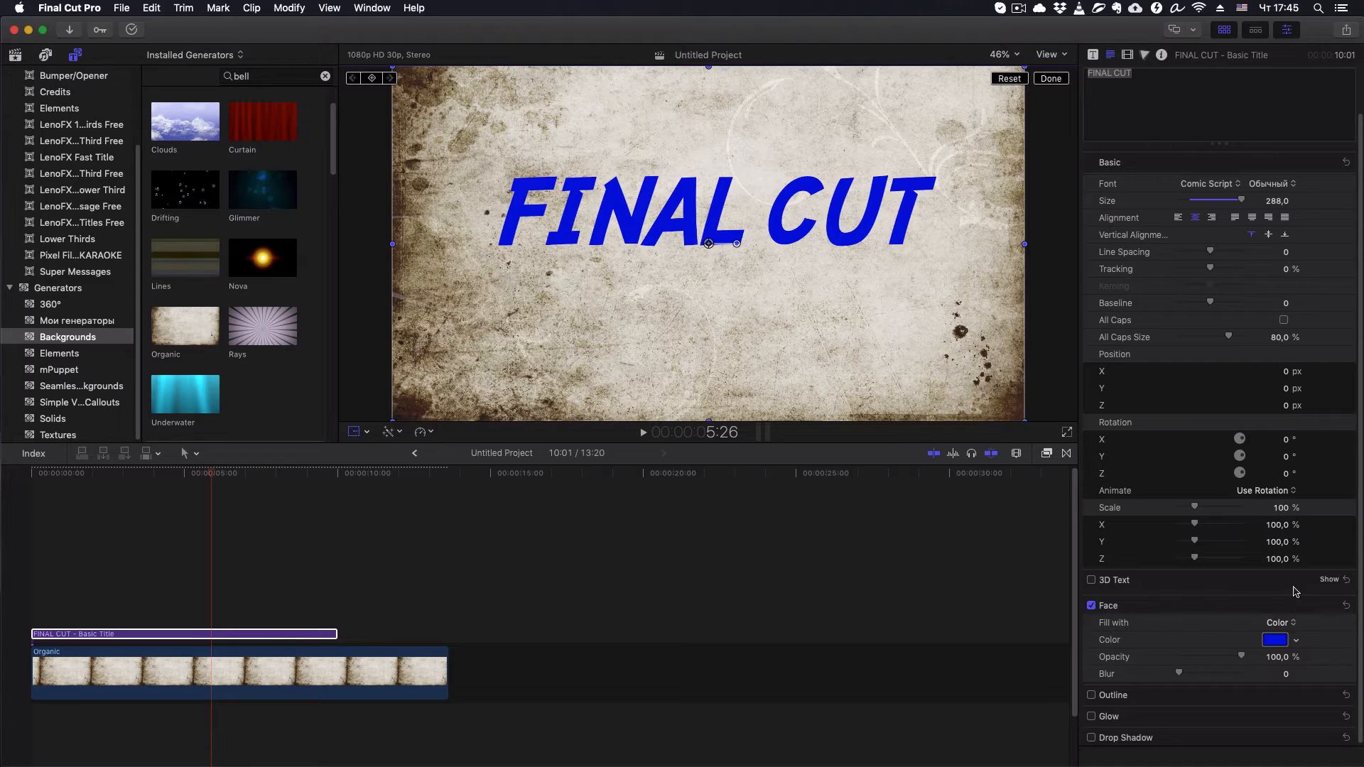
- Change the title's face fill to Gradient and expand the gradient settings
left_click(1293, 625)
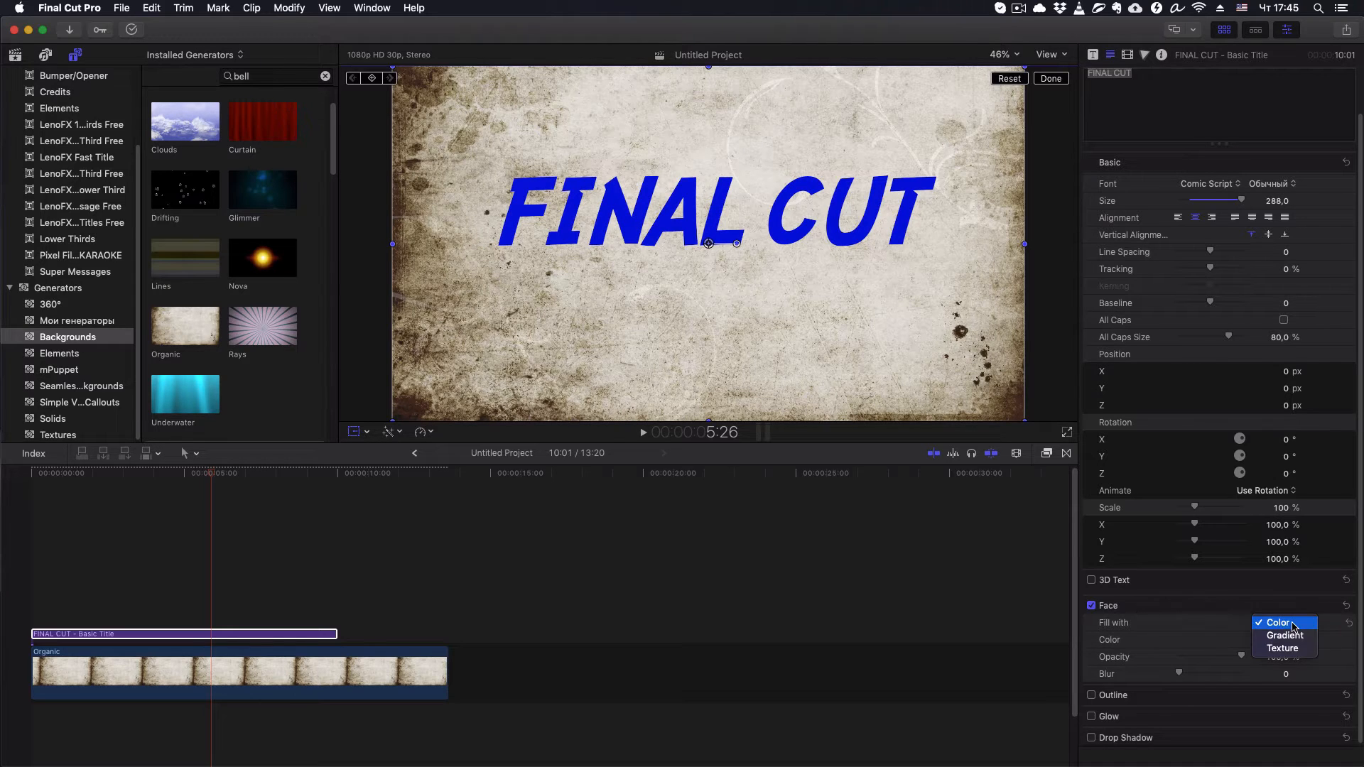
left_click(1291, 636)
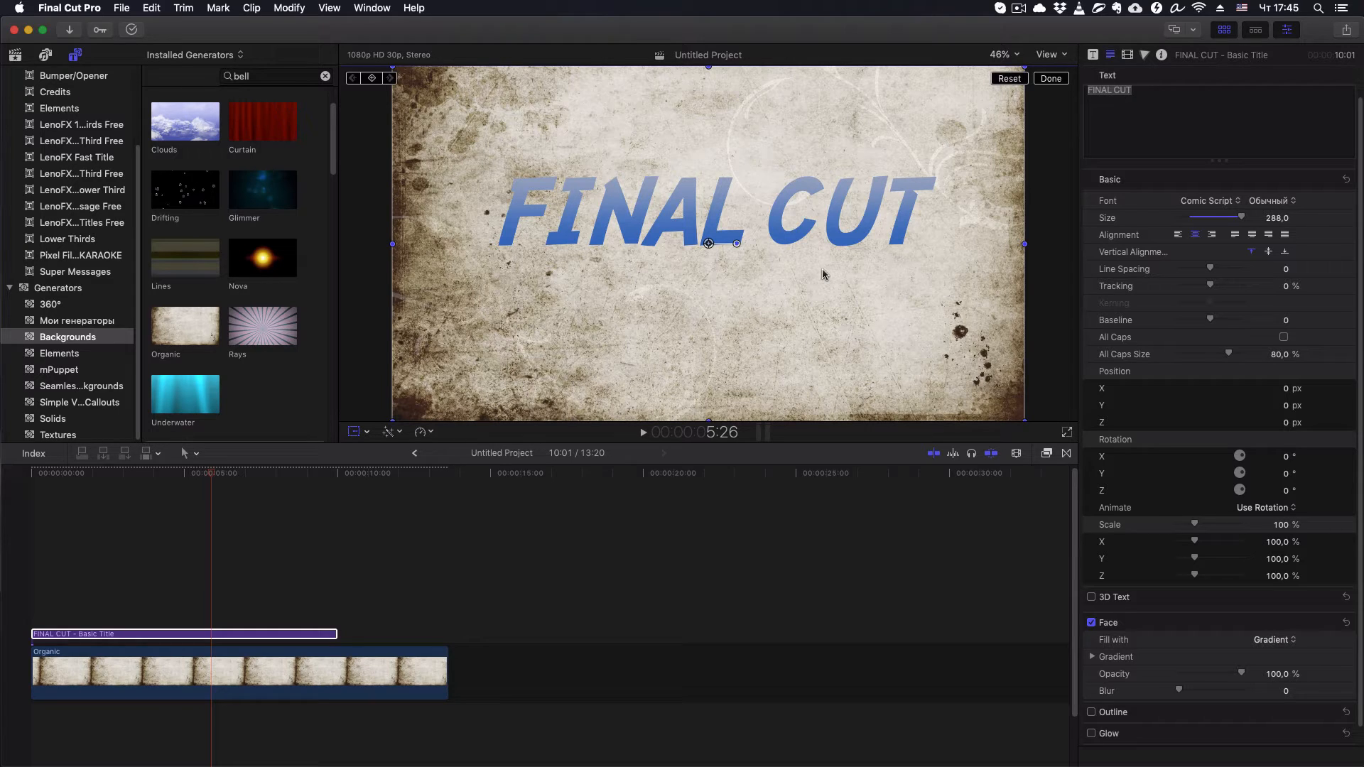
left_click(1091, 657)
scroll(1093, 625, "down", 3)
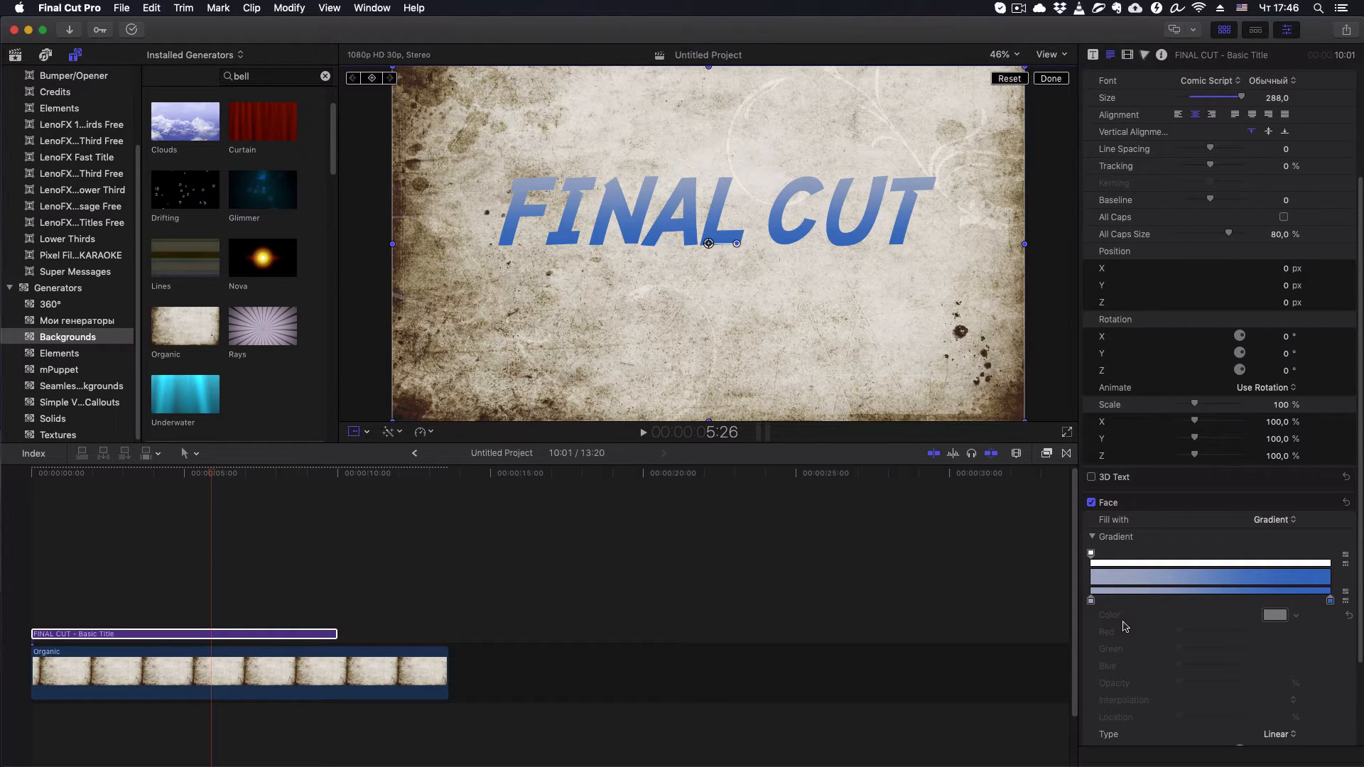
- Change the gradient's start color to dark green, with red 0, green 0.54 and blue 0.09
left_click(1091, 602)
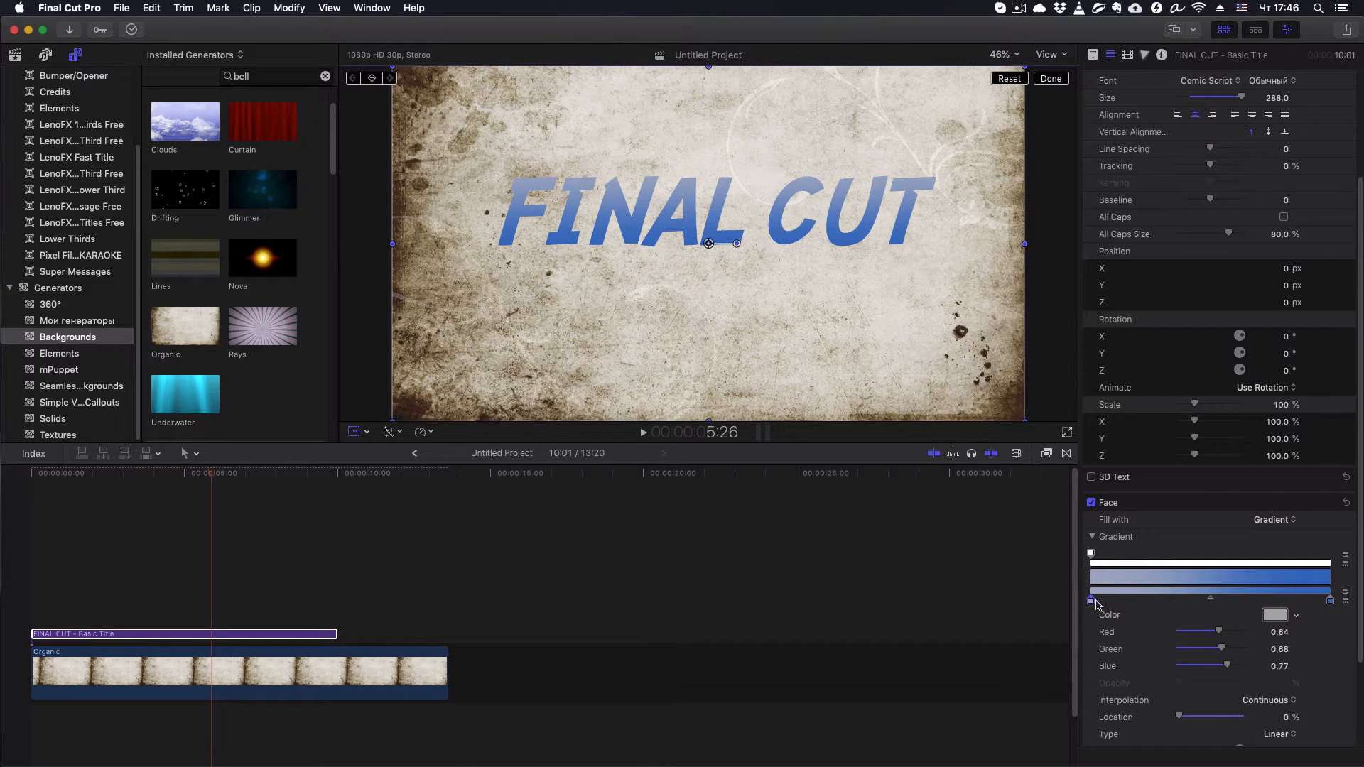
left_click(1275, 616)
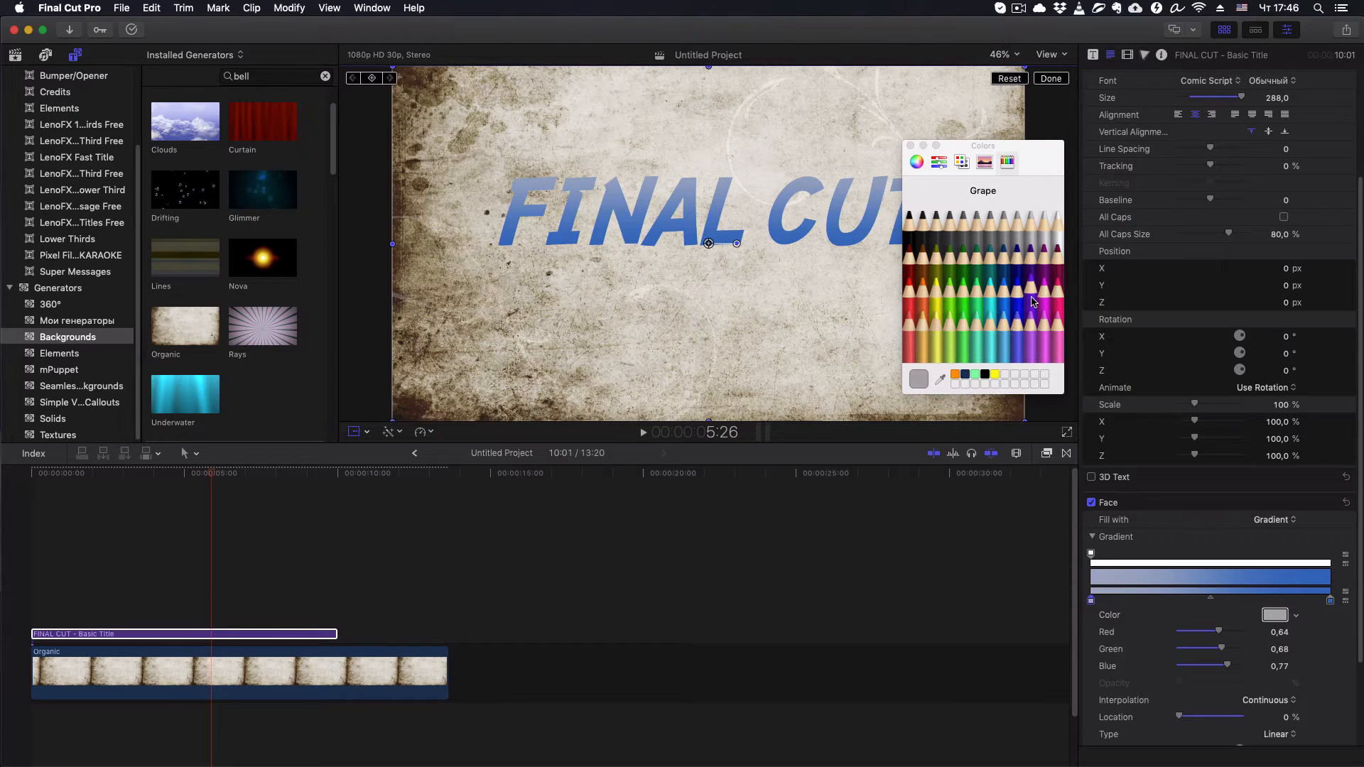
left_click(994, 280)
left_click(972, 338)
left_click(916, 162)
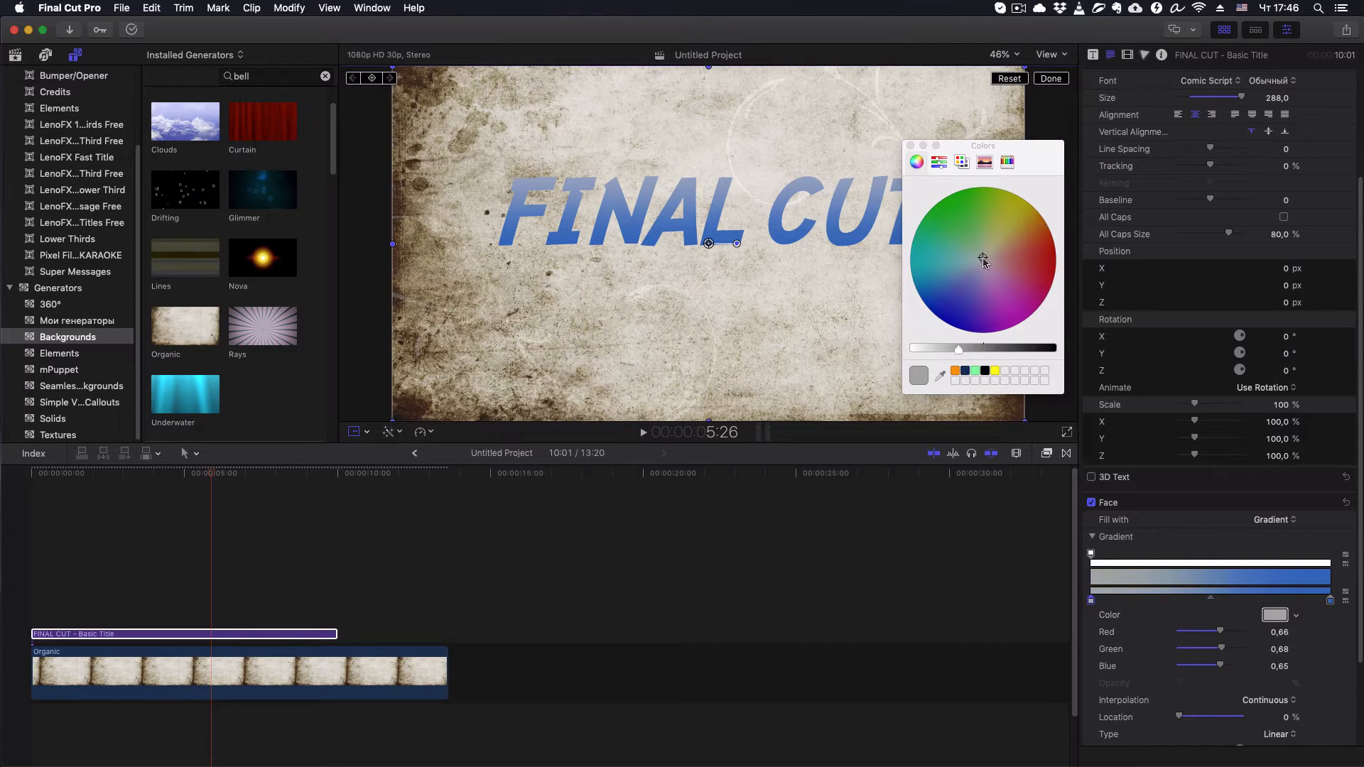
mouse_move(985, 262)
left_mouse_down()
mouse_move(973, 236)
mouse_move(945, 229)
mouse_move(974, 280)
mouse_move(1004, 262)
mouse_move(992, 252)
left_mouse_up()
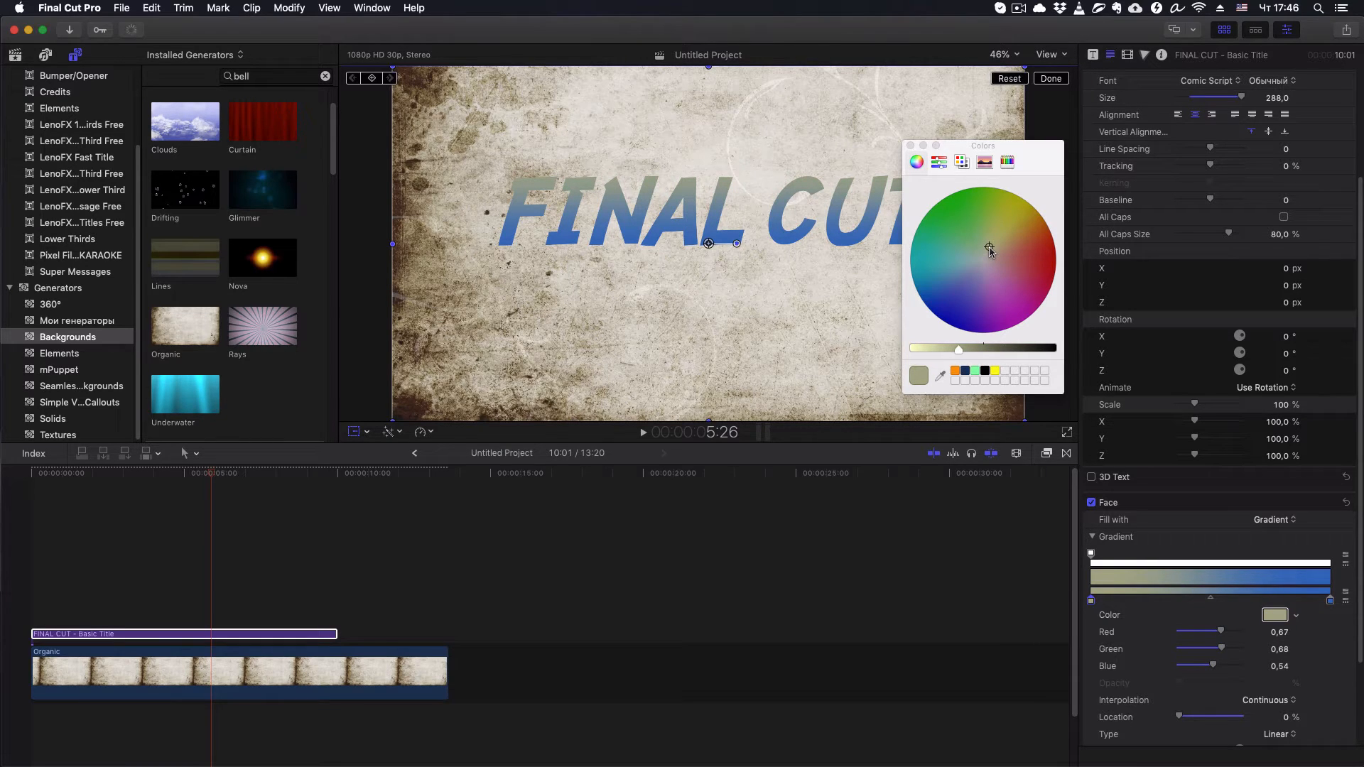
left_click_drag(991, 253, 938, 207)
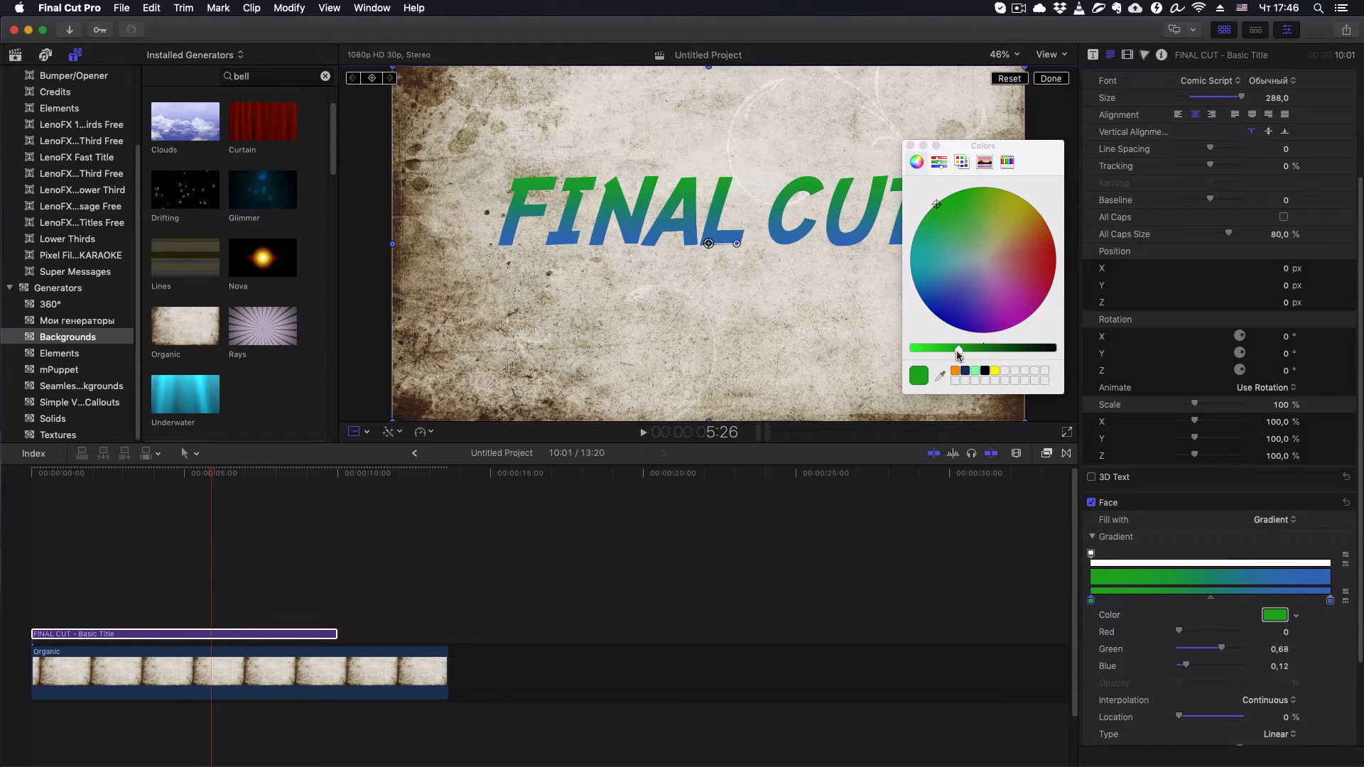
left_click_drag(959, 349, 978, 353)
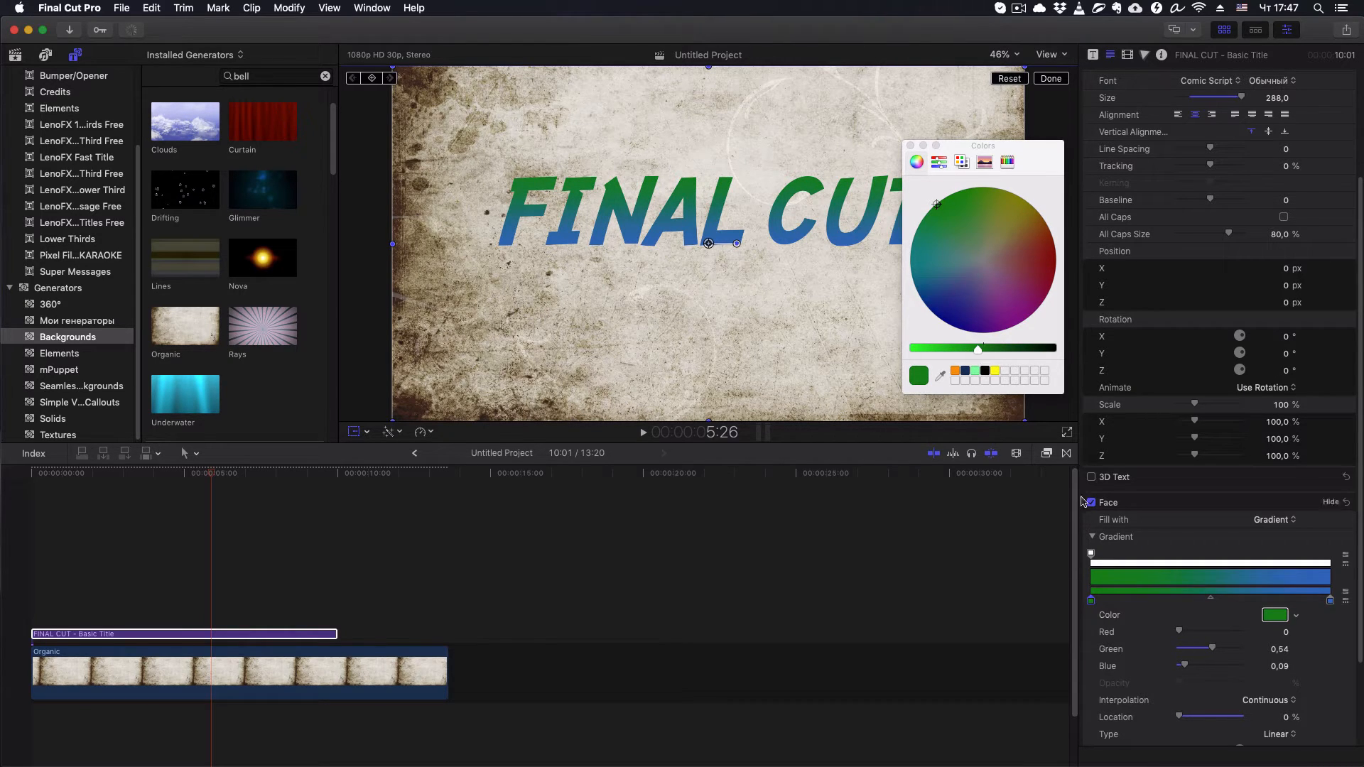
left_click(910, 146)
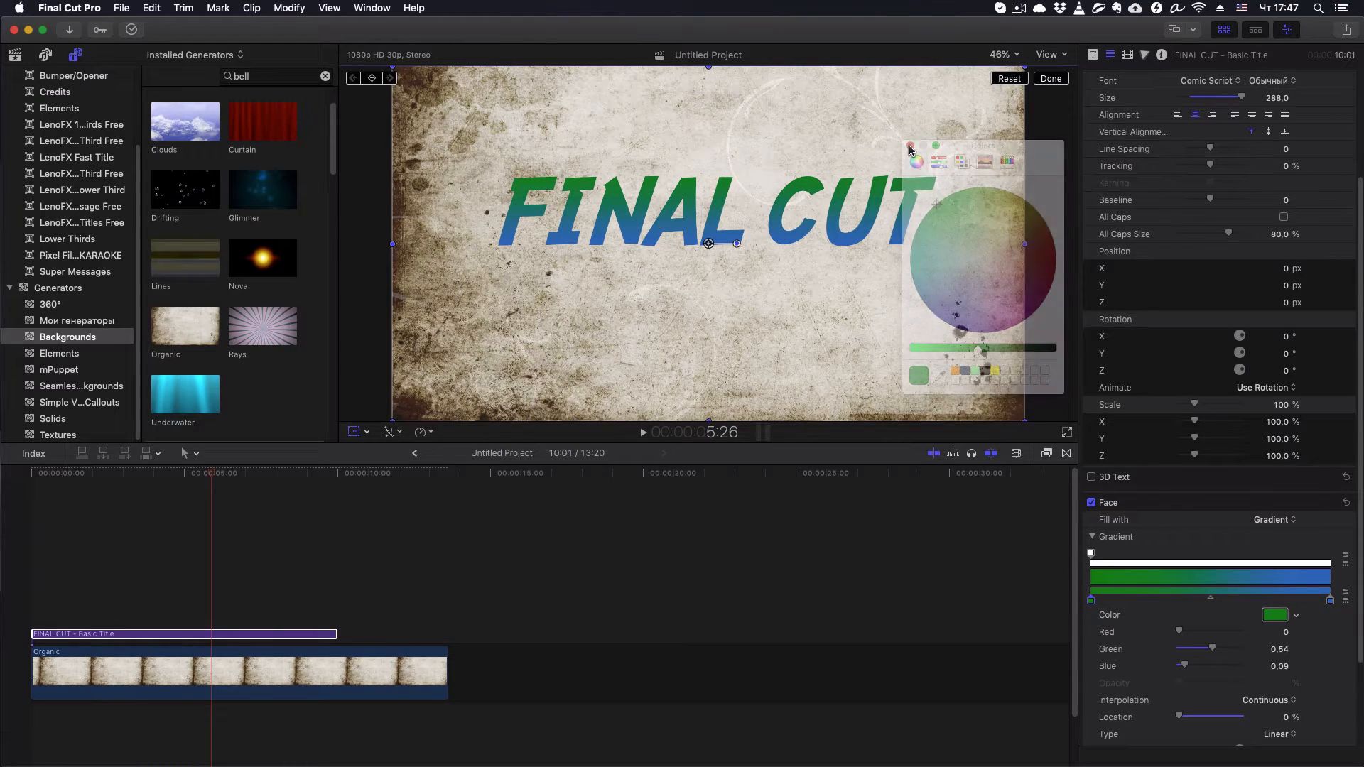
- Change the gradient's end color to light green, with red 0.5, green 0.75 and blue 0.53
left_click(1330, 601)
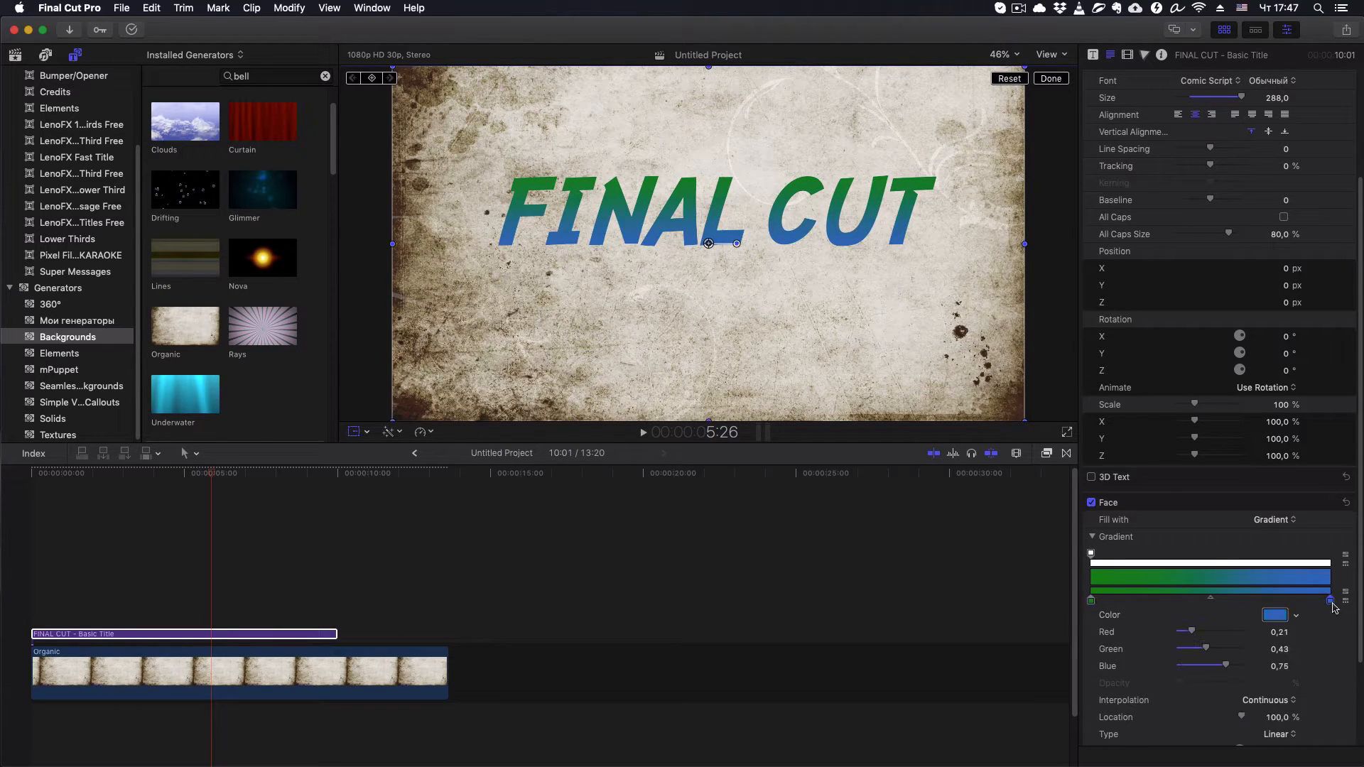
left_click(1275, 615)
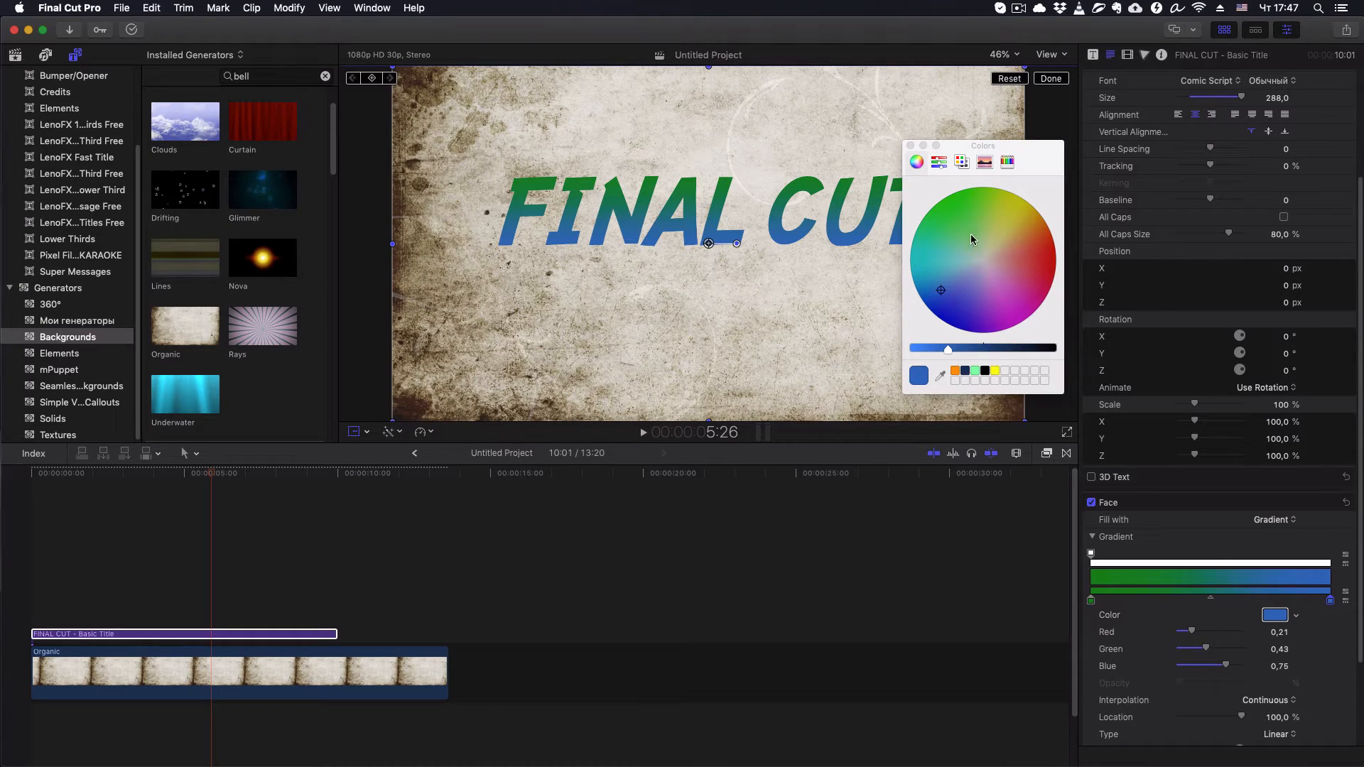
left_click_drag(967, 240, 971, 240)
left_click(910, 146)
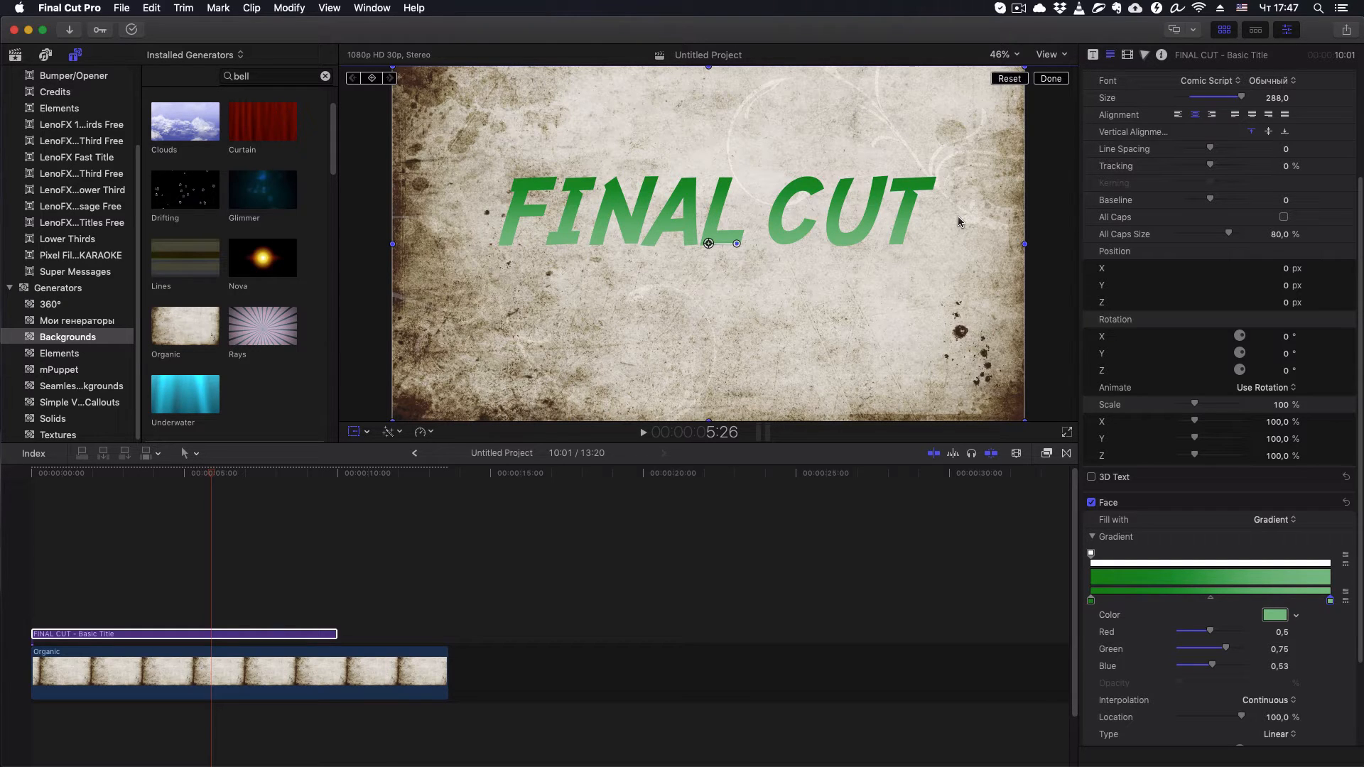
- Rotate the linear gradient on the title's face to an angle of about -171.2°
scroll(1217, 656, "down", 4)
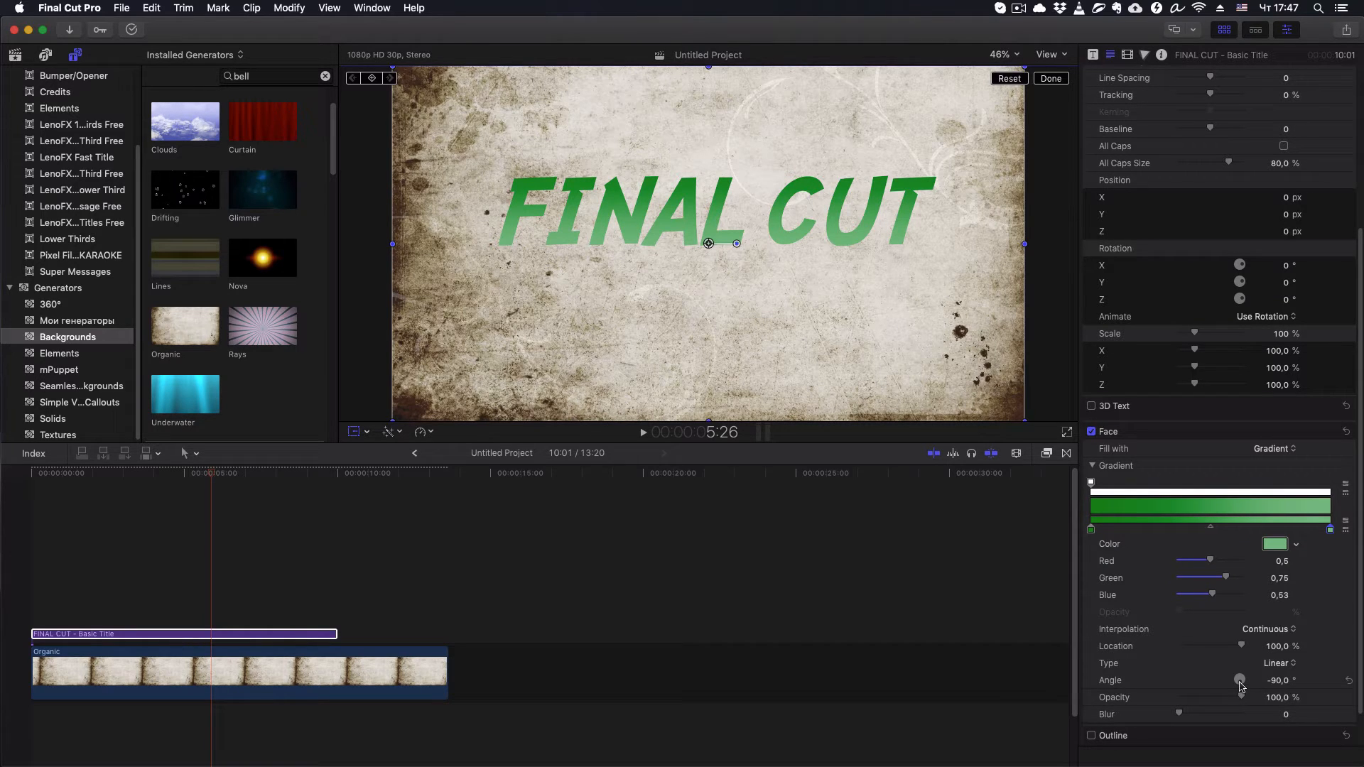
left_click_drag(1238, 688, 1274, 683)
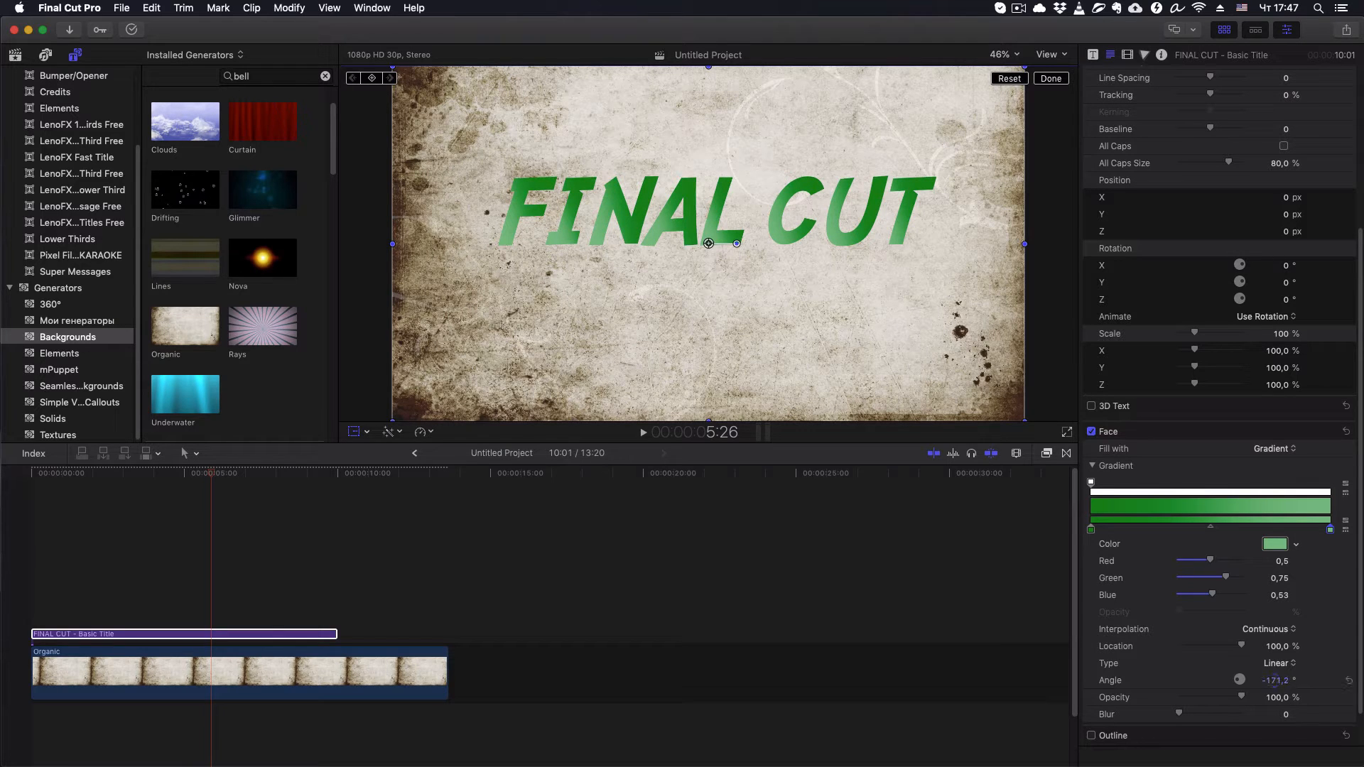
- Set the angle of the linear gradient on the title's face to -27.2°
left_click_drag(1275, 681, 1275, 680)
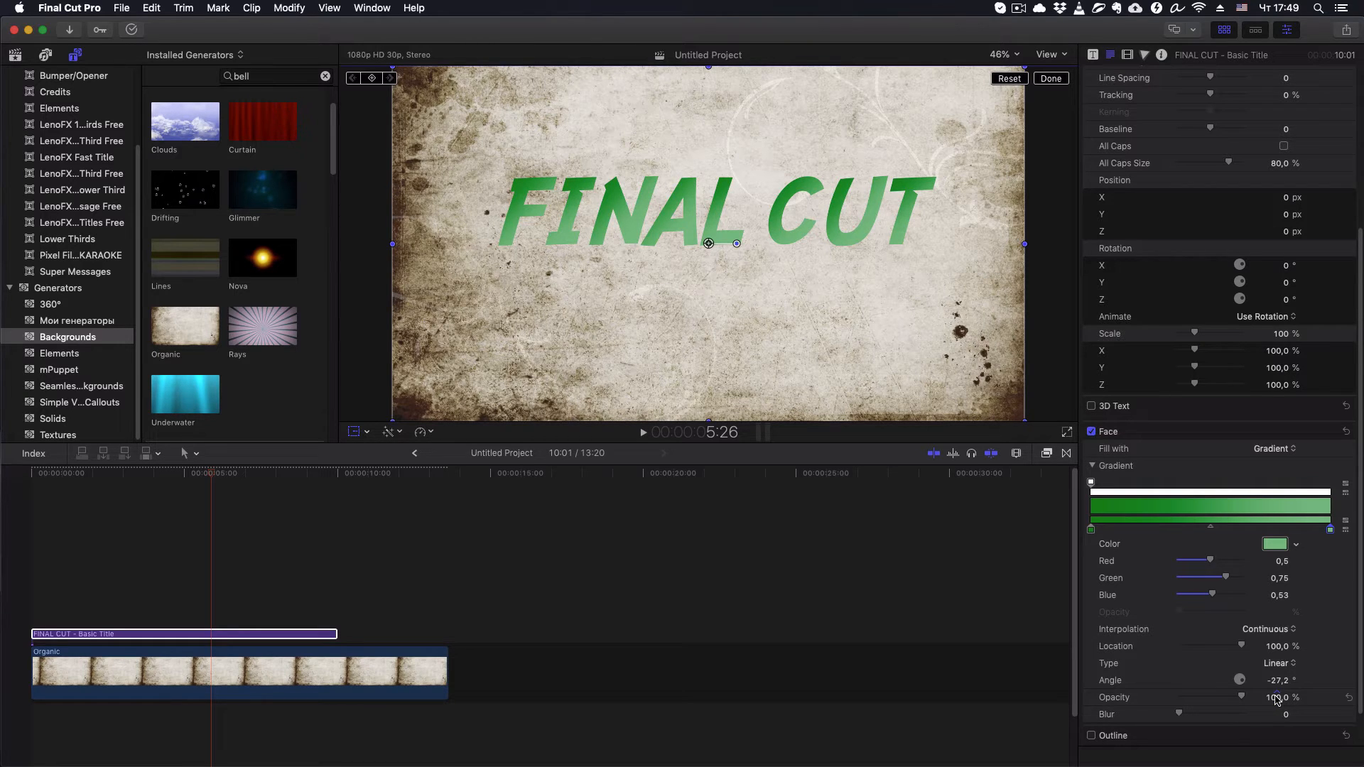
- Try an extra opacity stop at the end of the title's face gradient, test its opacity, and remove it
left_click(1266, 492)
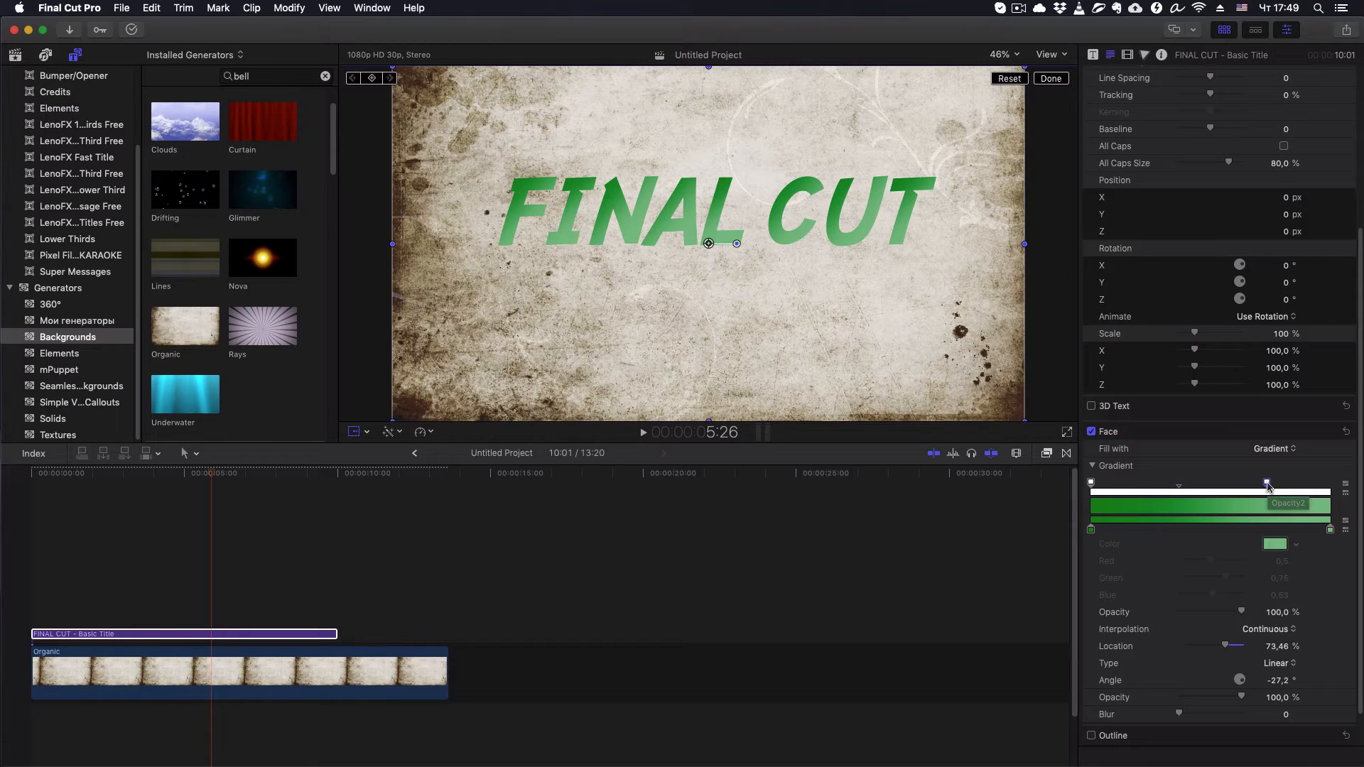
left_click_drag(1268, 484, 1345, 492)
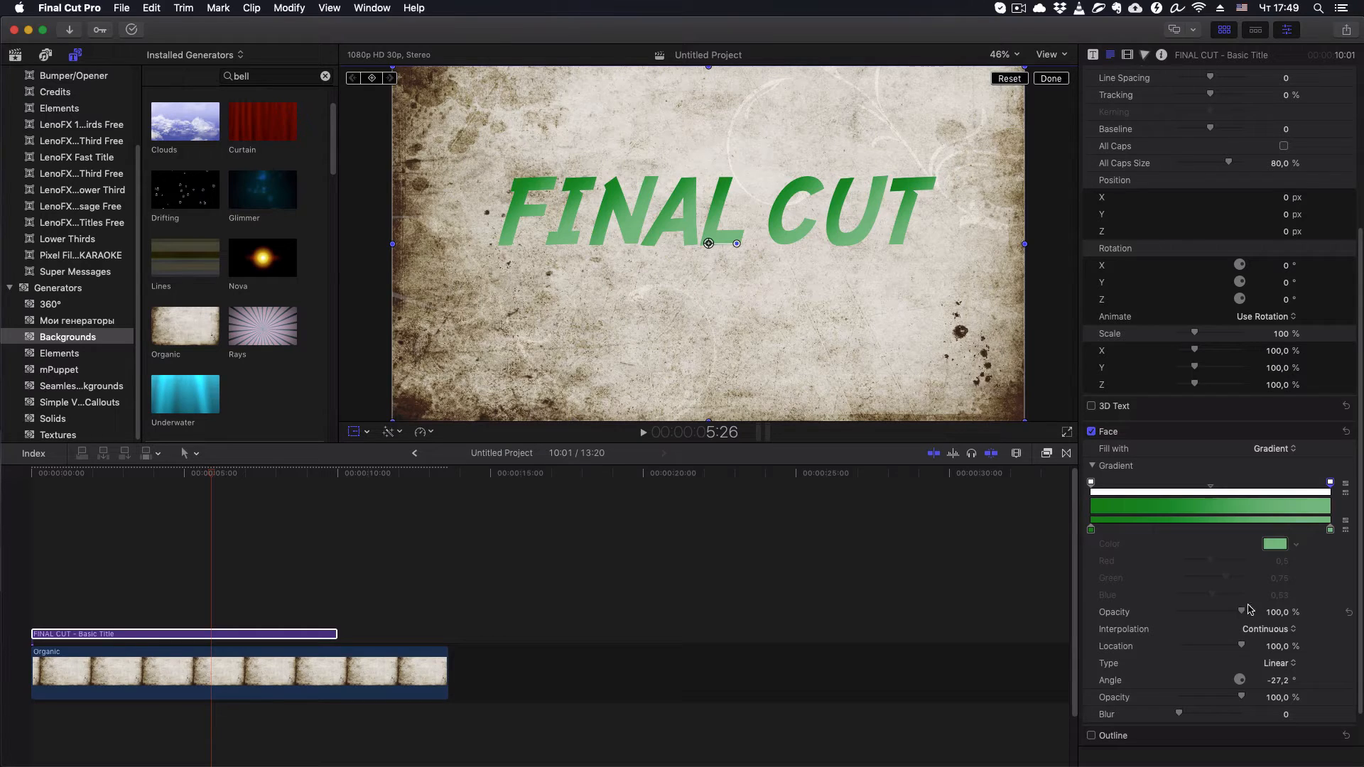
left_click(1327, 482)
left_click_drag(1242, 612, 1293, 615)
mouse_move(1242, 698)
left_mouse_down()
mouse_move(1220, 699)
mouse_move(1243, 698)
left_mouse_up()
left_click_drag(1242, 700, 1271, 699)
left_click(1335, 484)
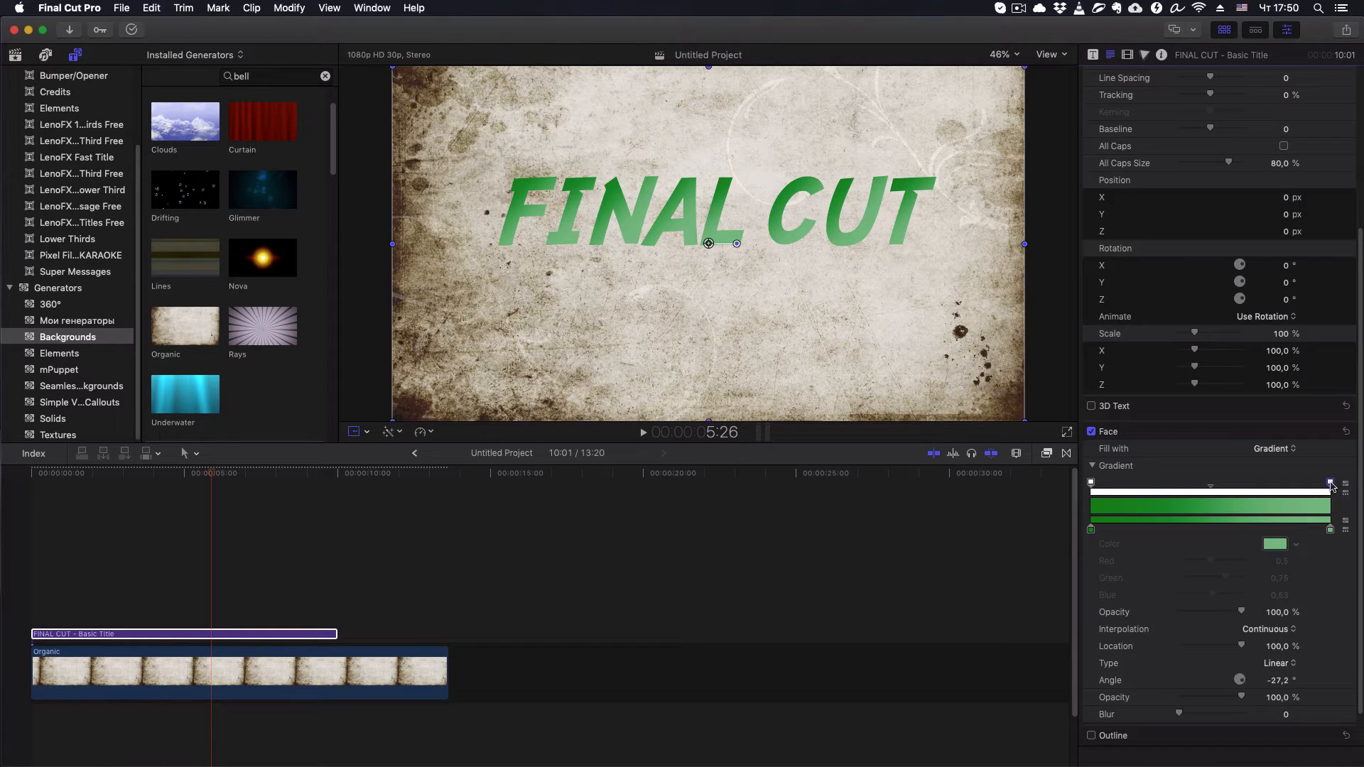
left_click_drag(1331, 481, 1299, 417)
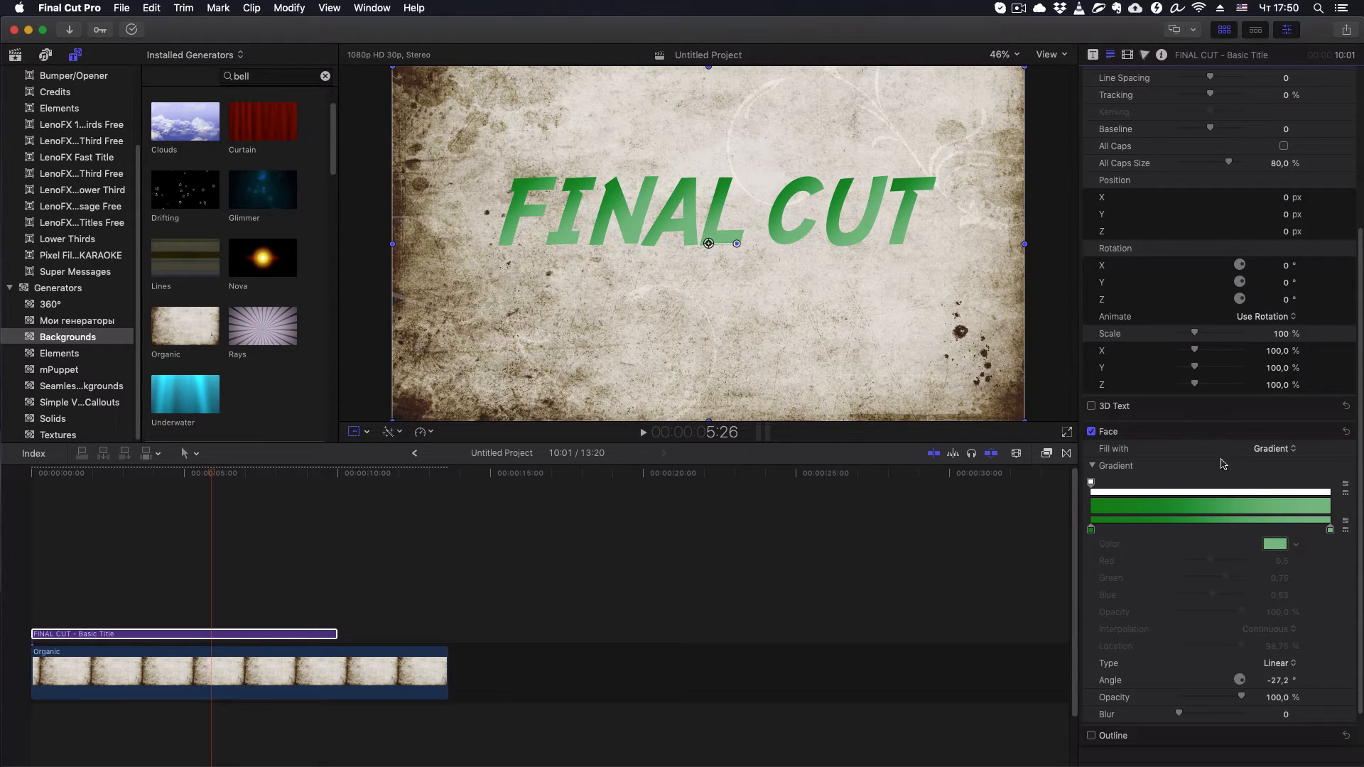
- Switch to Safari, browse the WebGradients collection, and view the 024 Near Moon gradient full screen
left_click(236, 639)
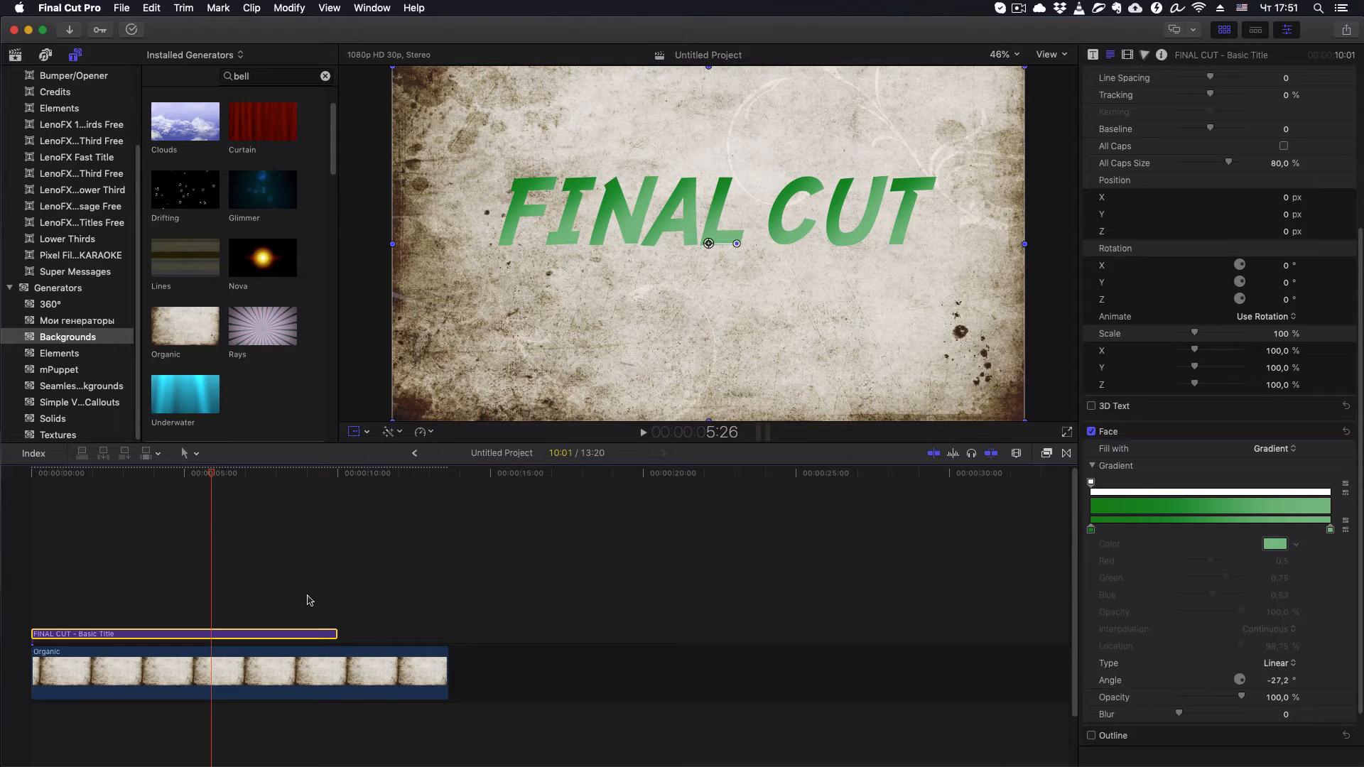
left_click_drag(1363, 107, 710, 128)
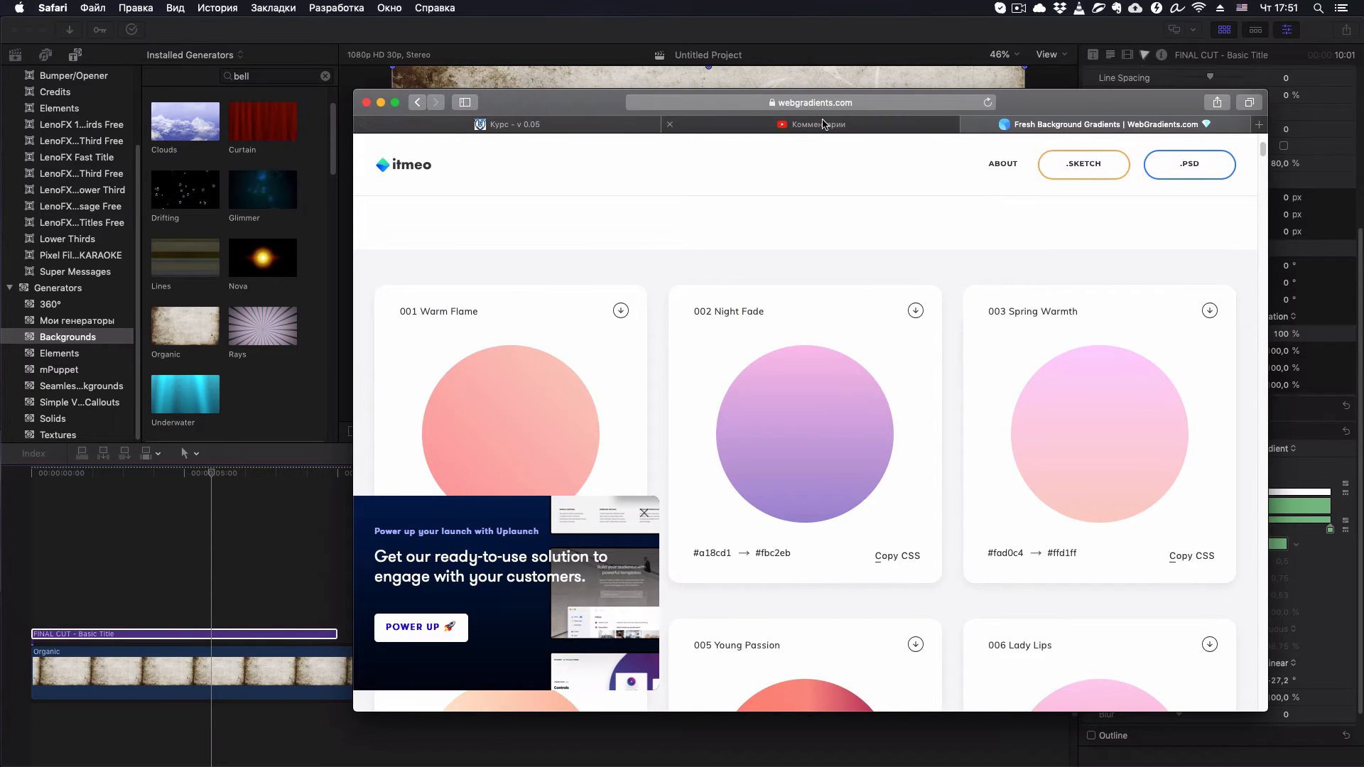
scroll(893, 298, "down", 10)
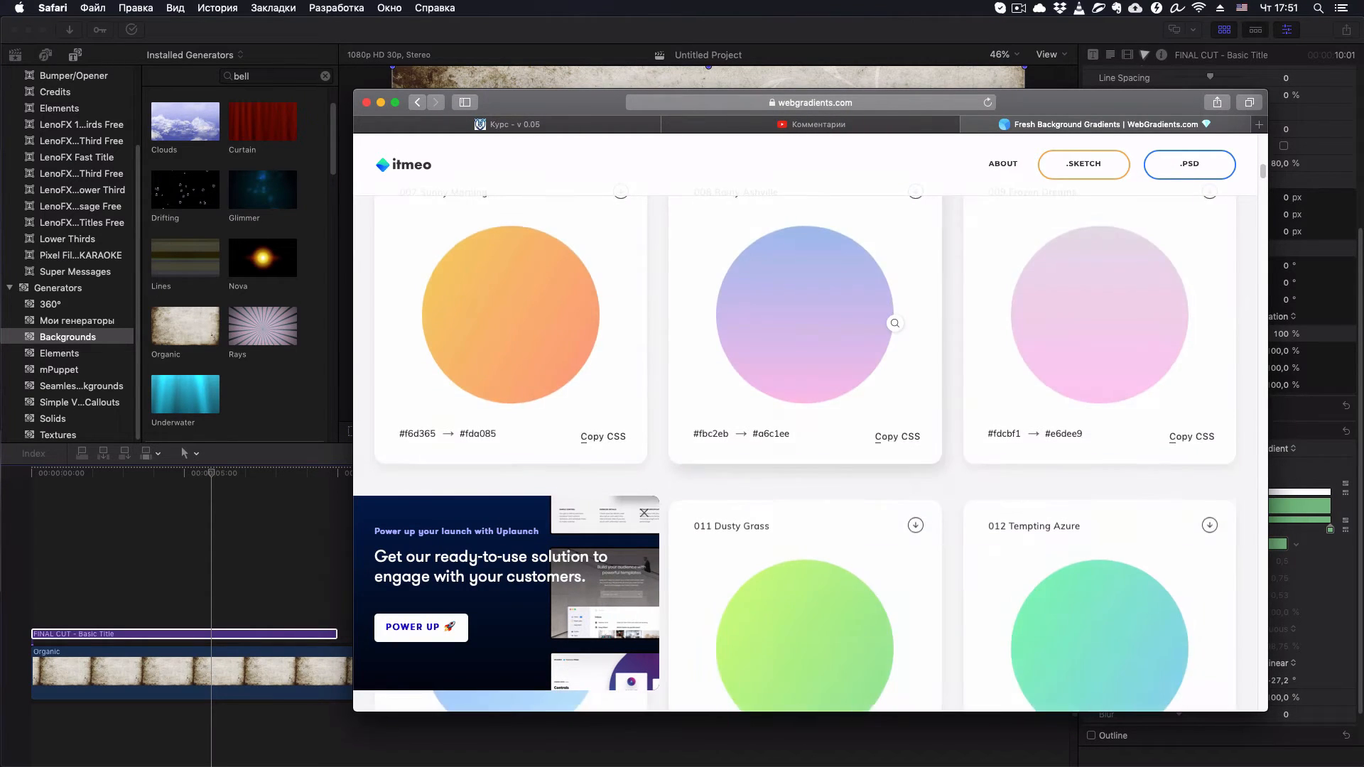
scroll(897, 324, "down", 10)
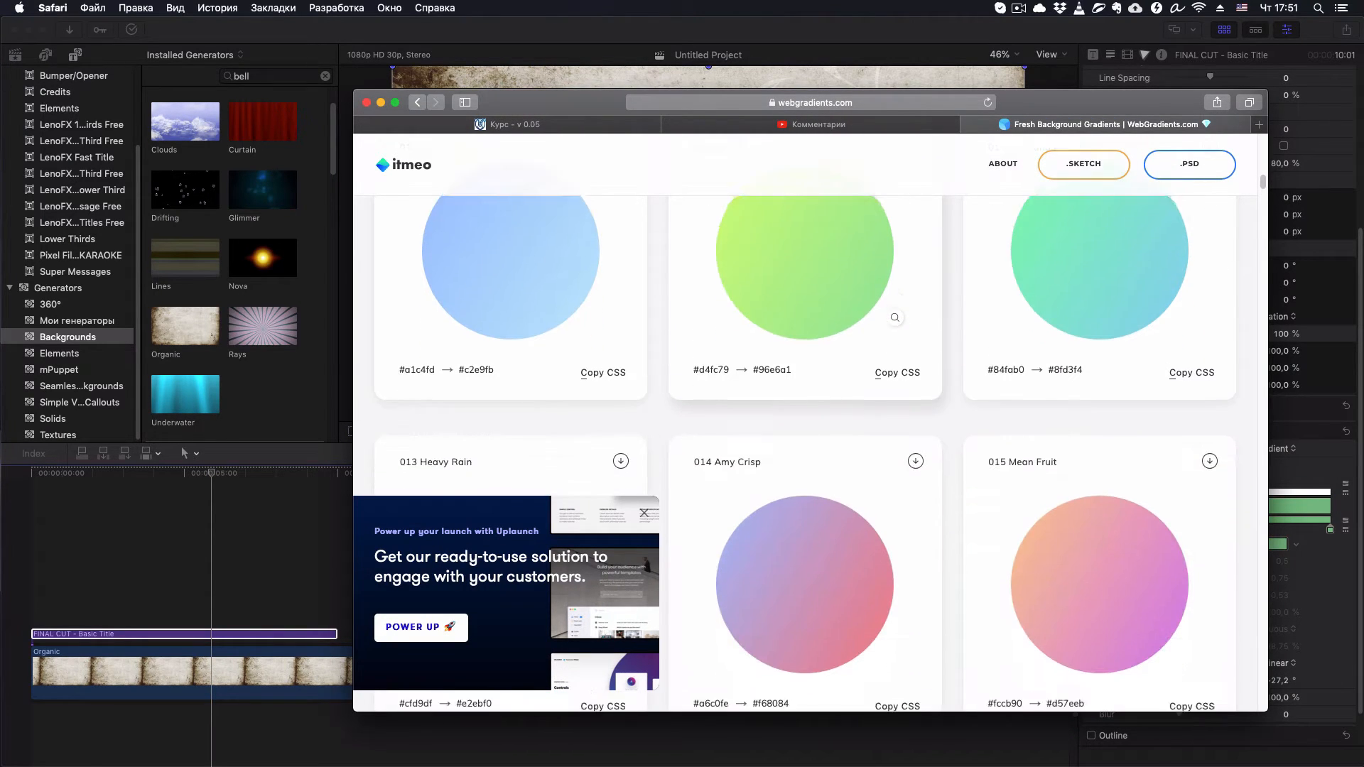
scroll(886, 320, "down", 10)
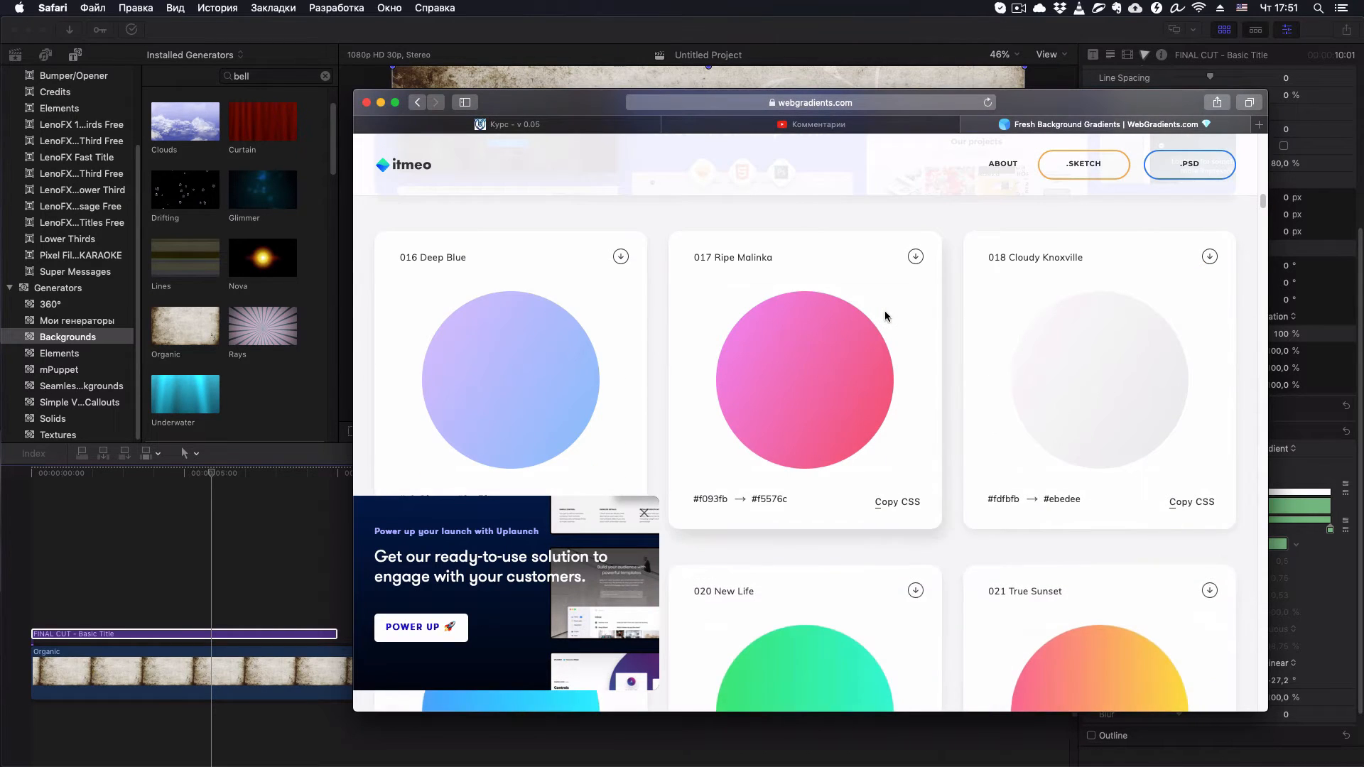
scroll(884, 312, "down", 10)
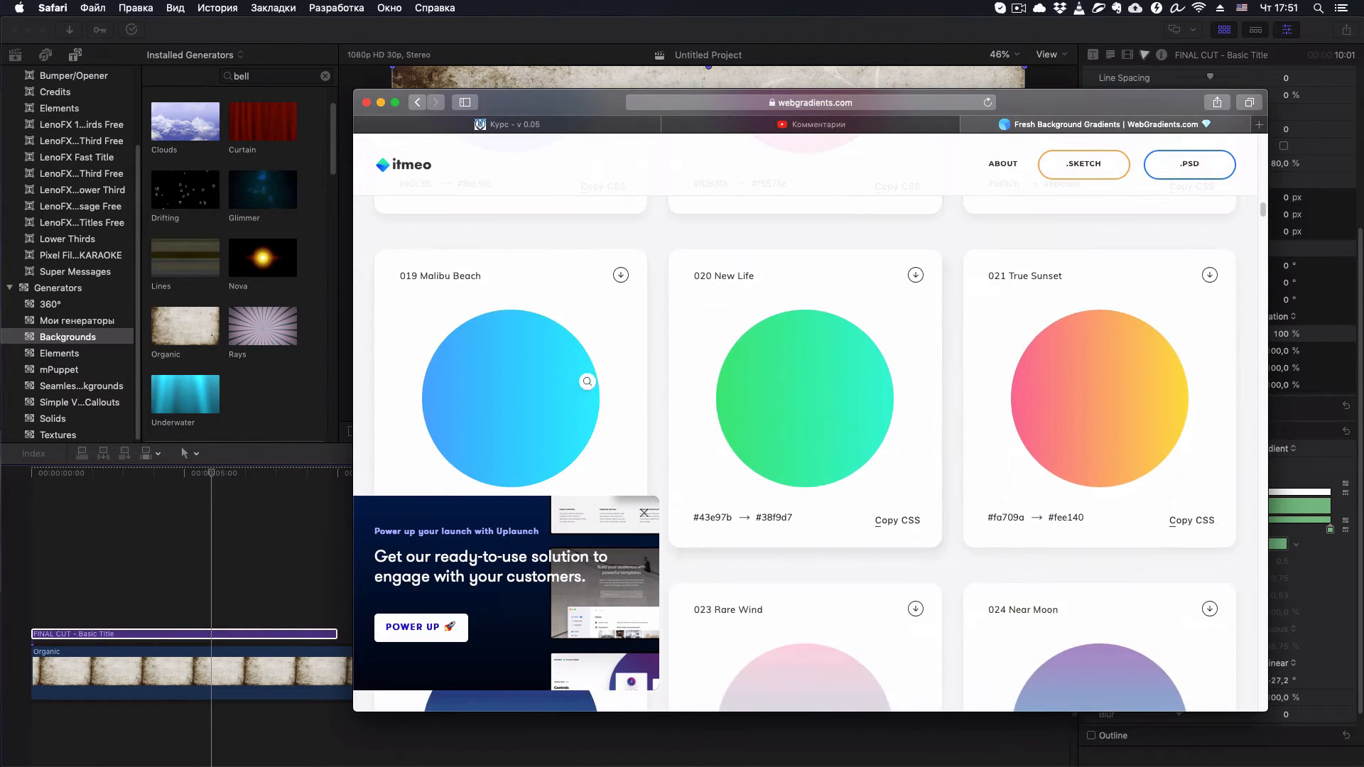
scroll(597, 373, "down", 10)
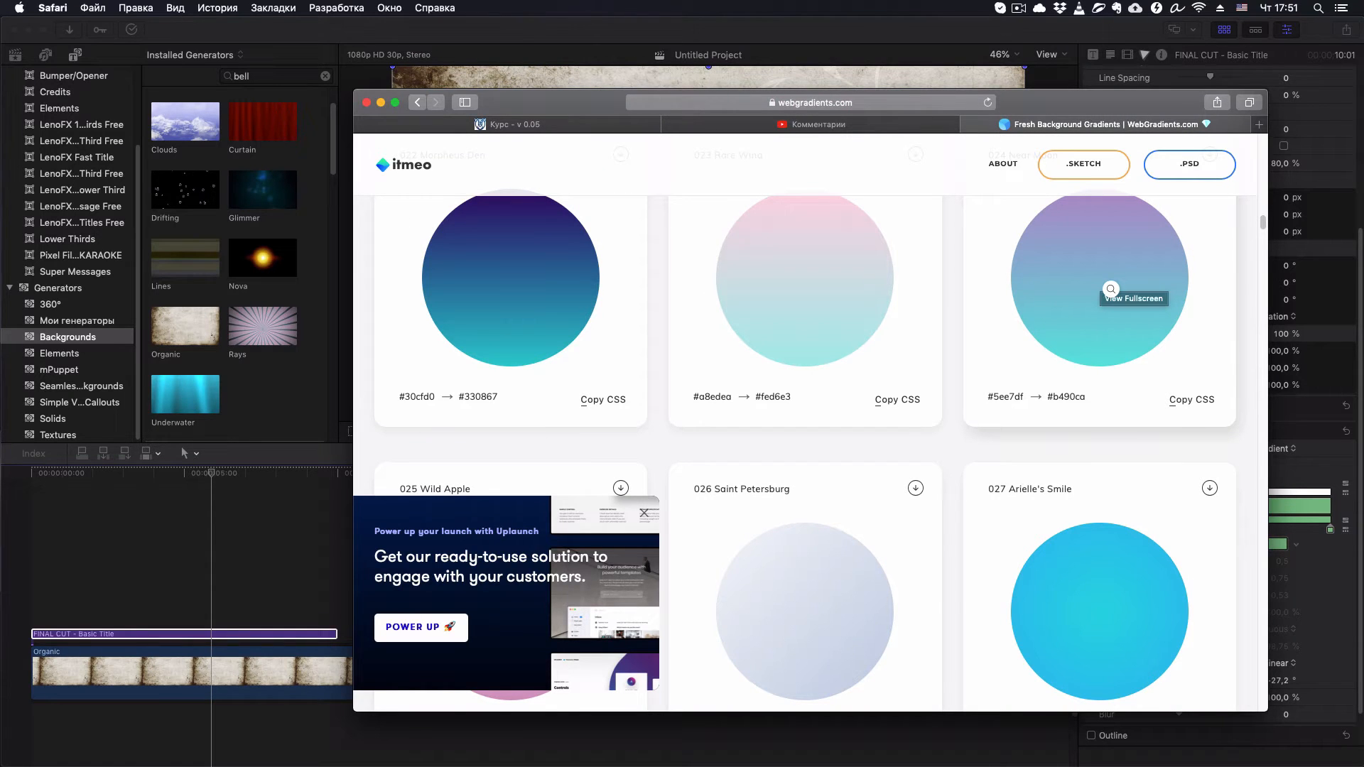
left_click(1111, 289)
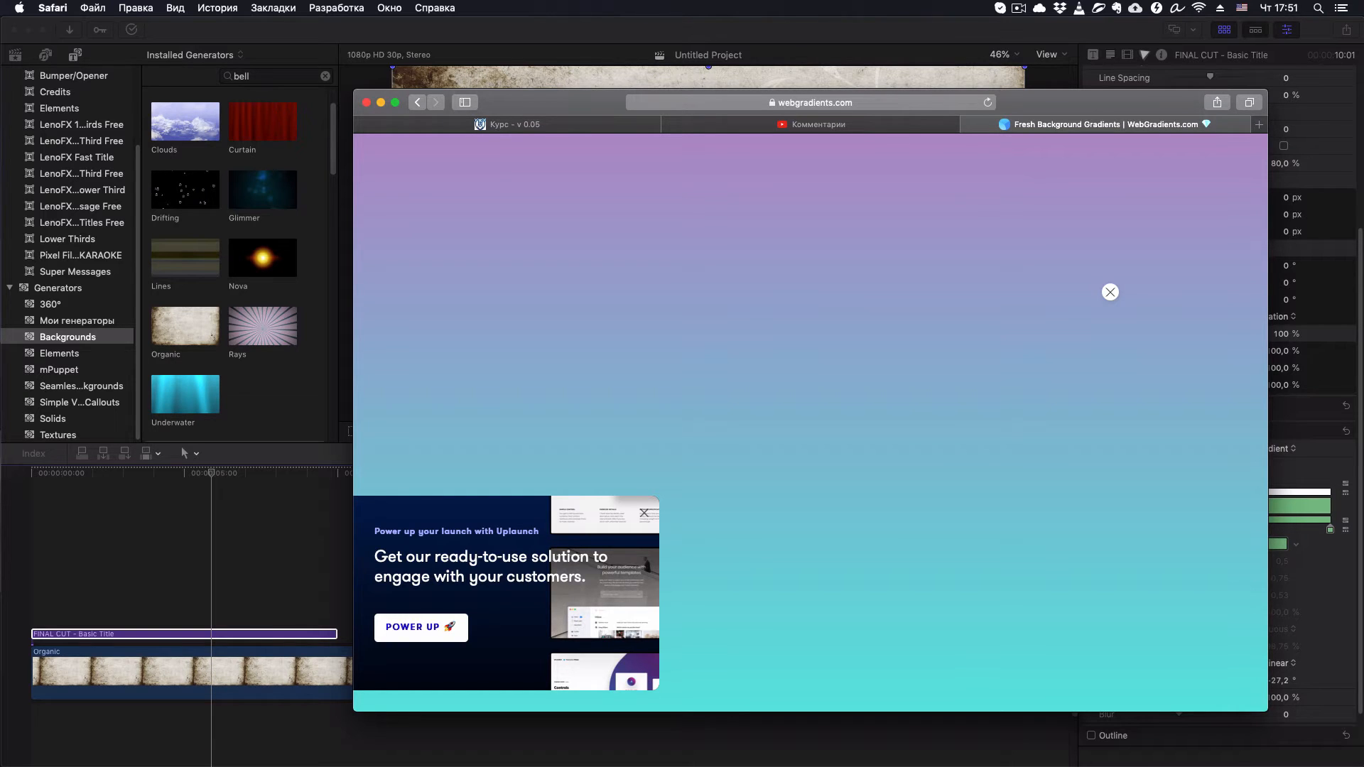
- Capture a screenshot of a vertical strip spanning the full height of the gradient, and move the browser window out of the way
key("super+shift+4")
left_click_drag(855, 135, 978, 708)
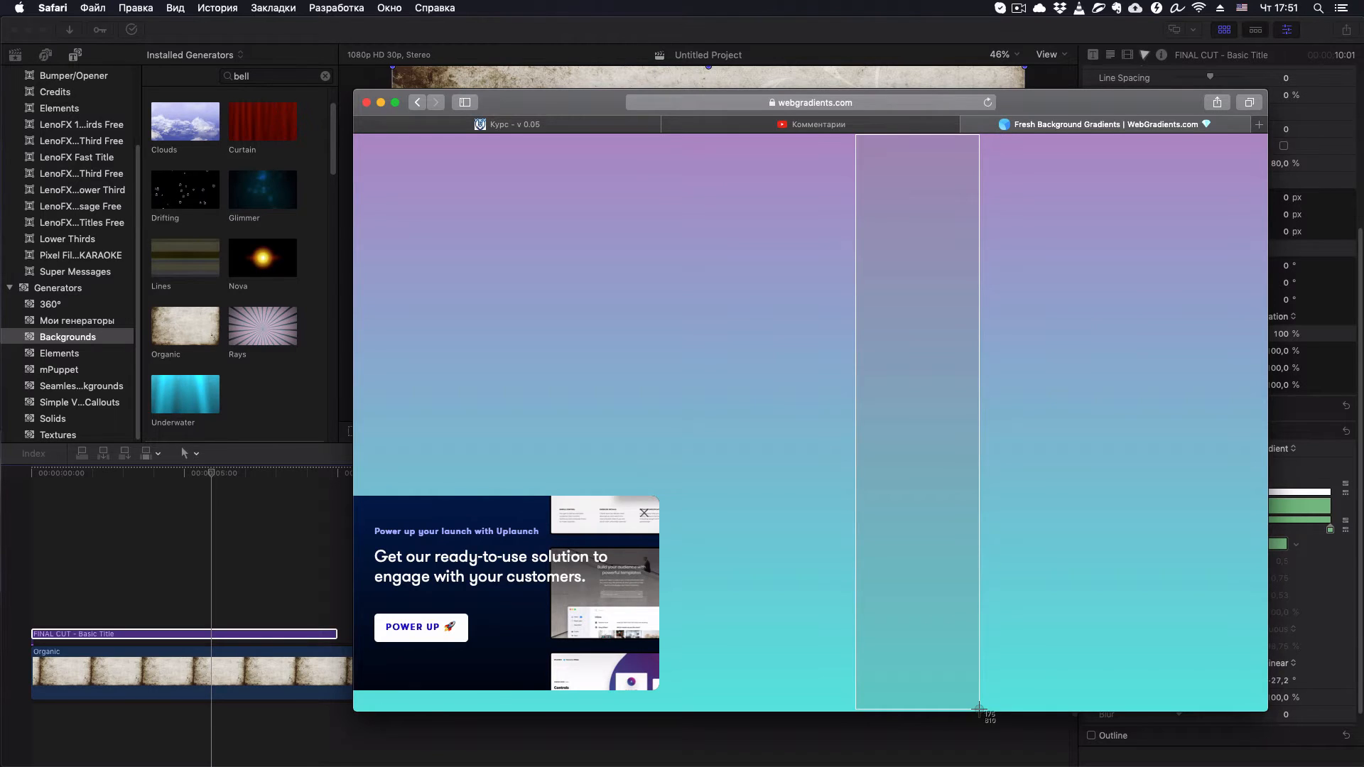
left_click_drag(978, 708, 979, 709)
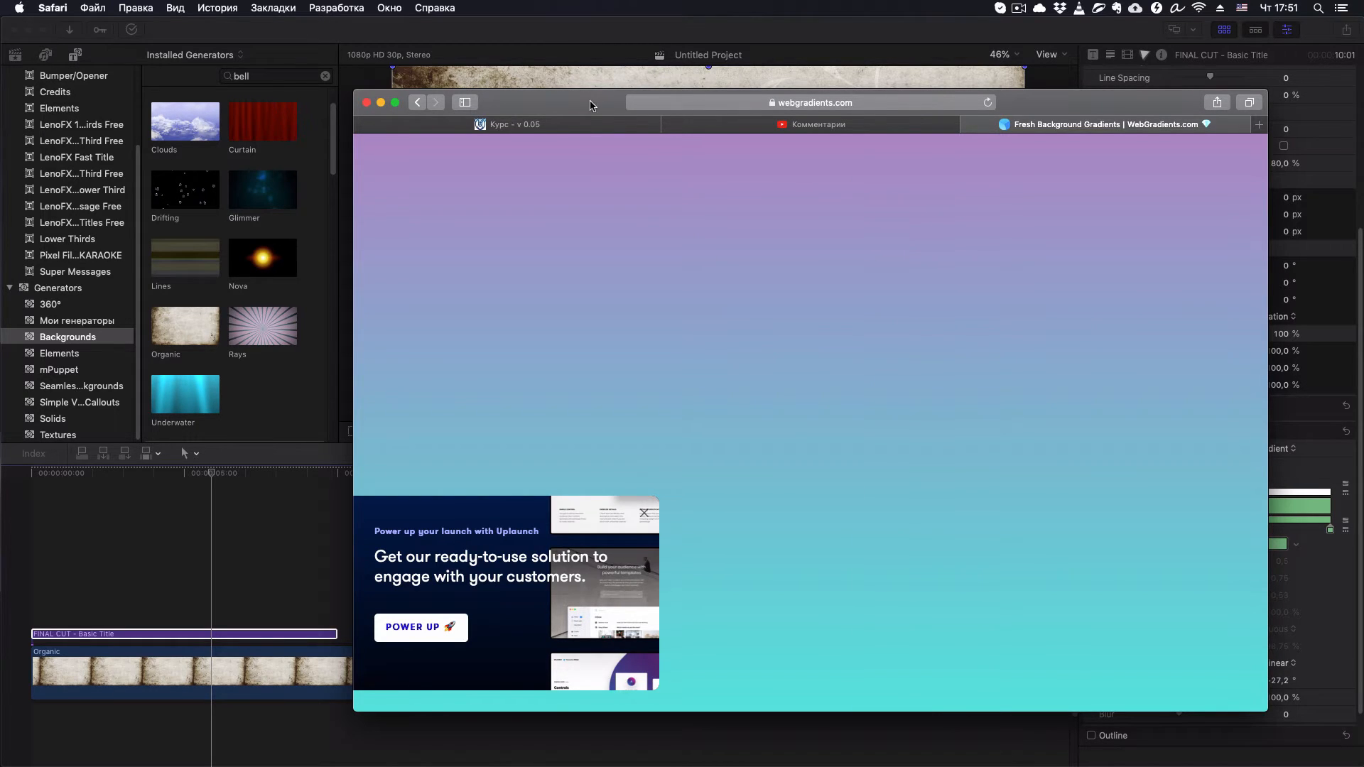
left_click_drag(590, 105, 1363, 106)
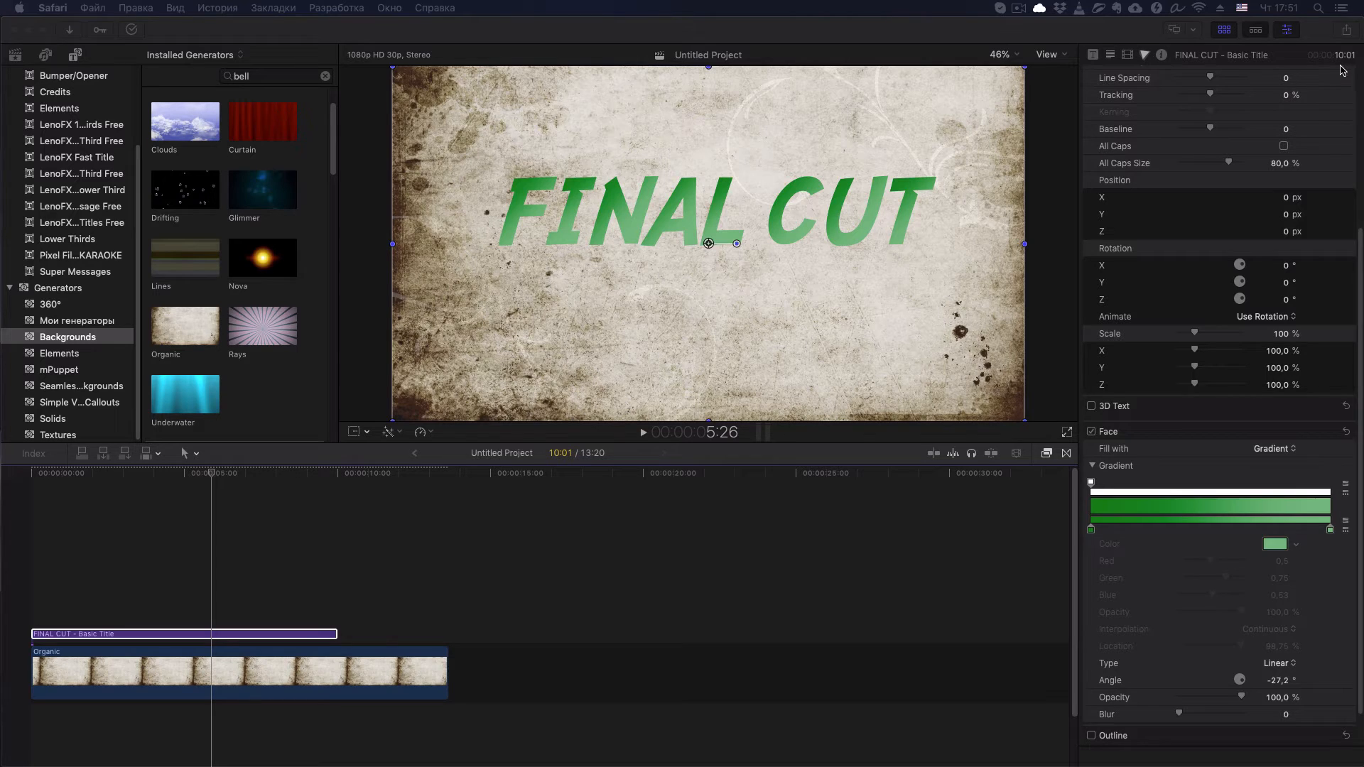
- Switch back to Final Cut Pro and place the gradient screenshot from the Флаг collection above the title clip at 8:01
left_click(11, 64)
left_click(12, 61)
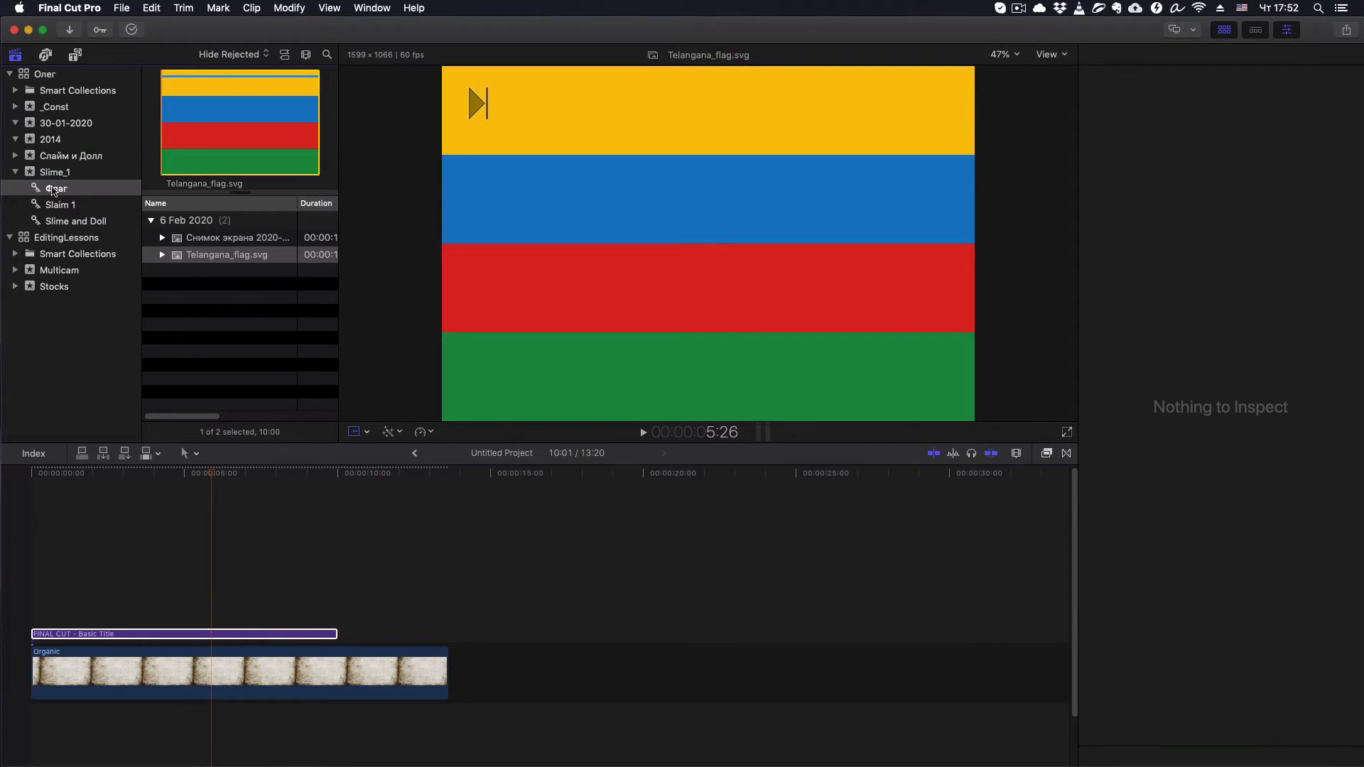
left_click(182, 240)
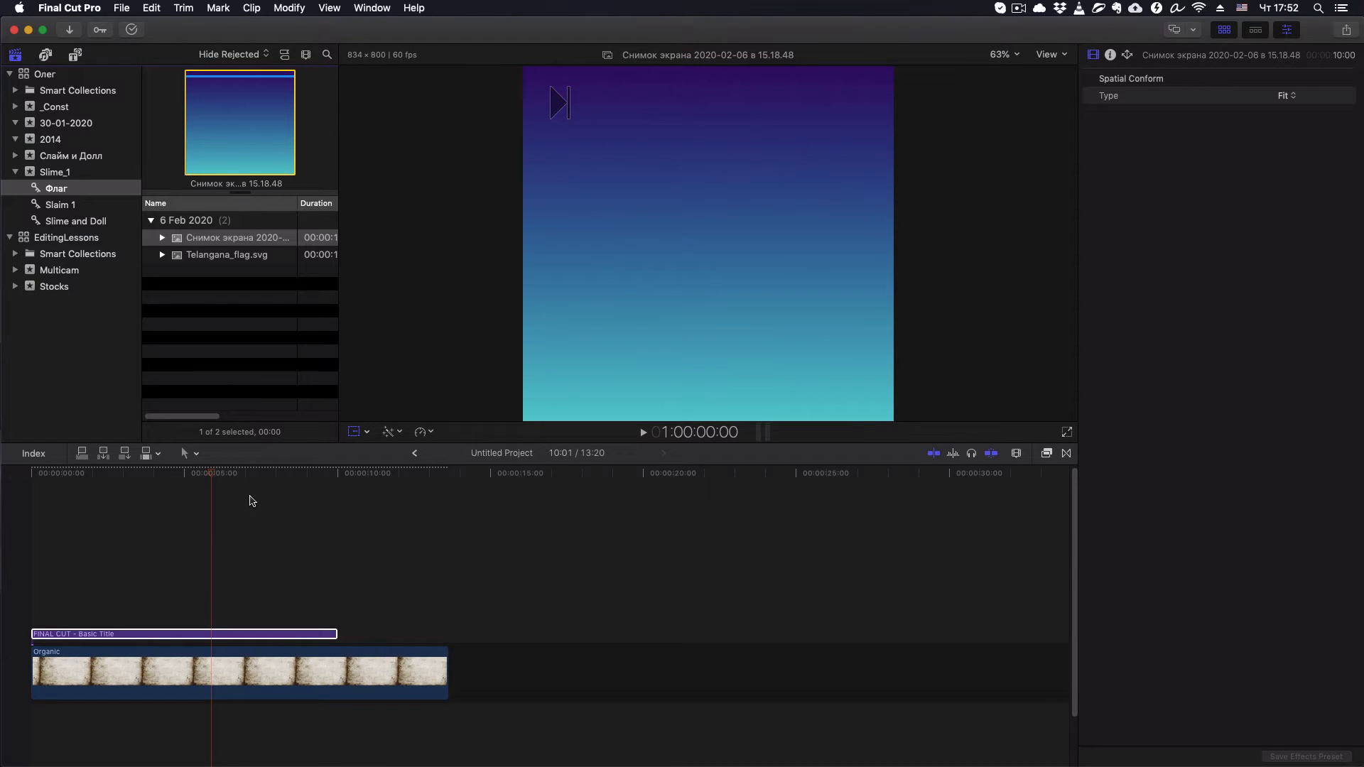
left_click(277, 474)
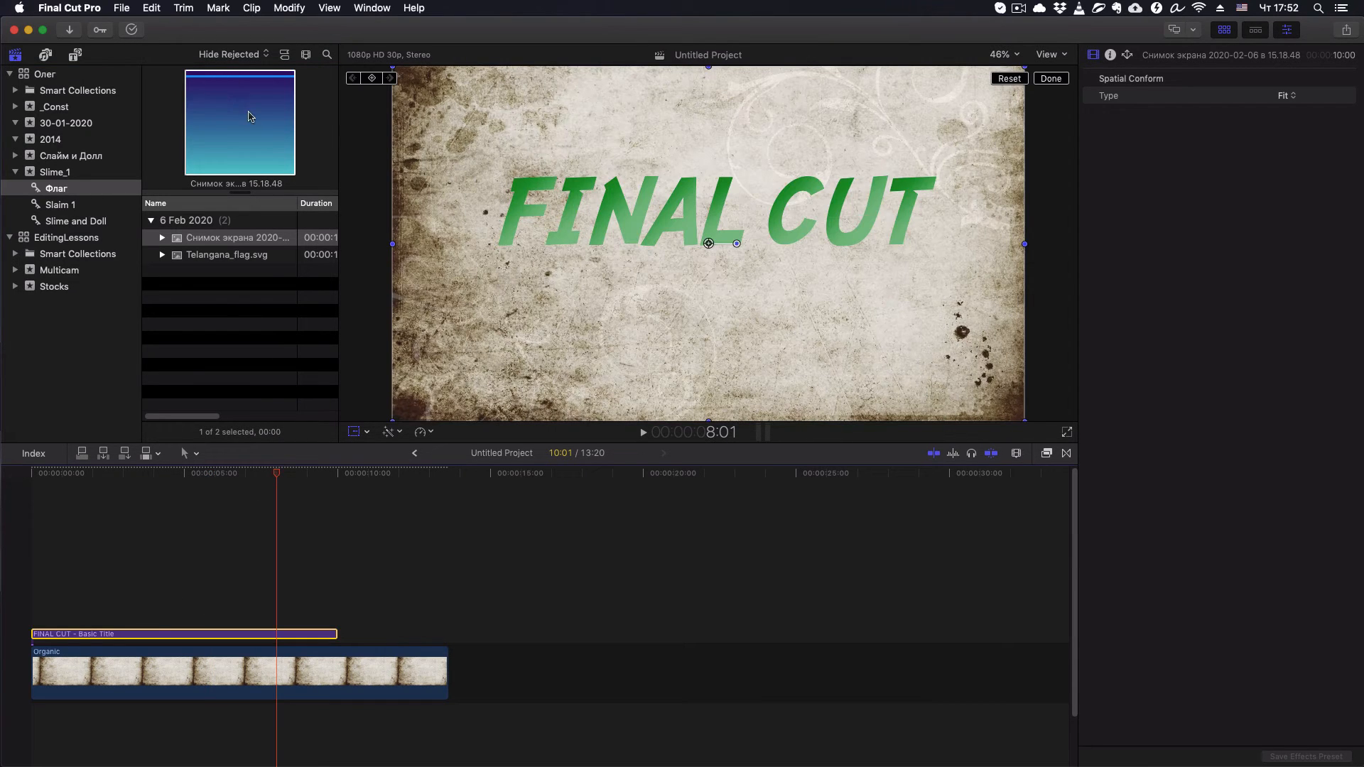
left_click_drag(248, 117, 286, 584)
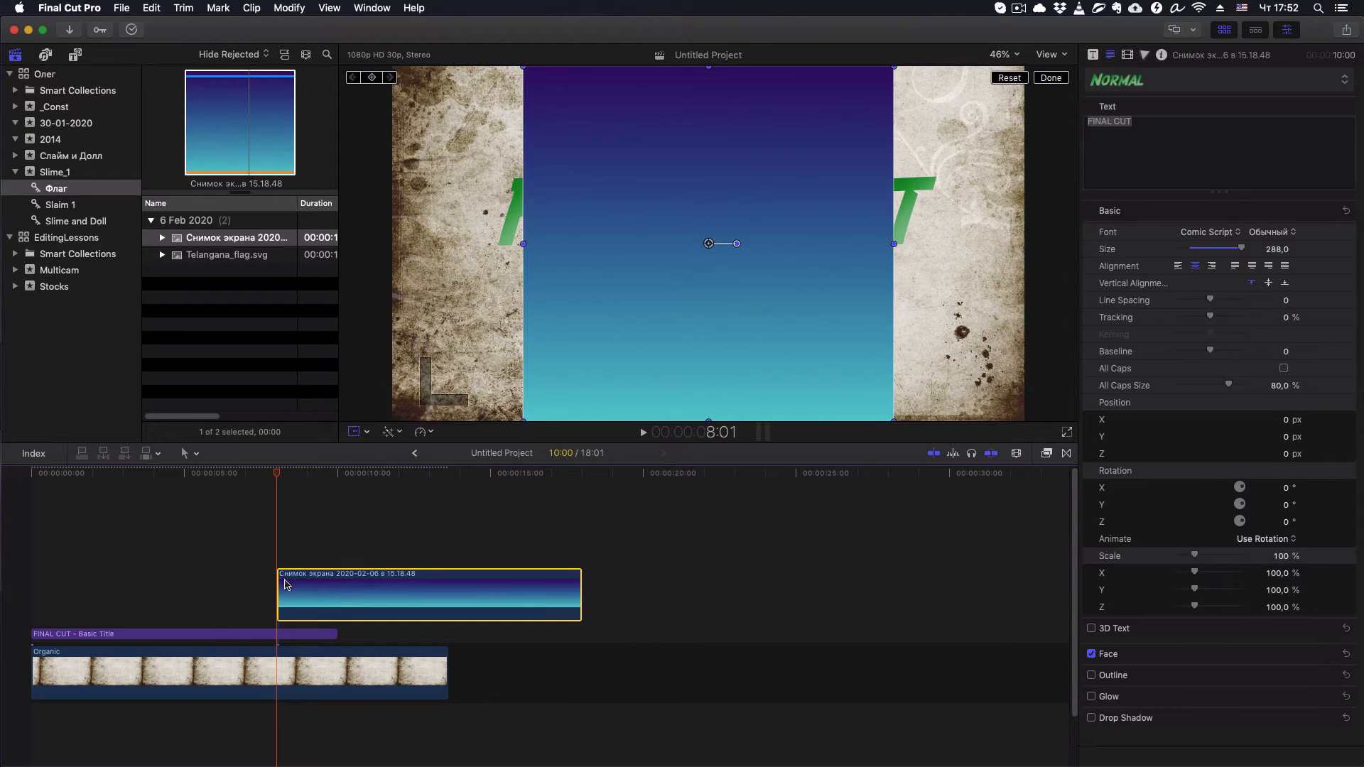
- With the playhead at 8:15, sample the image's dark purple as the title's gradient start color (red 0.2, green 0.04, blue 0.41)
left_click(293, 475)
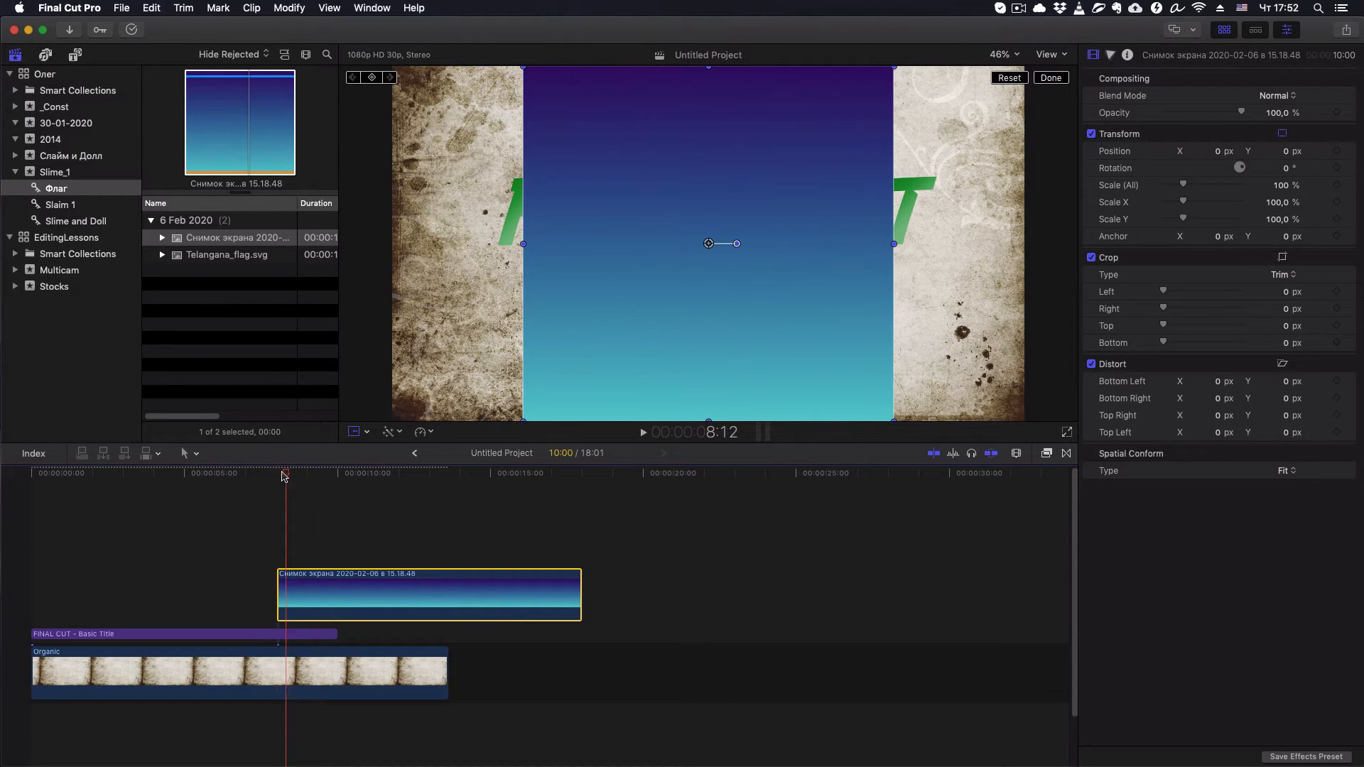
left_click_drag(297, 481, 299, 480)
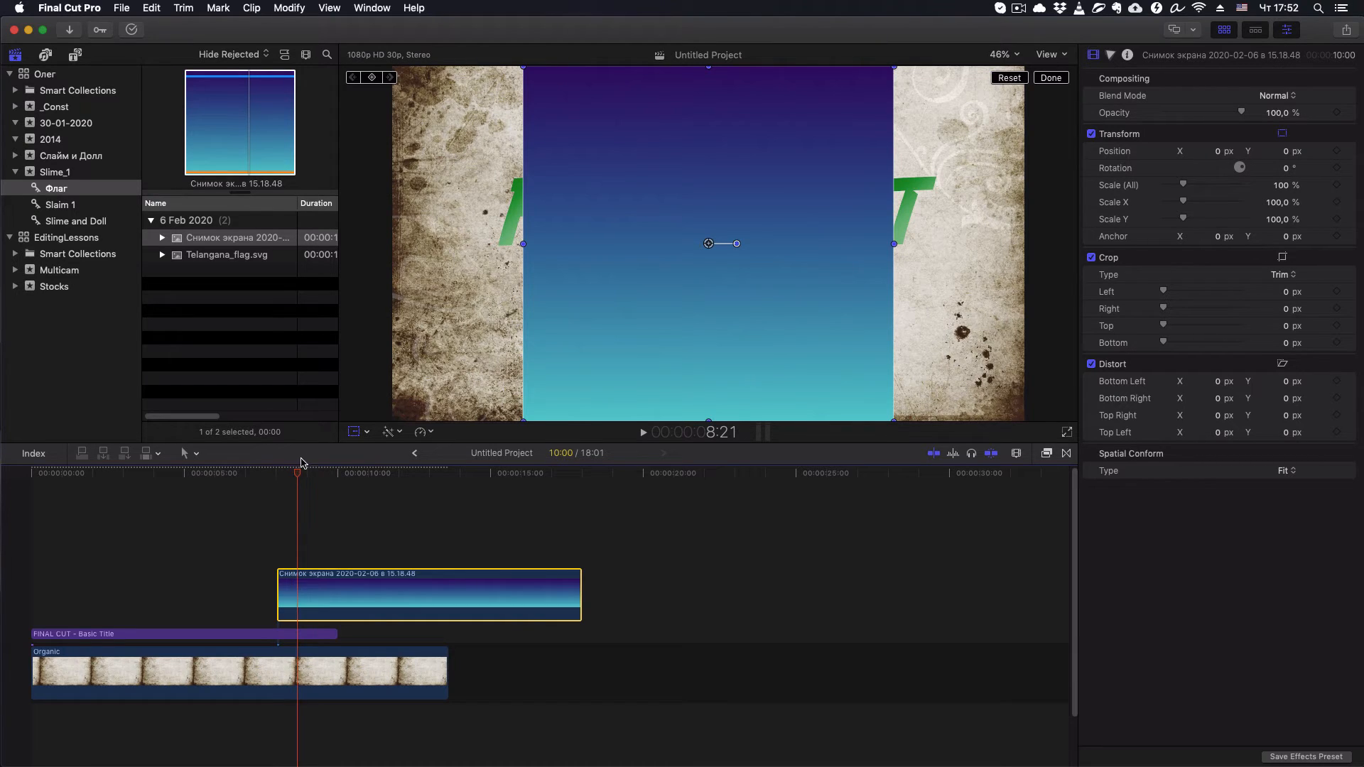
left_click(291, 473)
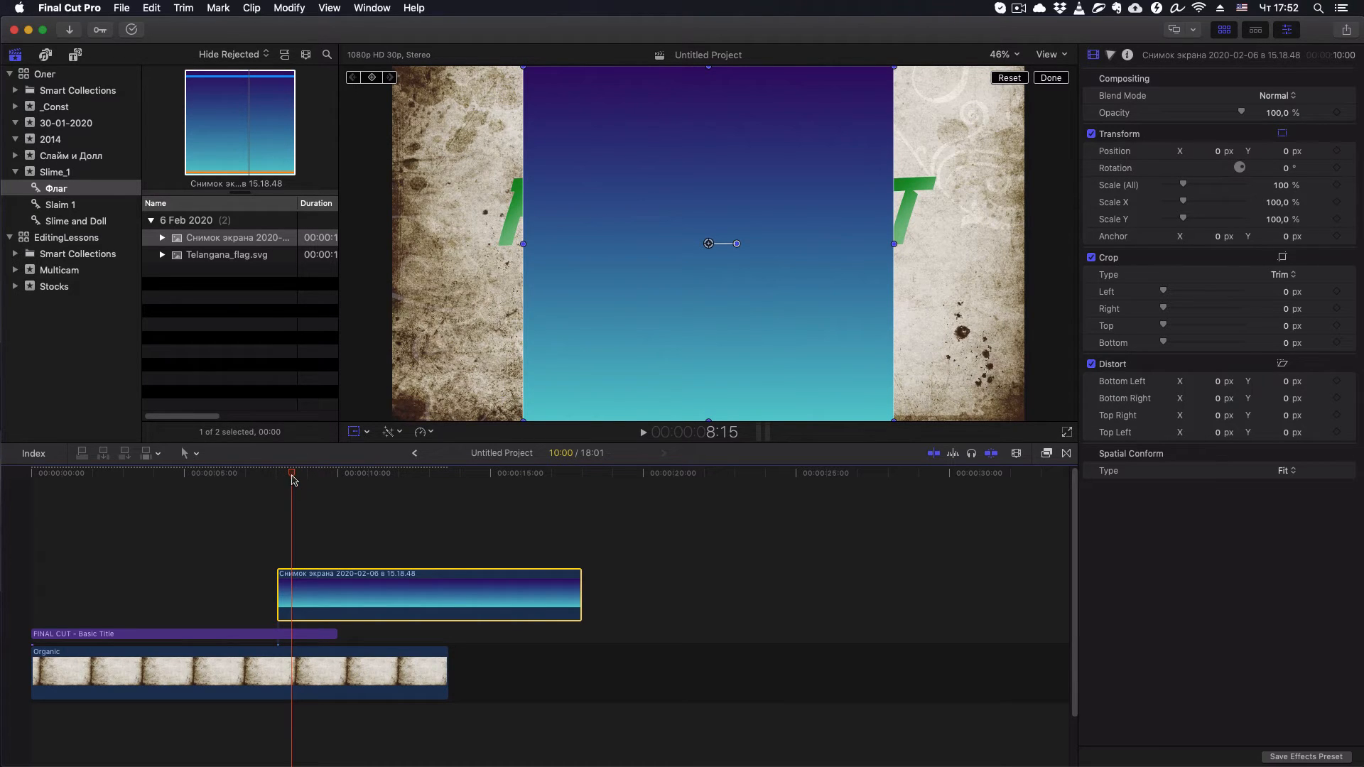
key("super+equal")
key("super+equal")
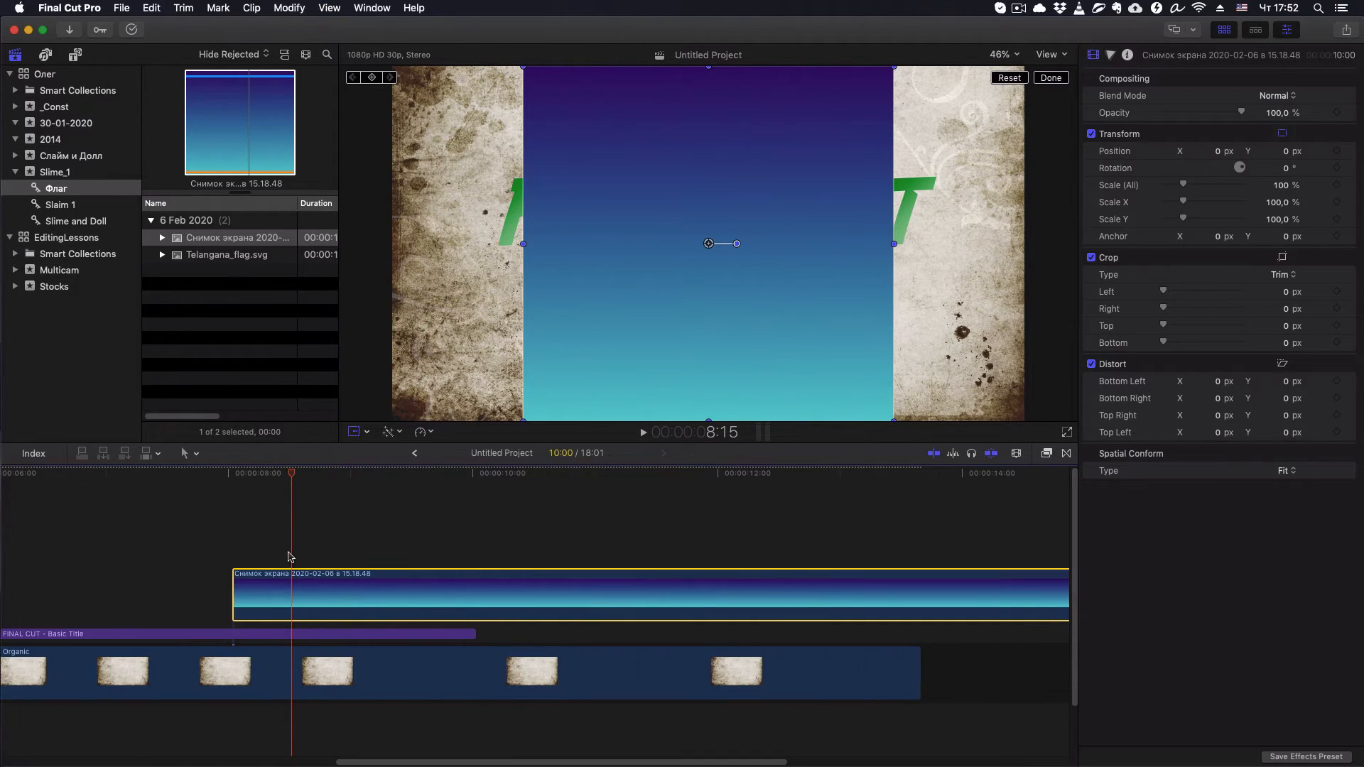
left_click(287, 634)
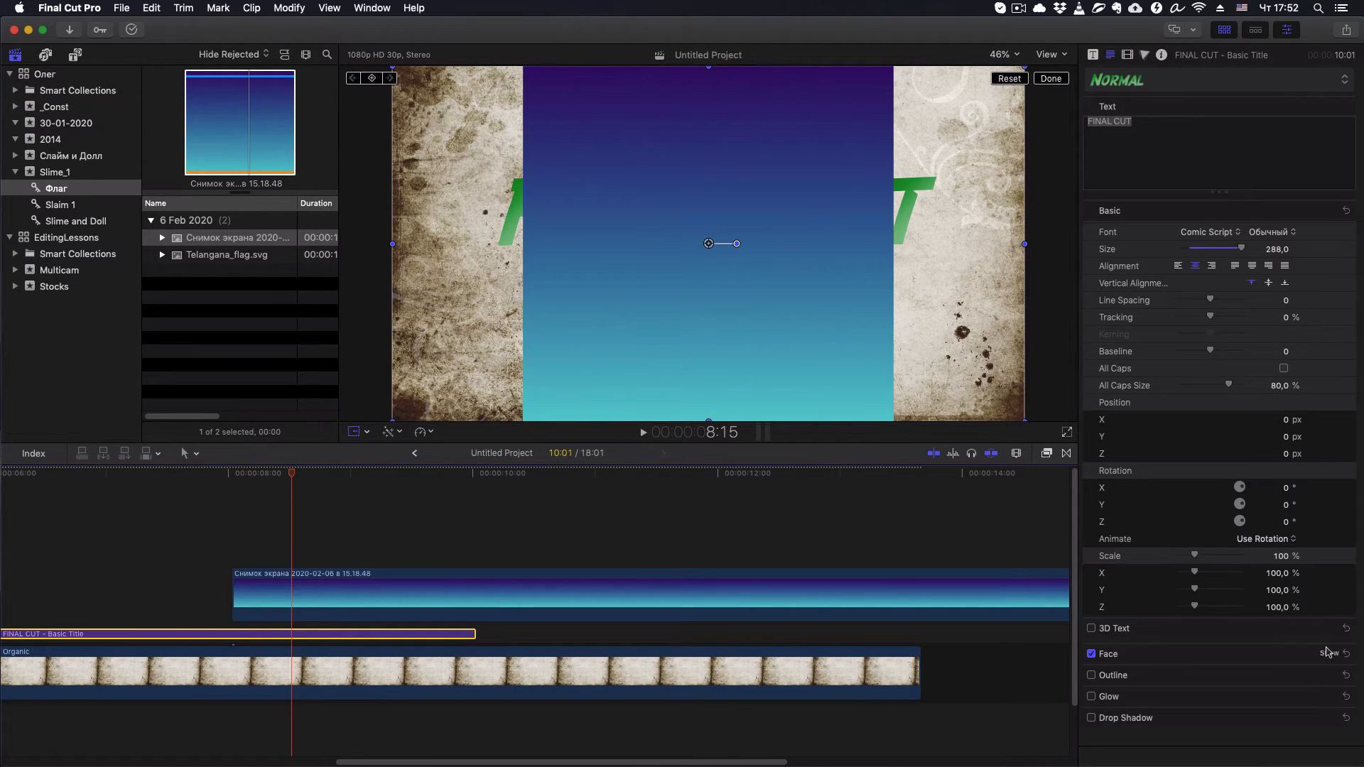
left_click(1327, 653)
scroll(1326, 657, "down", 5)
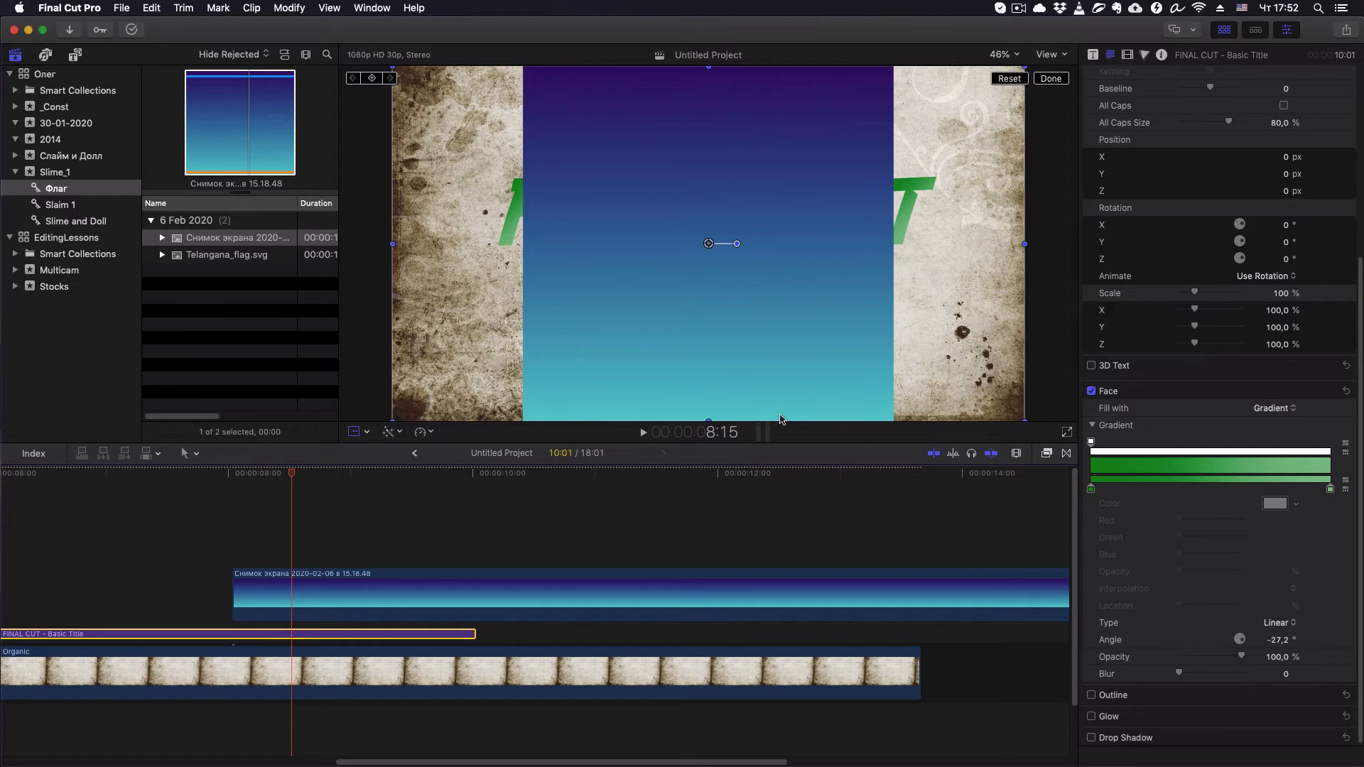
left_click(1091, 489)
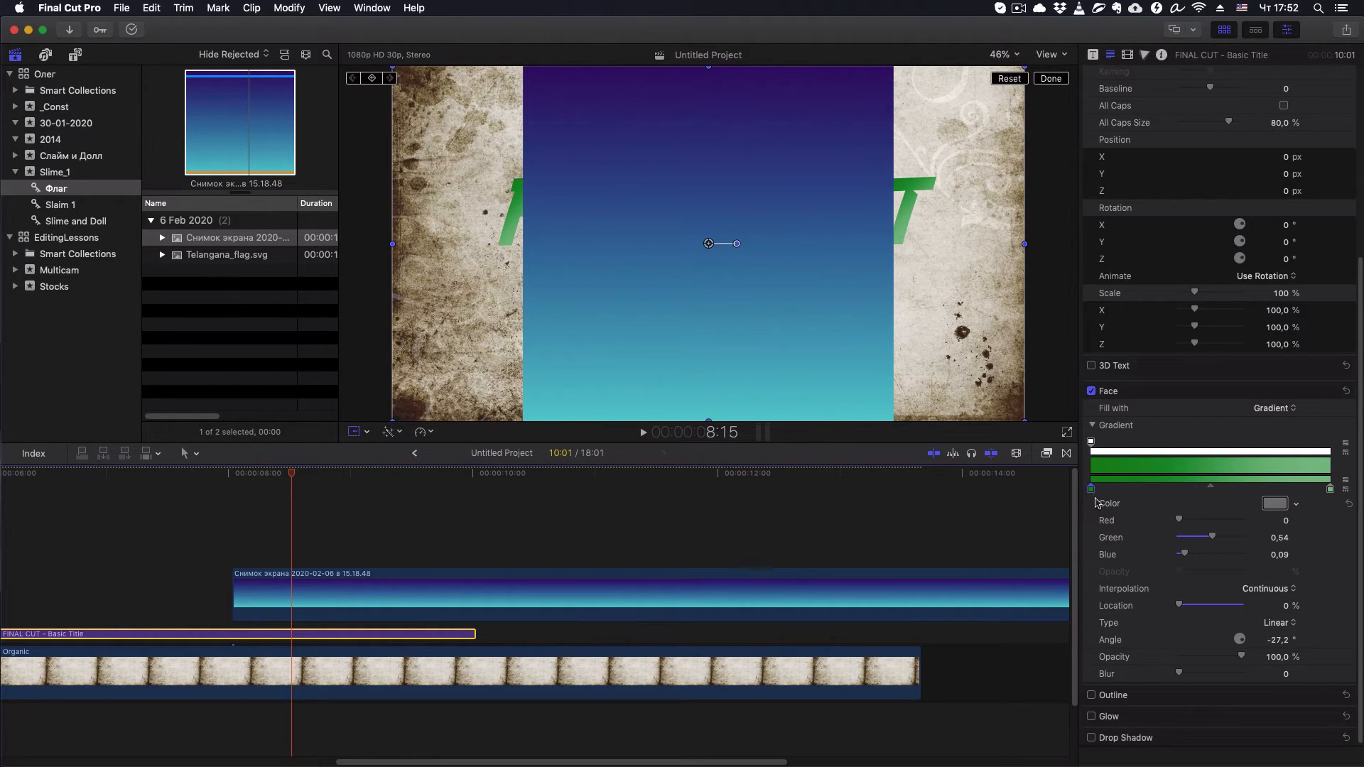
left_click(1275, 506)
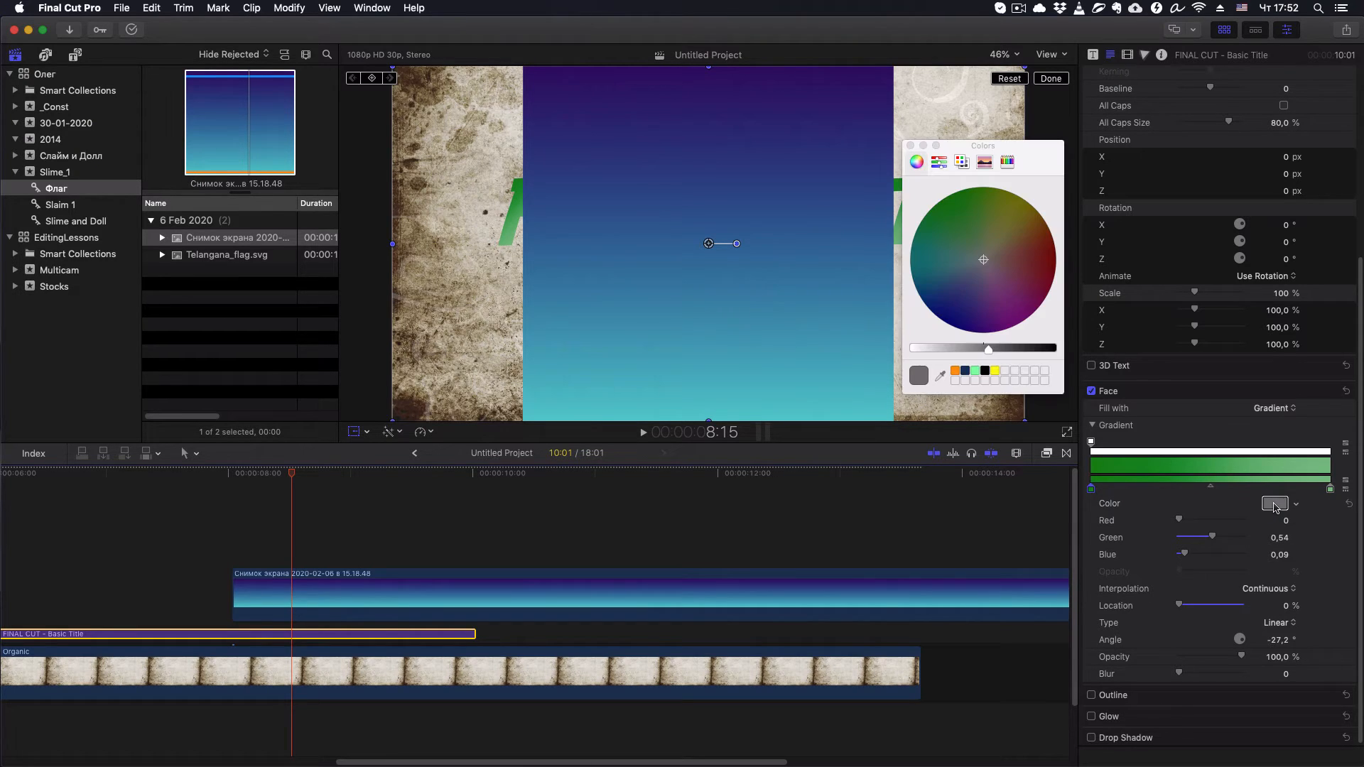
left_click(940, 378)
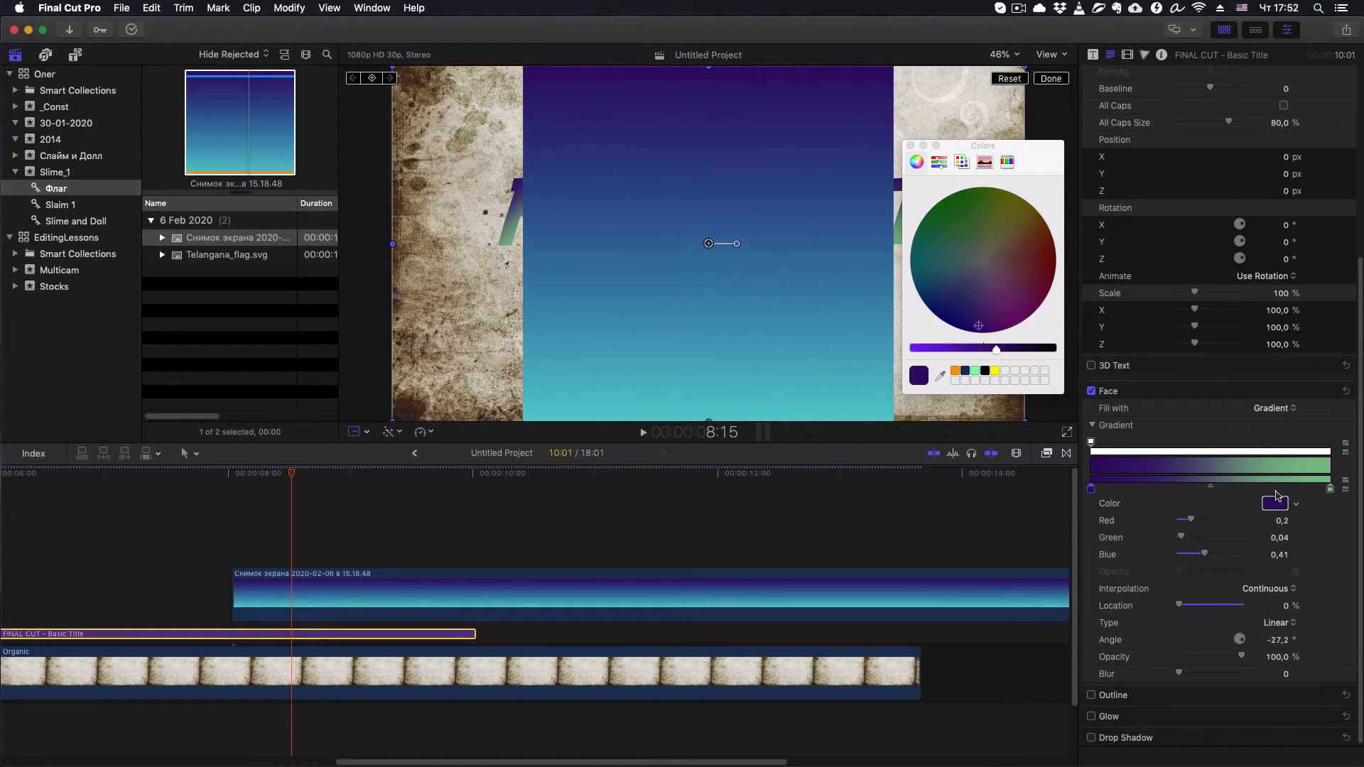
- Sample the turquoise at the image's lower edge as the gradient's end color (red 0.41, green 0.8, blue 0.81), and close the color picker
left_click(1331, 490)
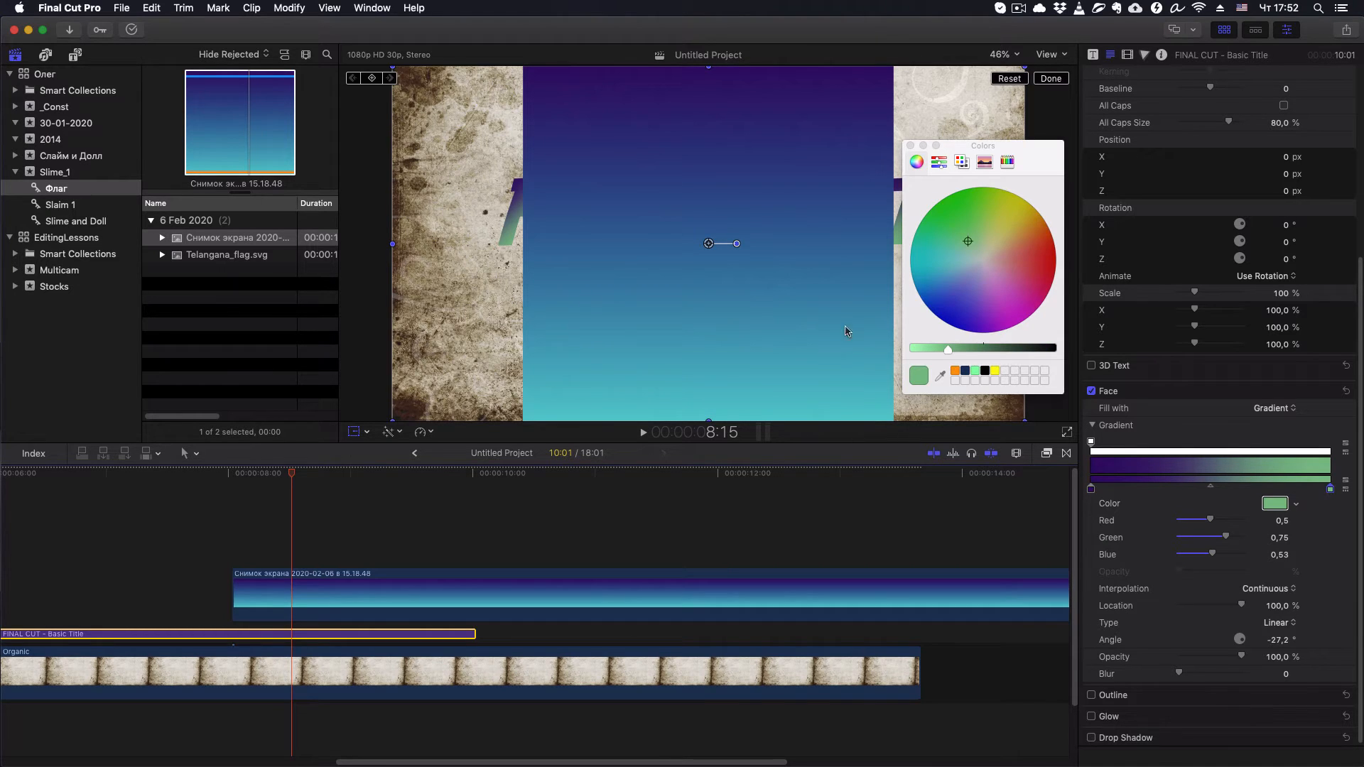
left_click(941, 376)
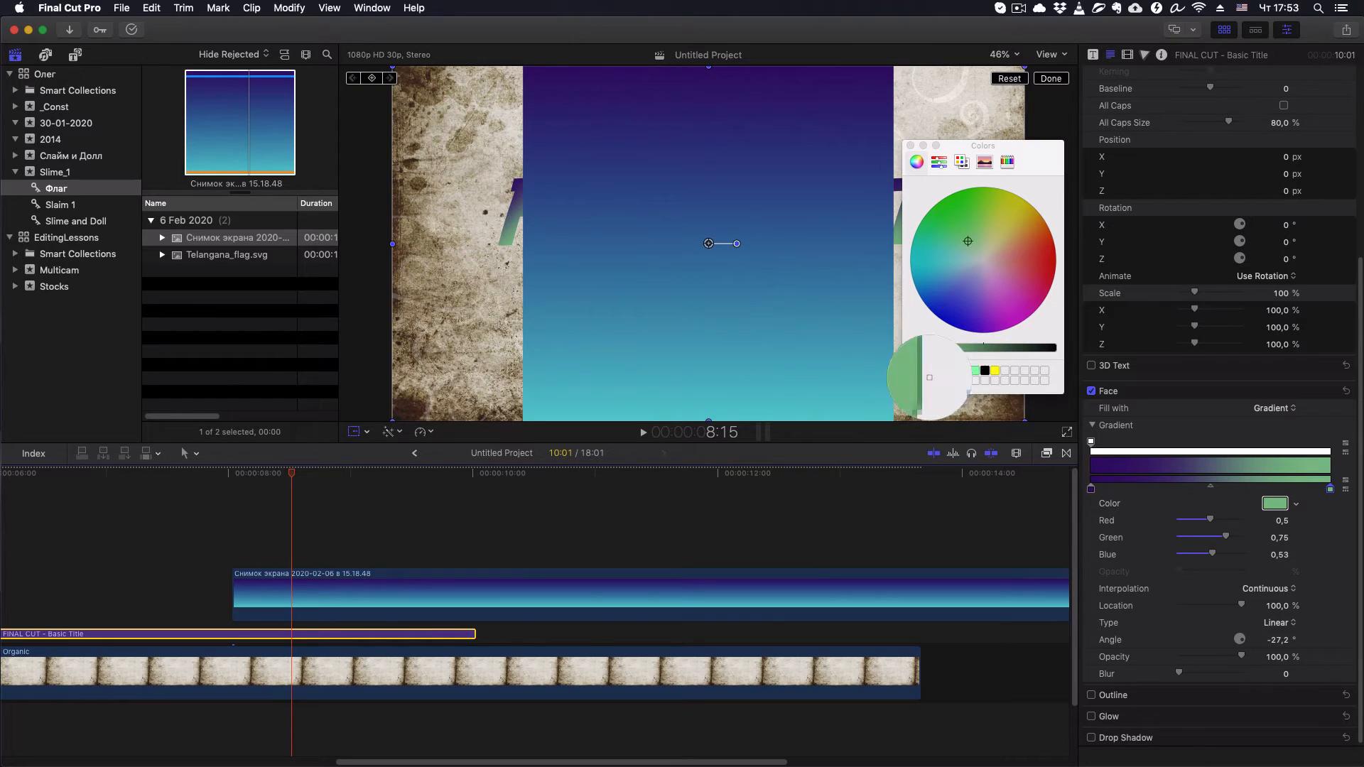
left_click(785, 421)
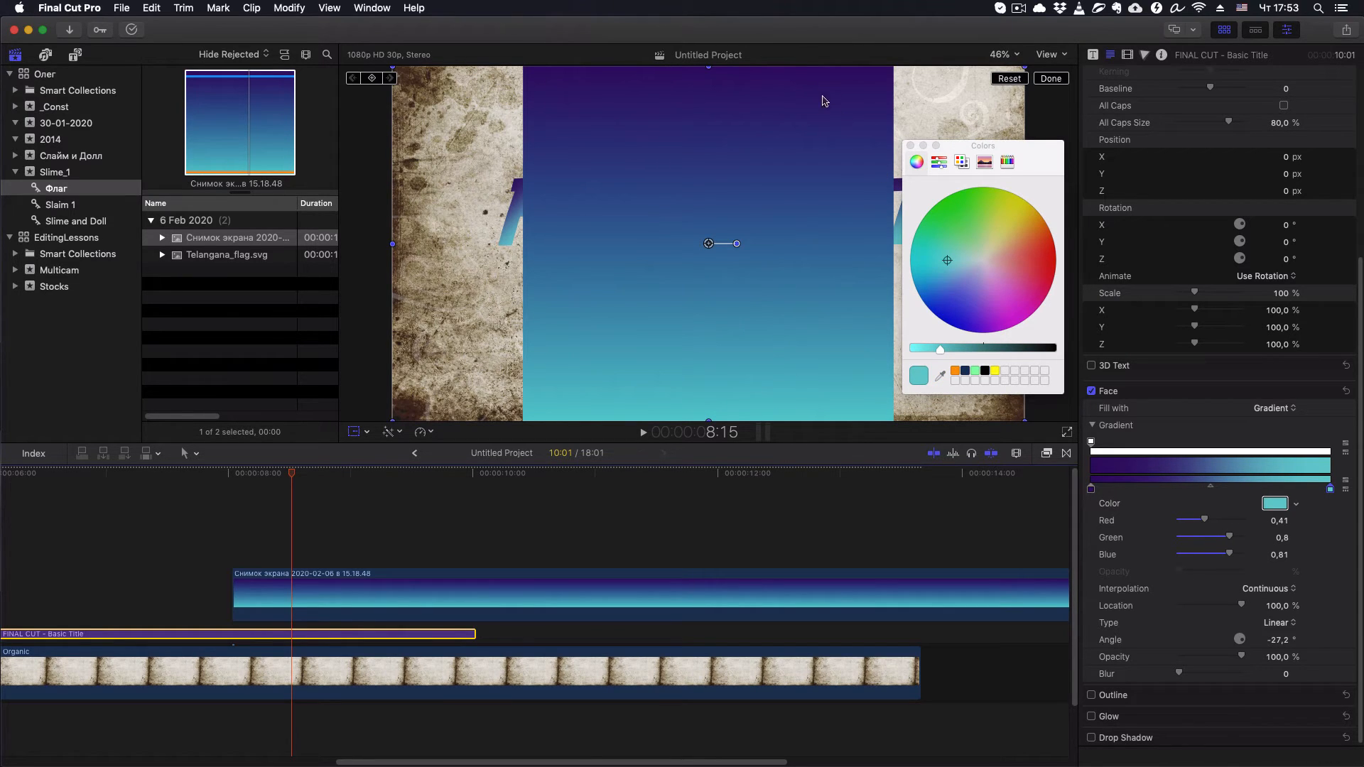
left_click(910, 146)
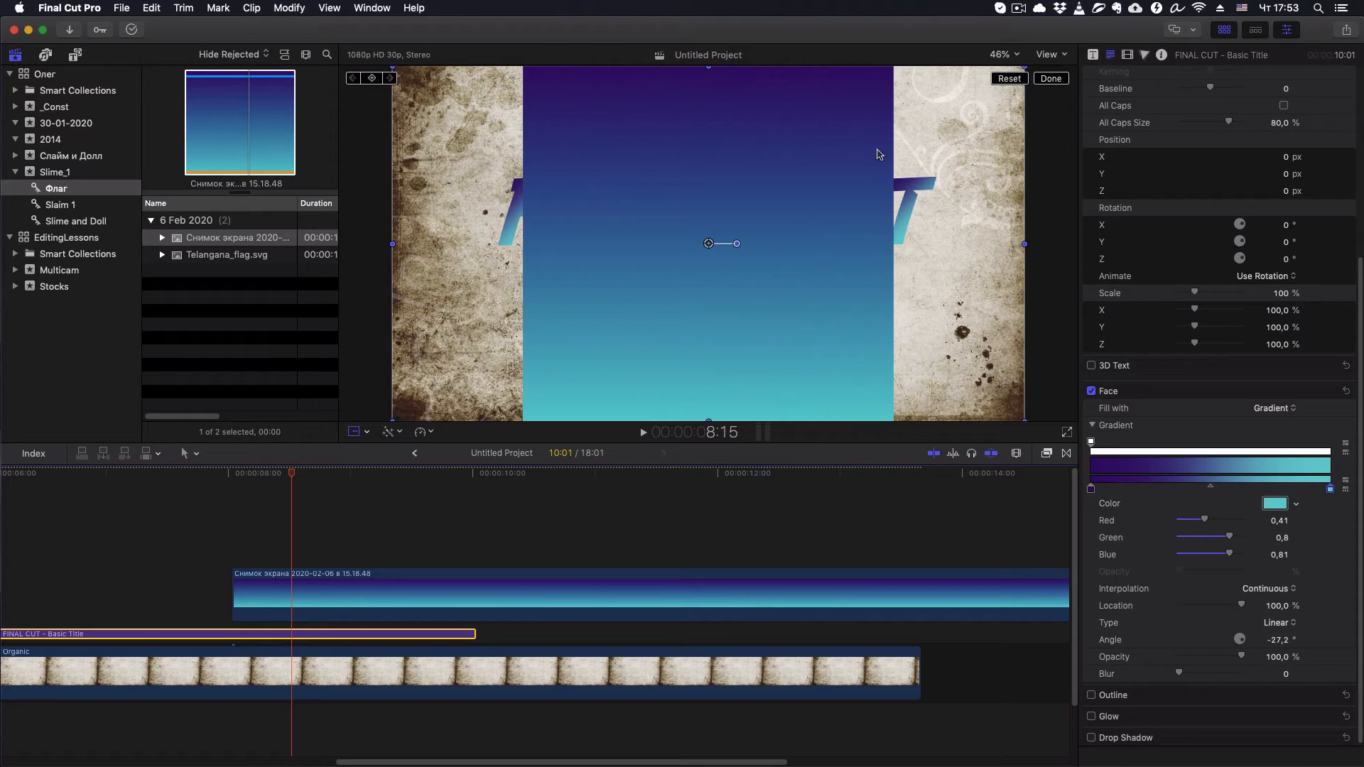
- Delete the gradient screenshot clip from the timeline
left_click(287, 594)
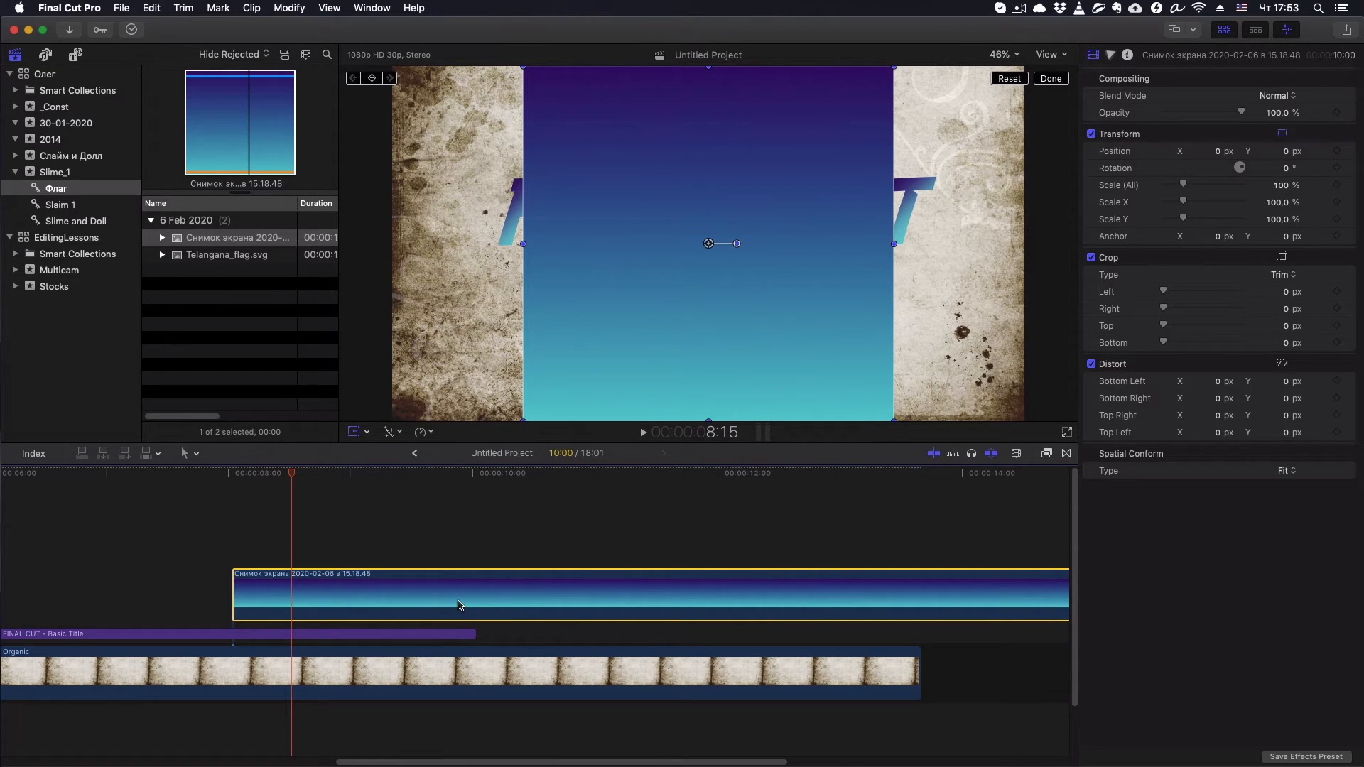
key("BackSpace")
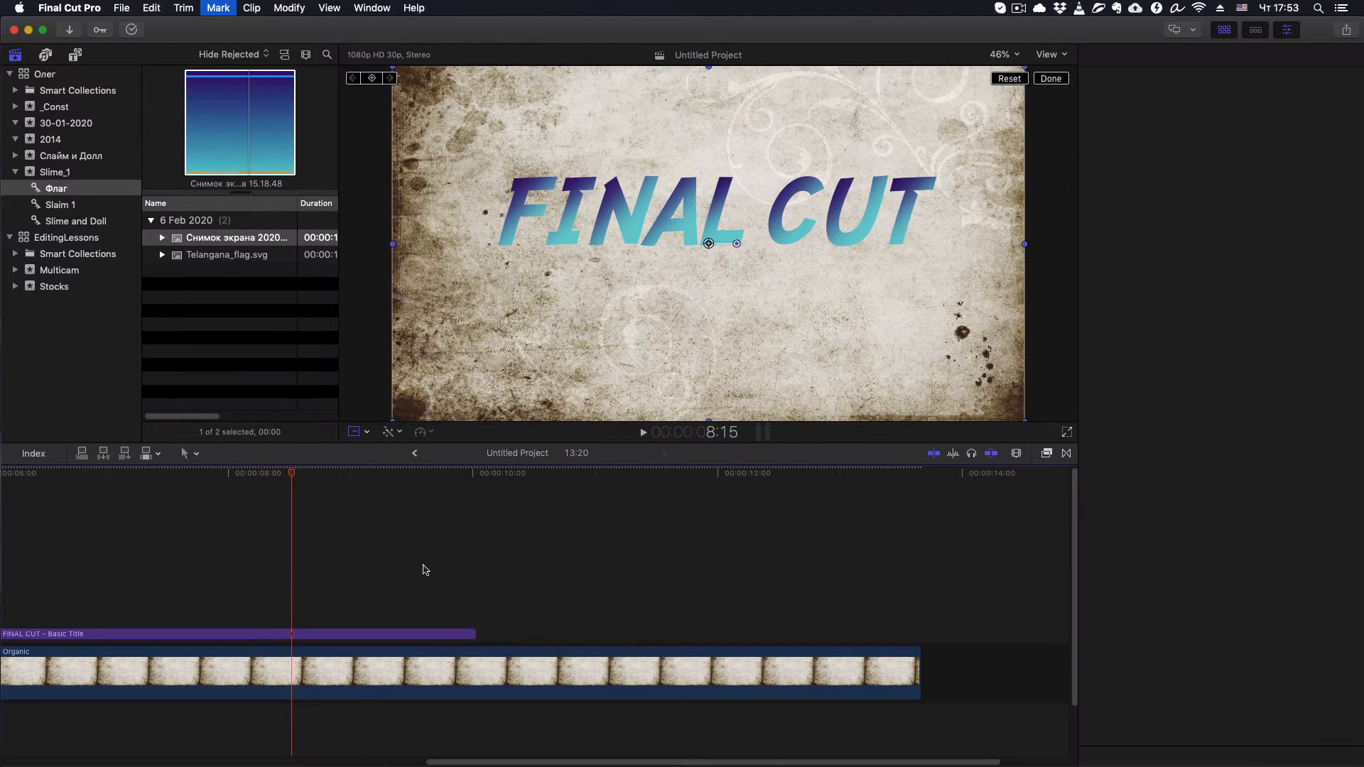
- Select the FINAL CUT title clip and expand its Face settings to show the gradient options
left_click(310, 635)
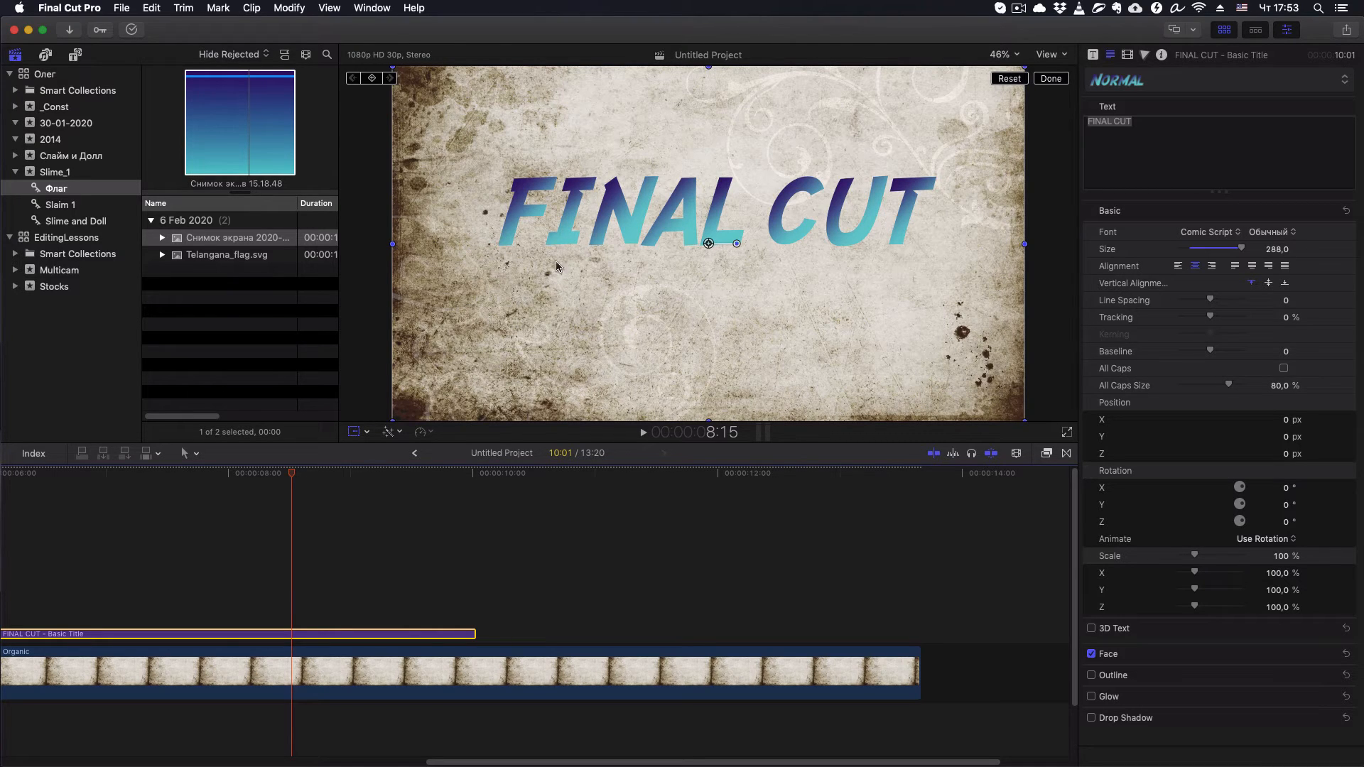
left_click(1323, 653)
scroll(1278, 582, "down", 5)
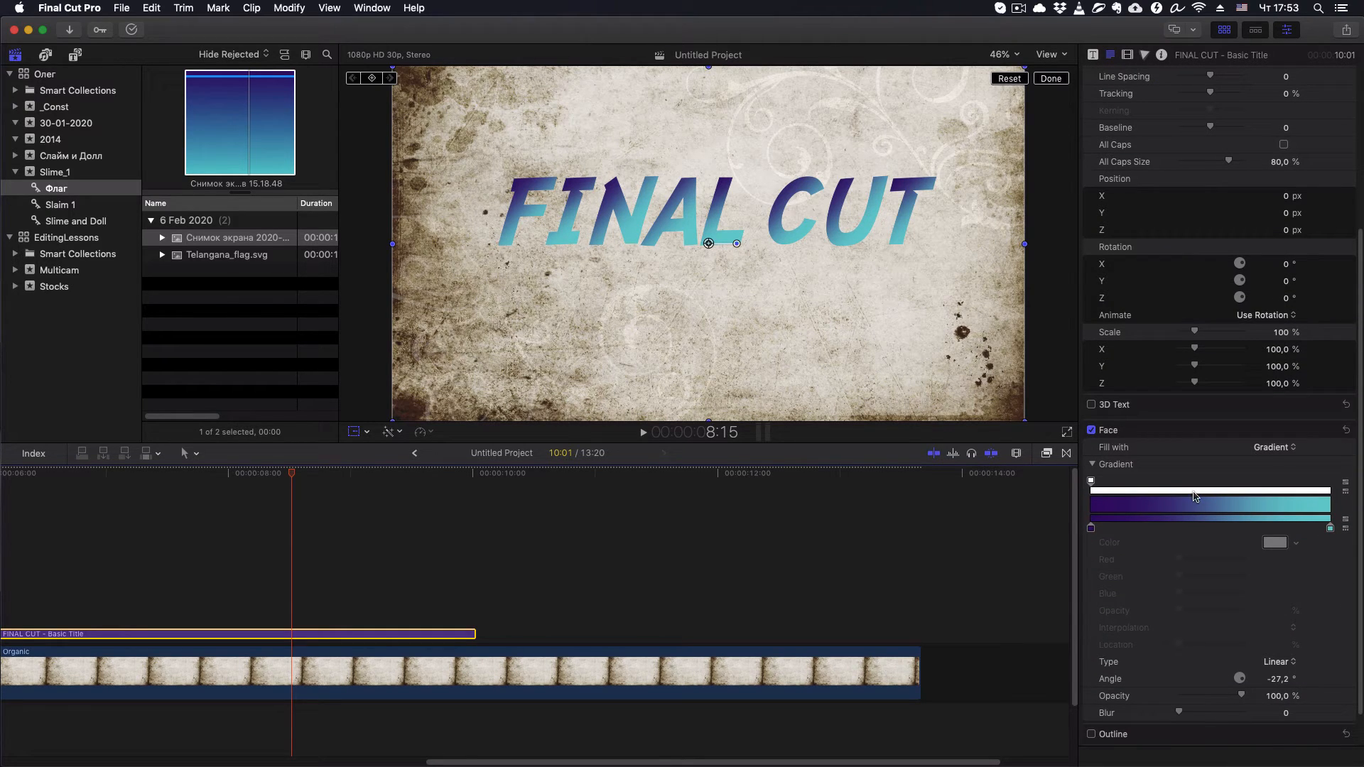
scroll(1289, 593, "down", 1)
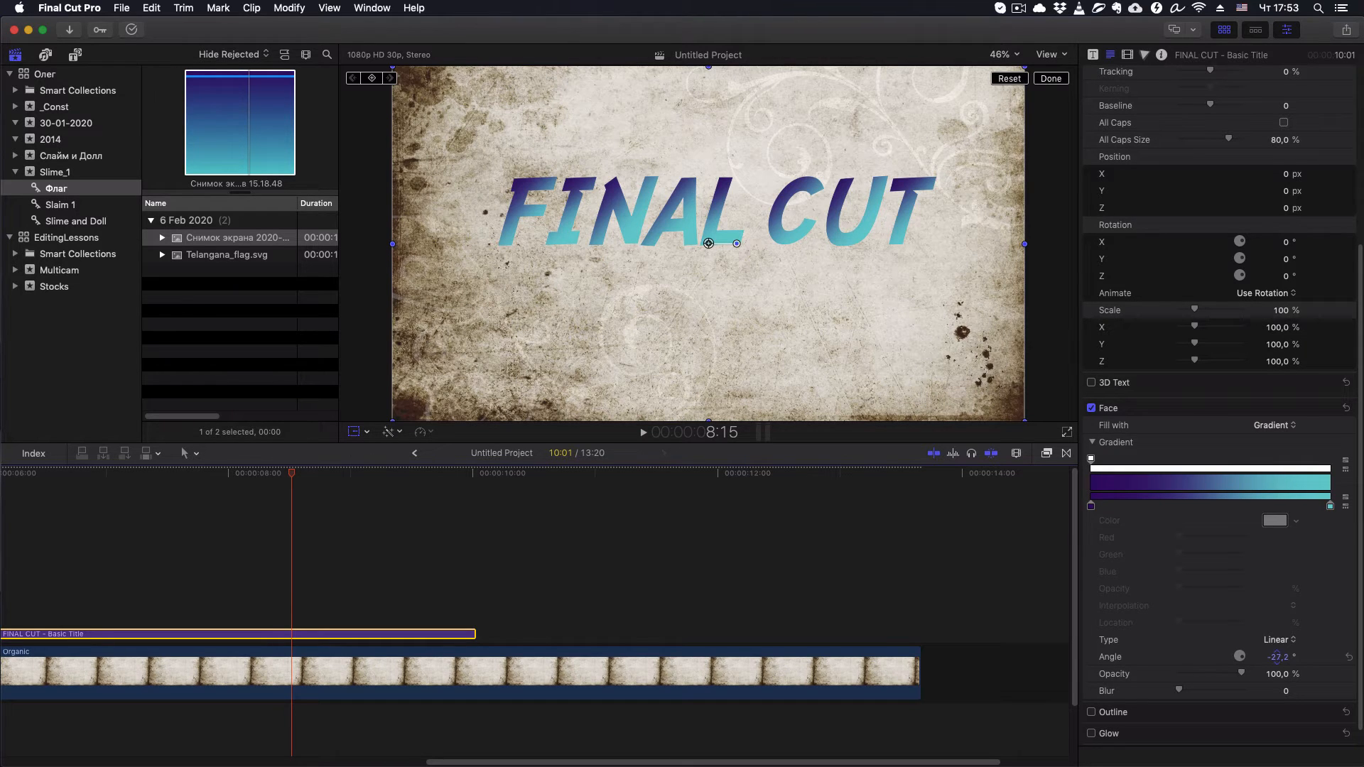
- Rotate the title's face gradient to an angle of about 90°, putting turquoise at the top of the letters
left_click_drag(1276, 657, 1277, 656)
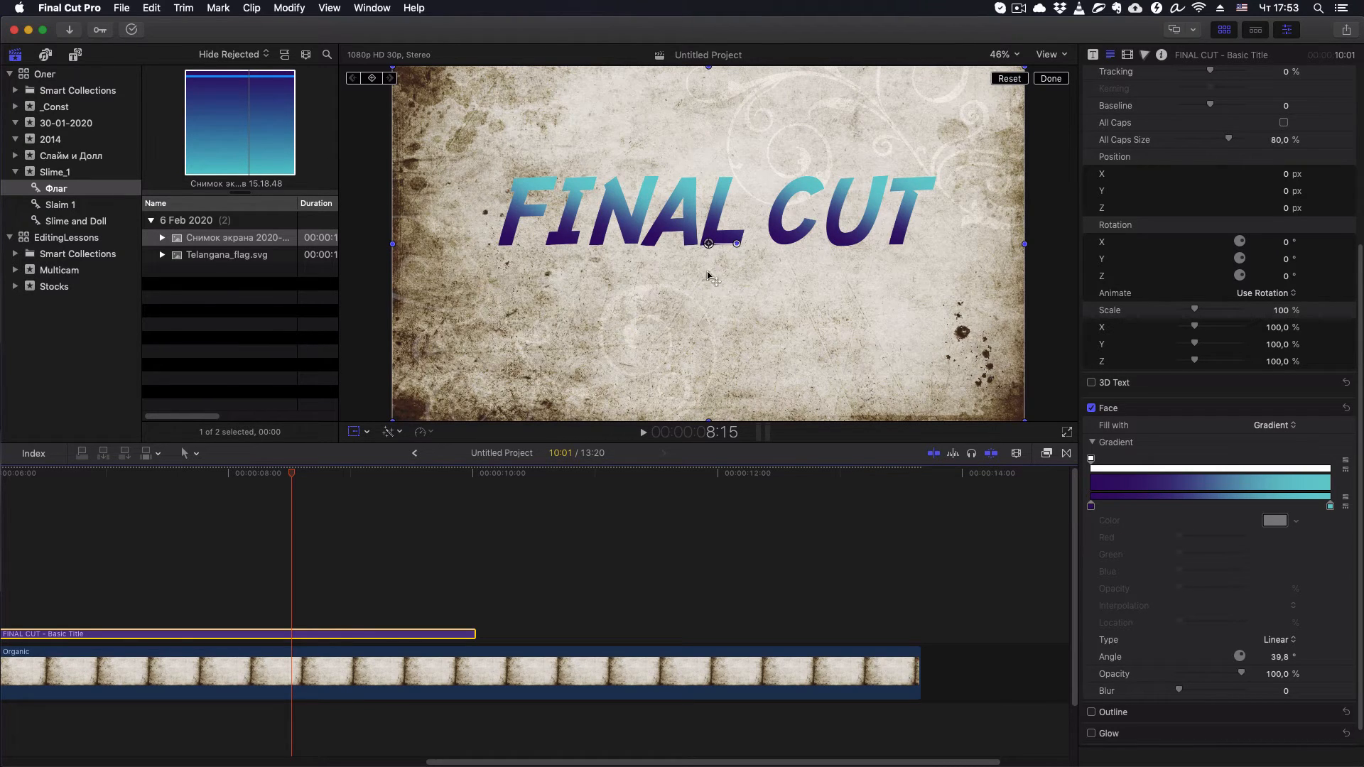
left_click_drag(1281, 658, 1279, 657)
mouse_move(1279, 660)
left_mouse_down()
mouse_move(1329, 662)
mouse_move(1278, 656)
left_mouse_up()
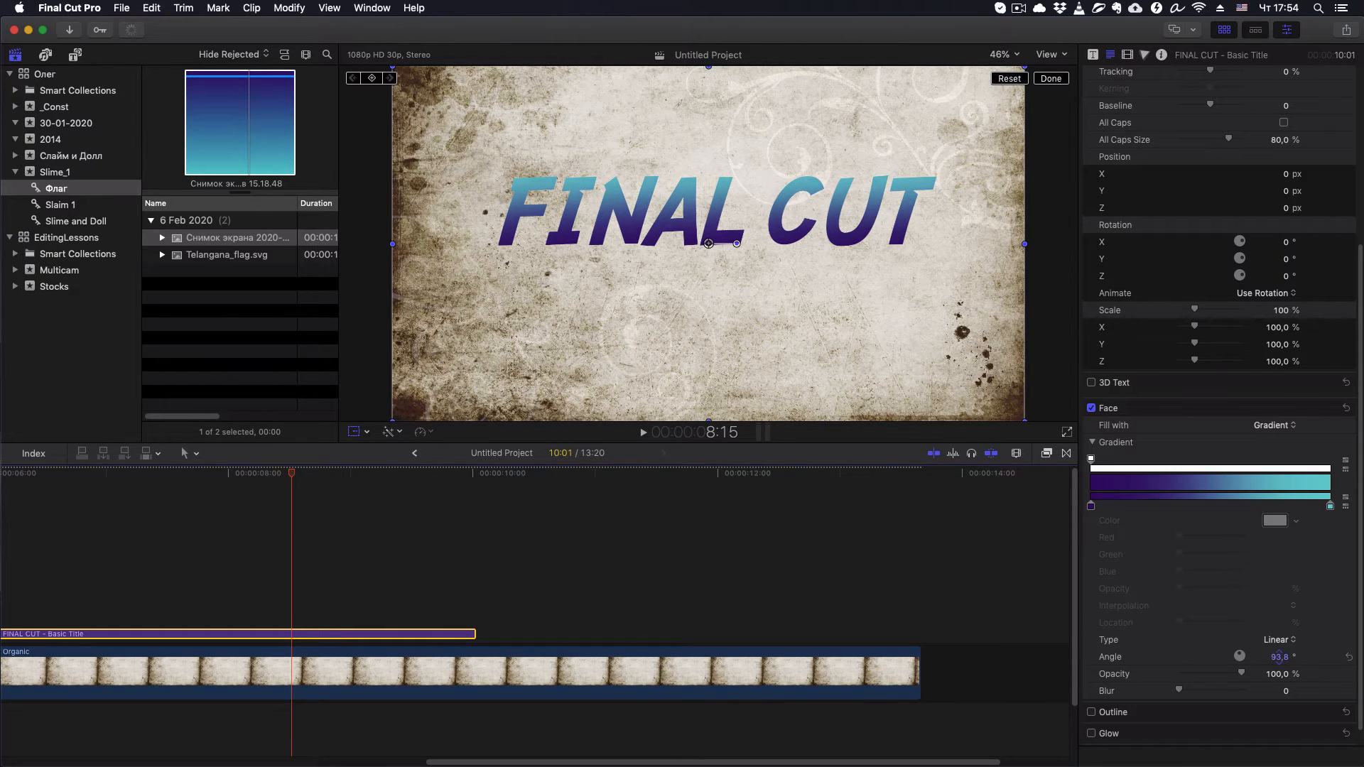
left_click(1277, 657)
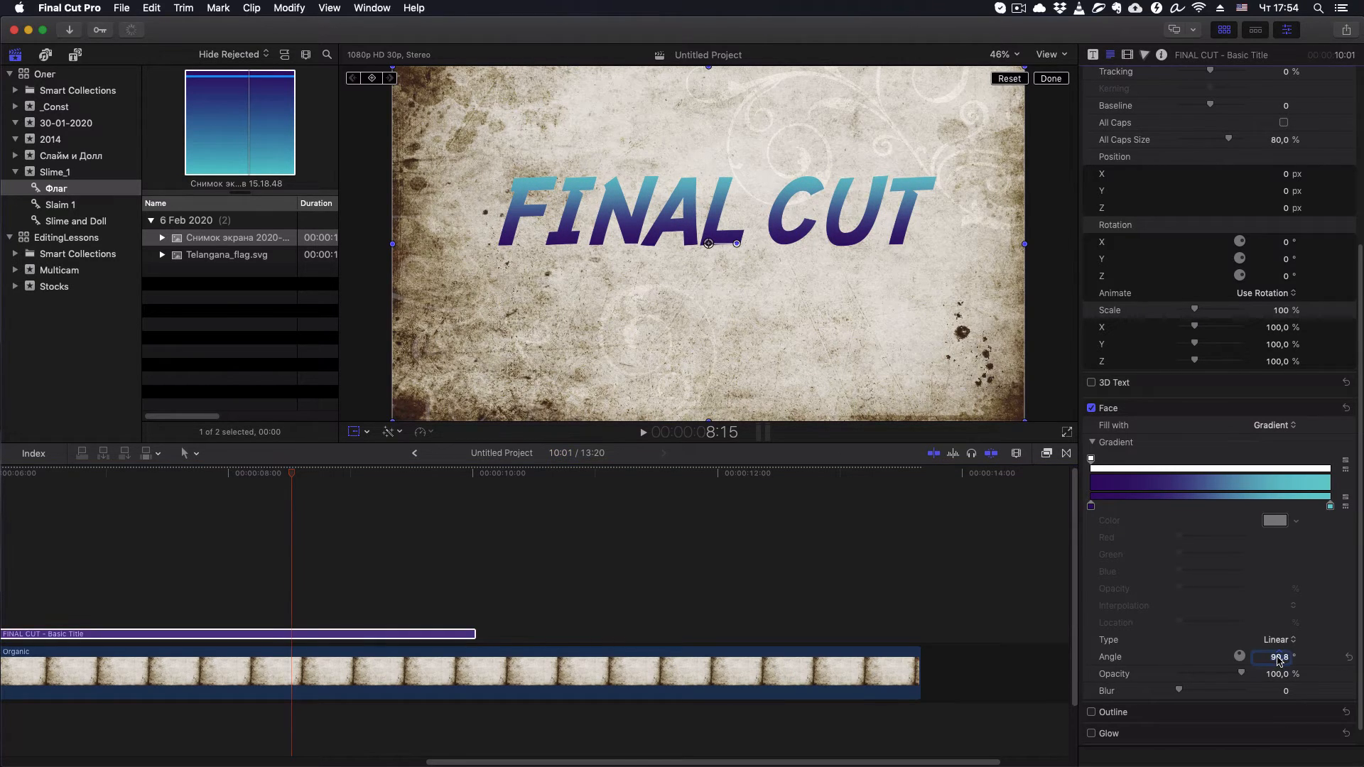
key("BackSpace")
key("BackSpace")
- Try the Radial type for the face gradient and turn its angle to -1703.2°
left_click(1294, 642)
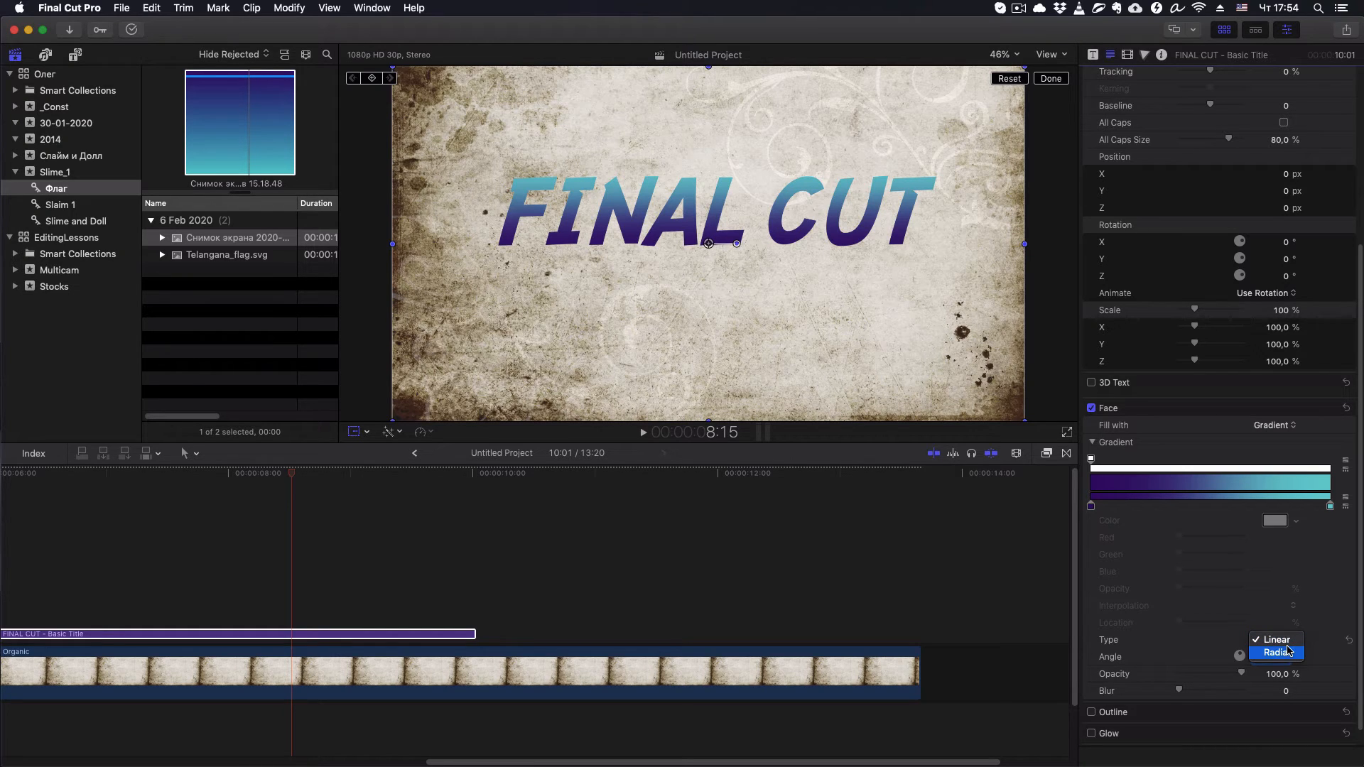
left_click(1279, 653)
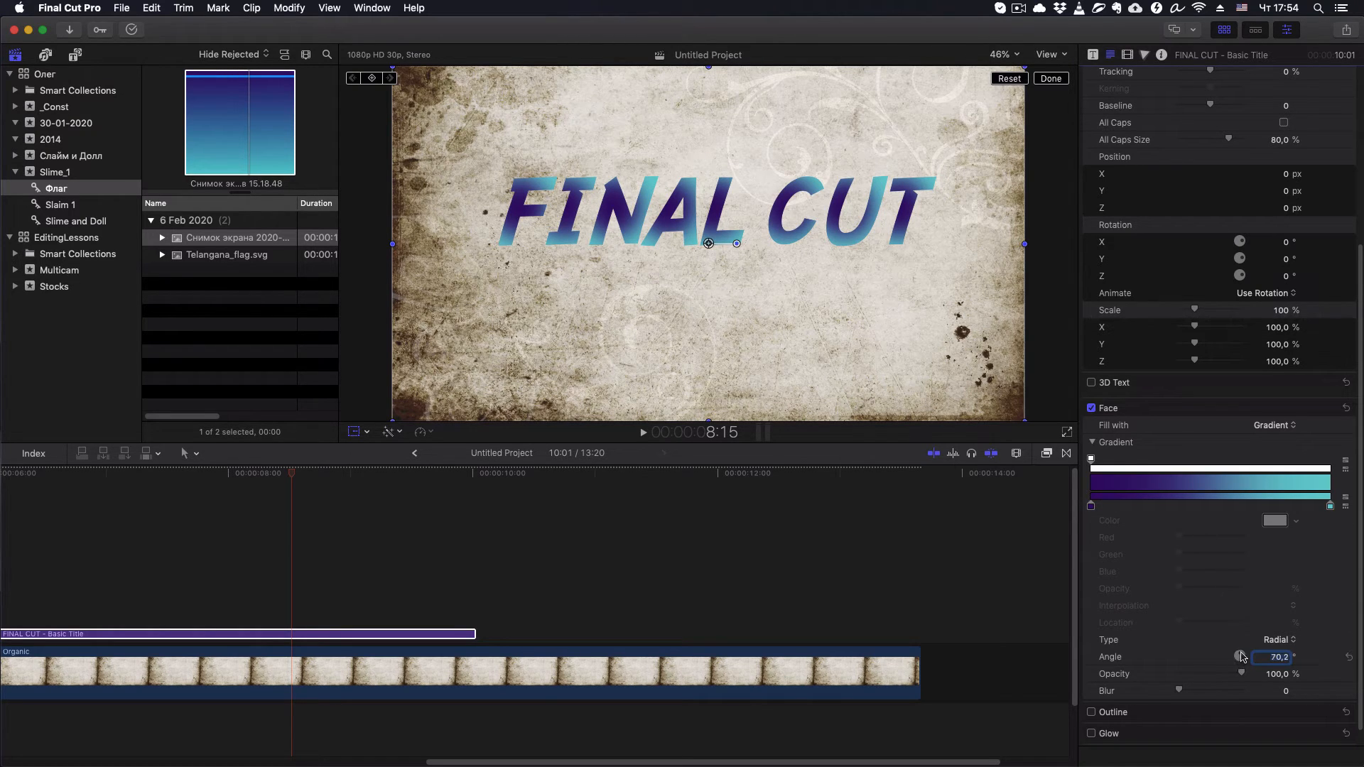
mouse_move(1242, 656)
left_mouse_down()
mouse_move(1245, 671)
mouse_move(1247, 655)
mouse_move(1233, 663)
left_mouse_up()
mouse_move(1240, 652)
left_mouse_down()
mouse_move(1243, 664)
mouse_move(1235, 652)
left_mouse_up()
- Set the face gradient's type back to Linear and reset its angle to the default -90°
left_click(1293, 641)
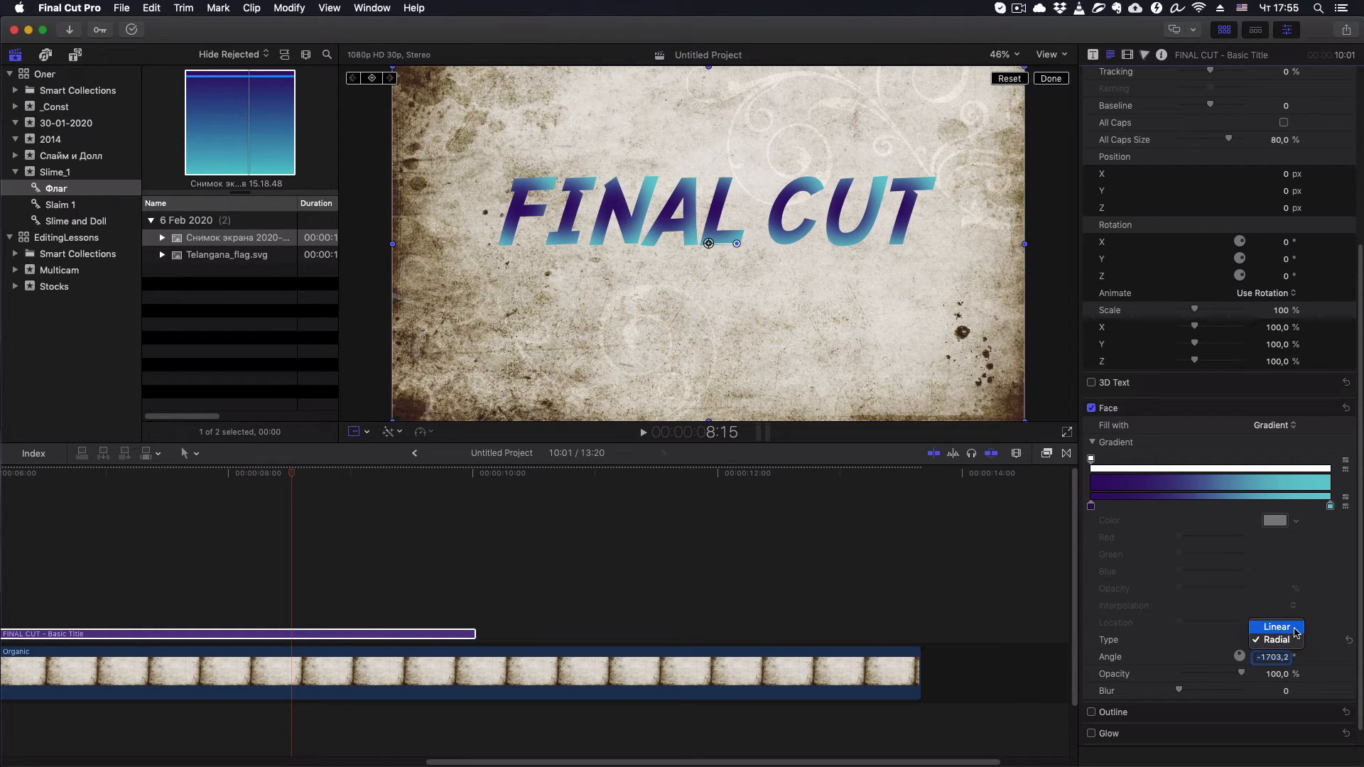
left_click(1295, 628)
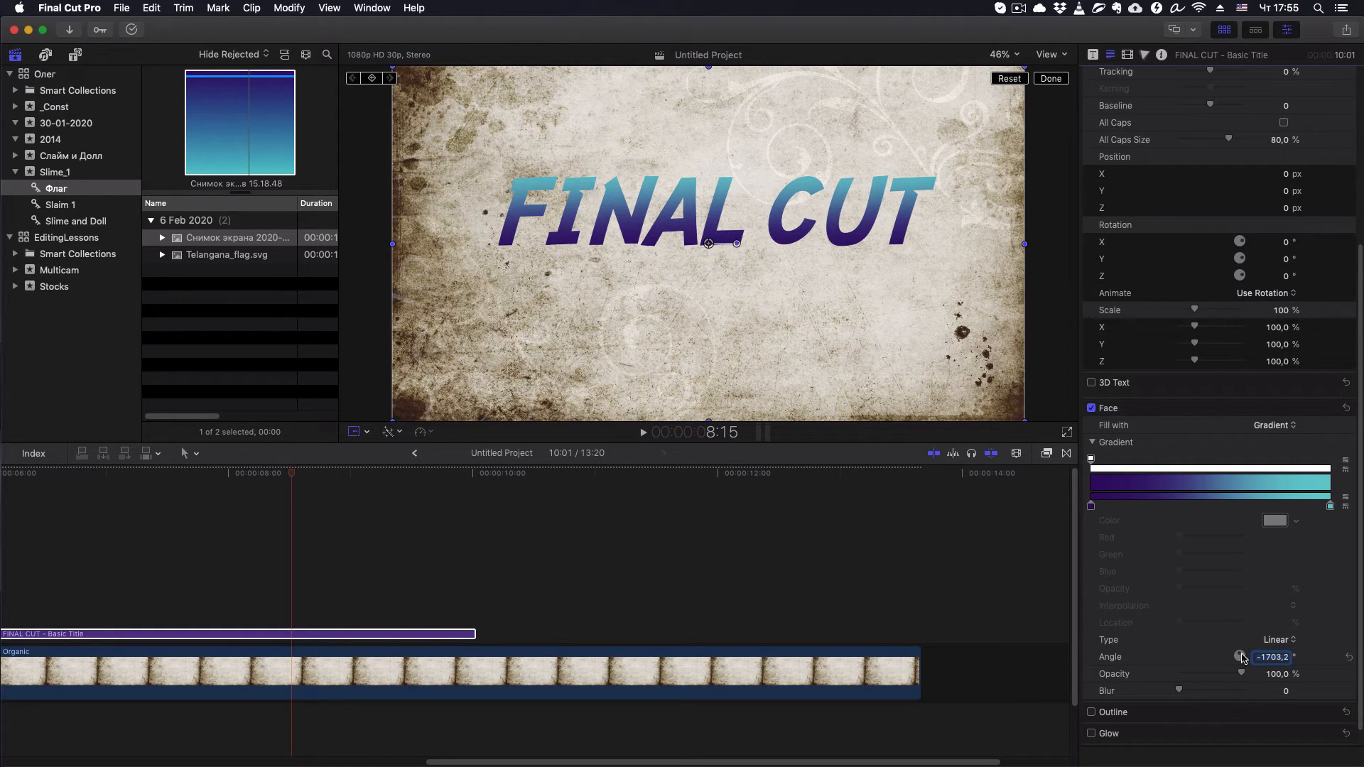
left_click_drag(1243, 658, 1303, 673)
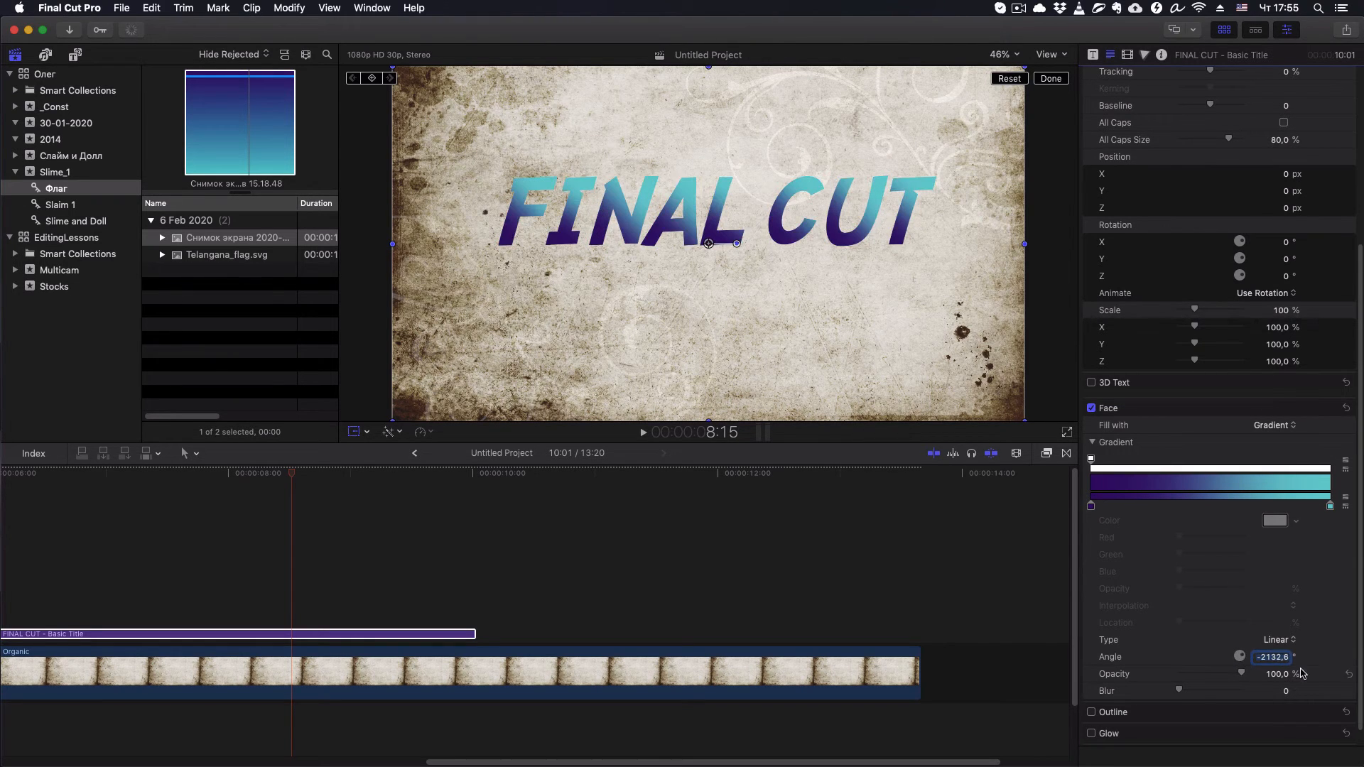
left_click(1350, 659)
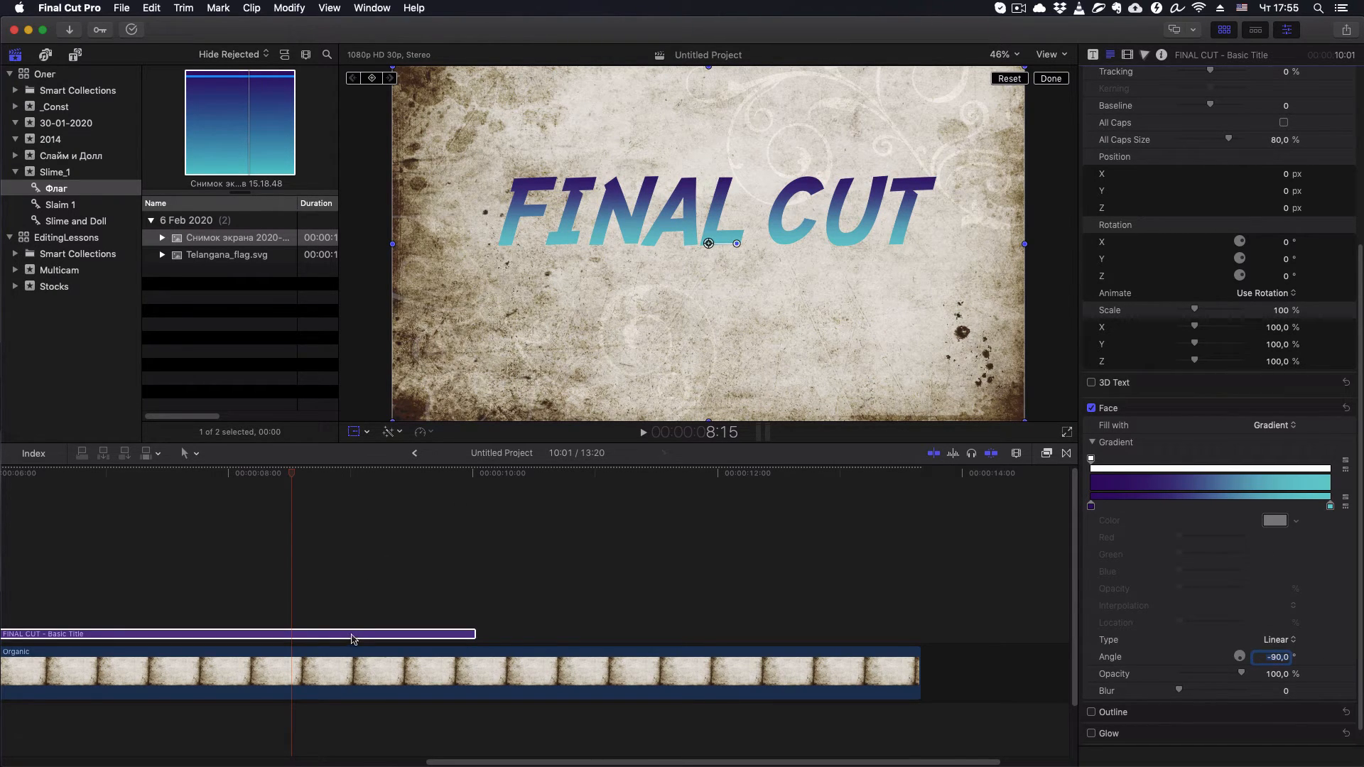
- Place Telangana_flag.svg from the Флаг collection above the title clip at about 8:19
left_click(388, 544)
left_click(431, 474)
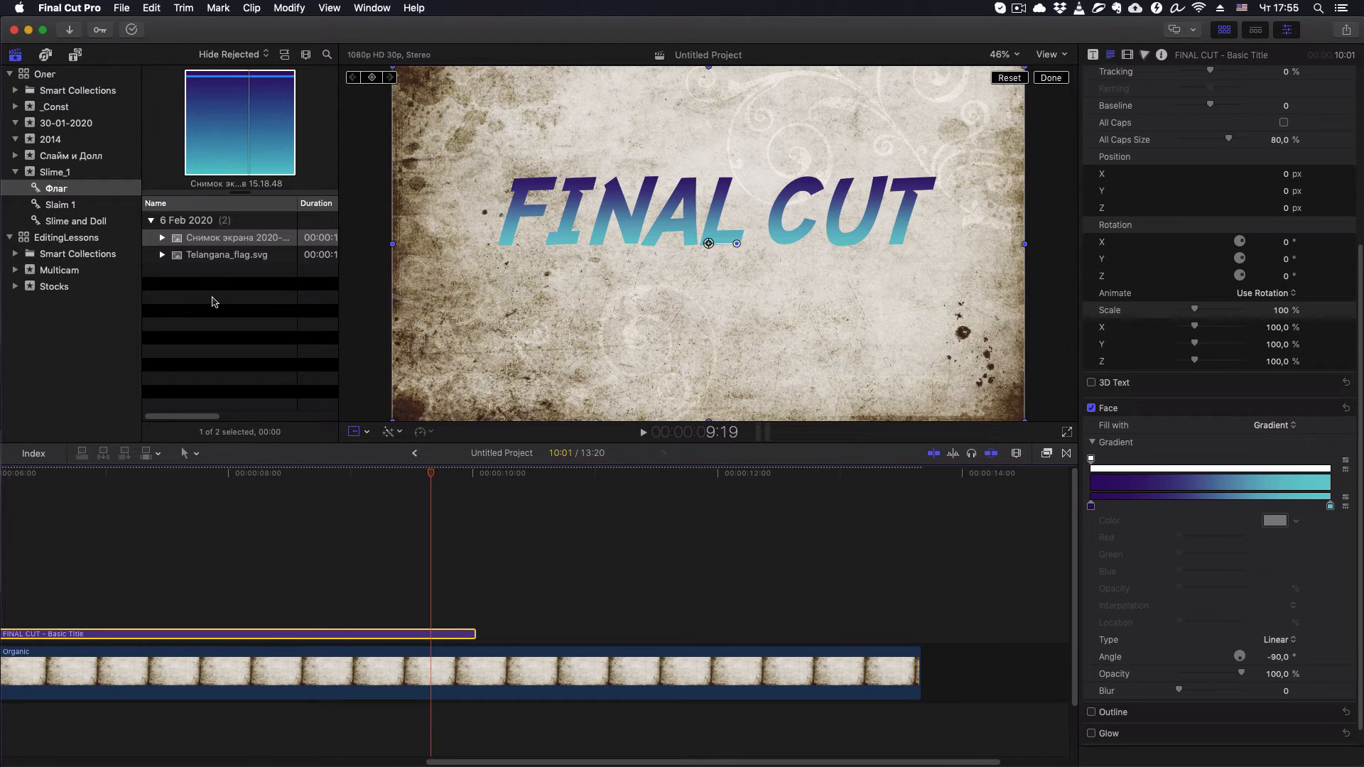
left_click(178, 255)
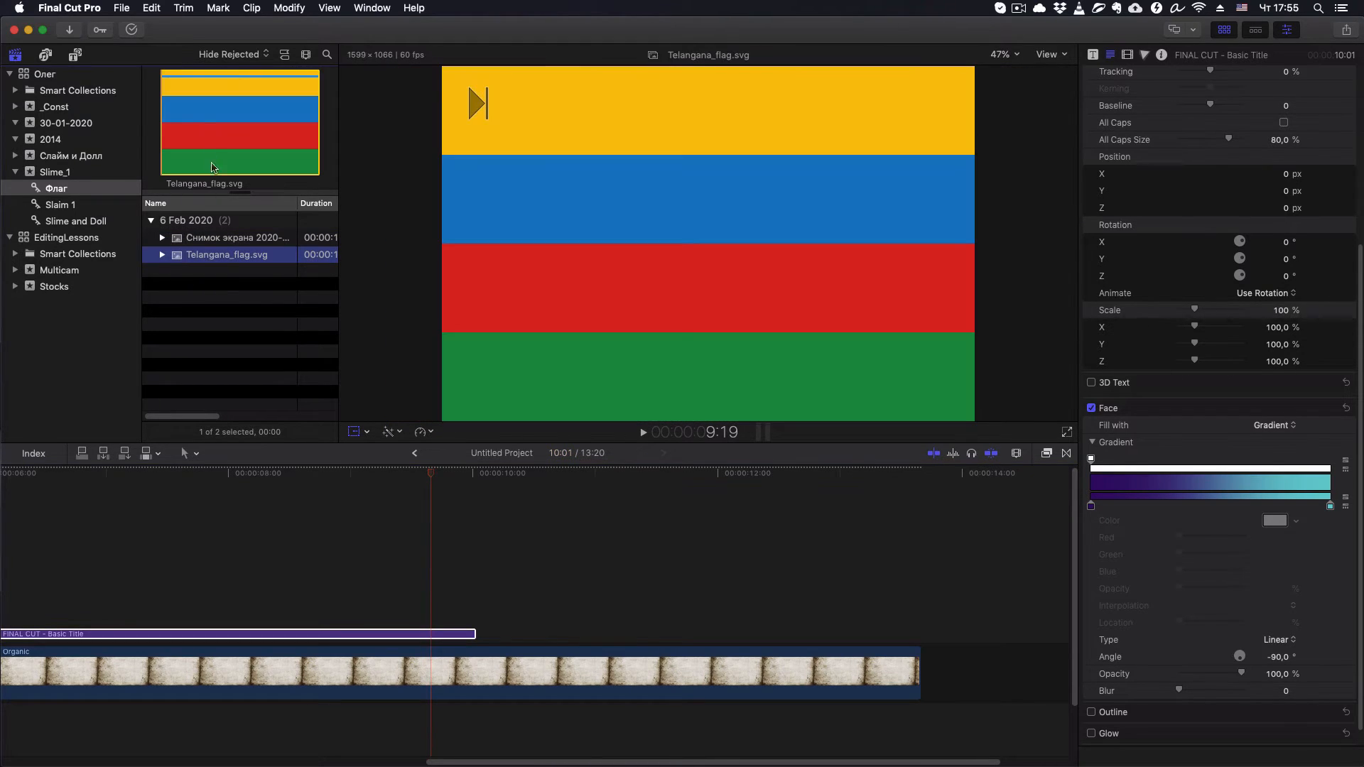
left_click(204, 128)
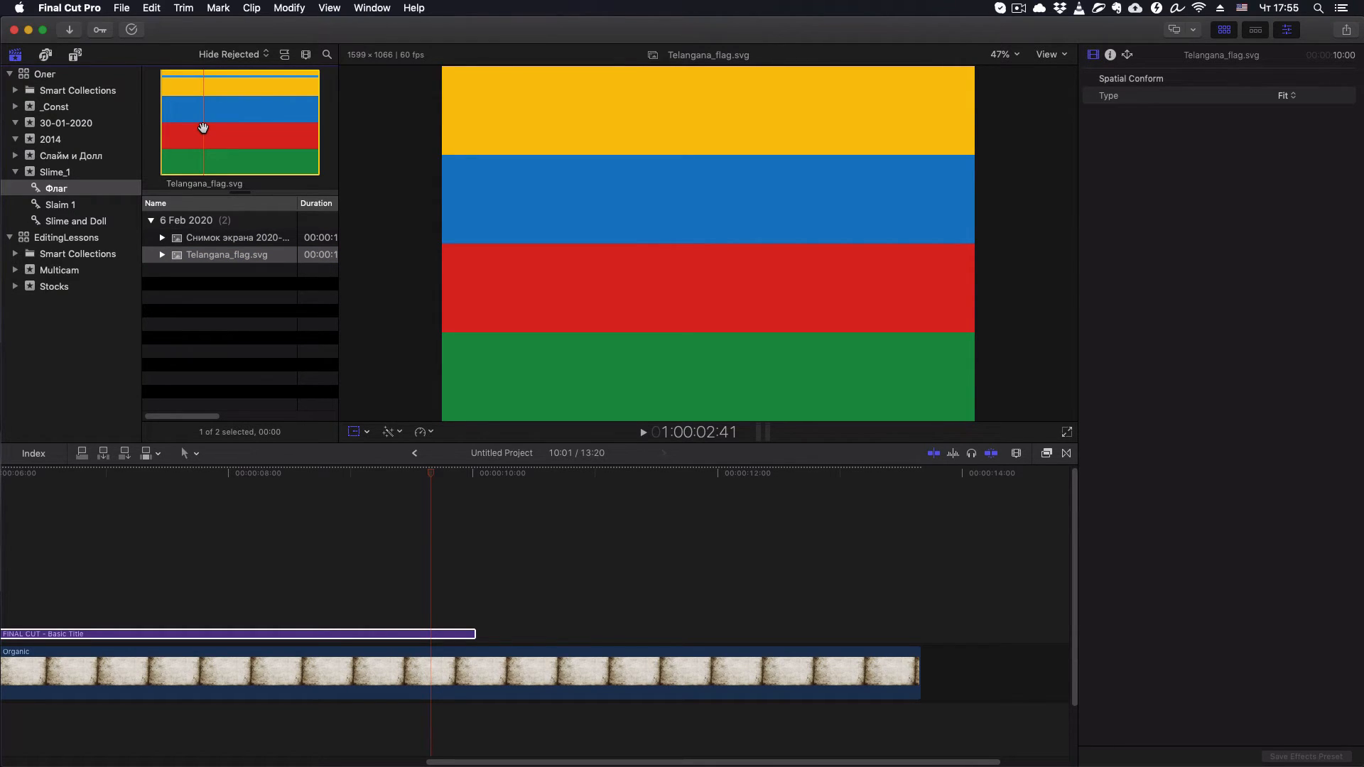
left_click(178, 259)
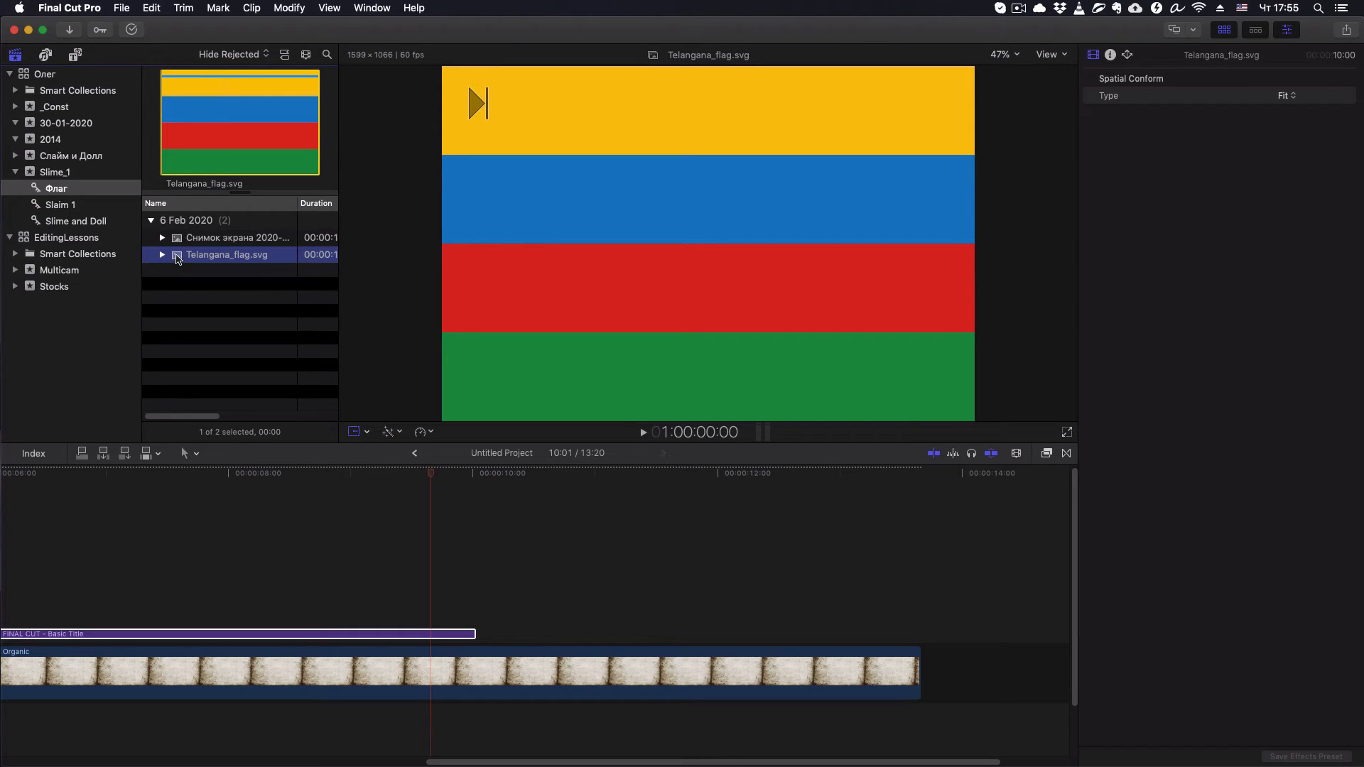
left_click_drag(177, 258, 312, 538)
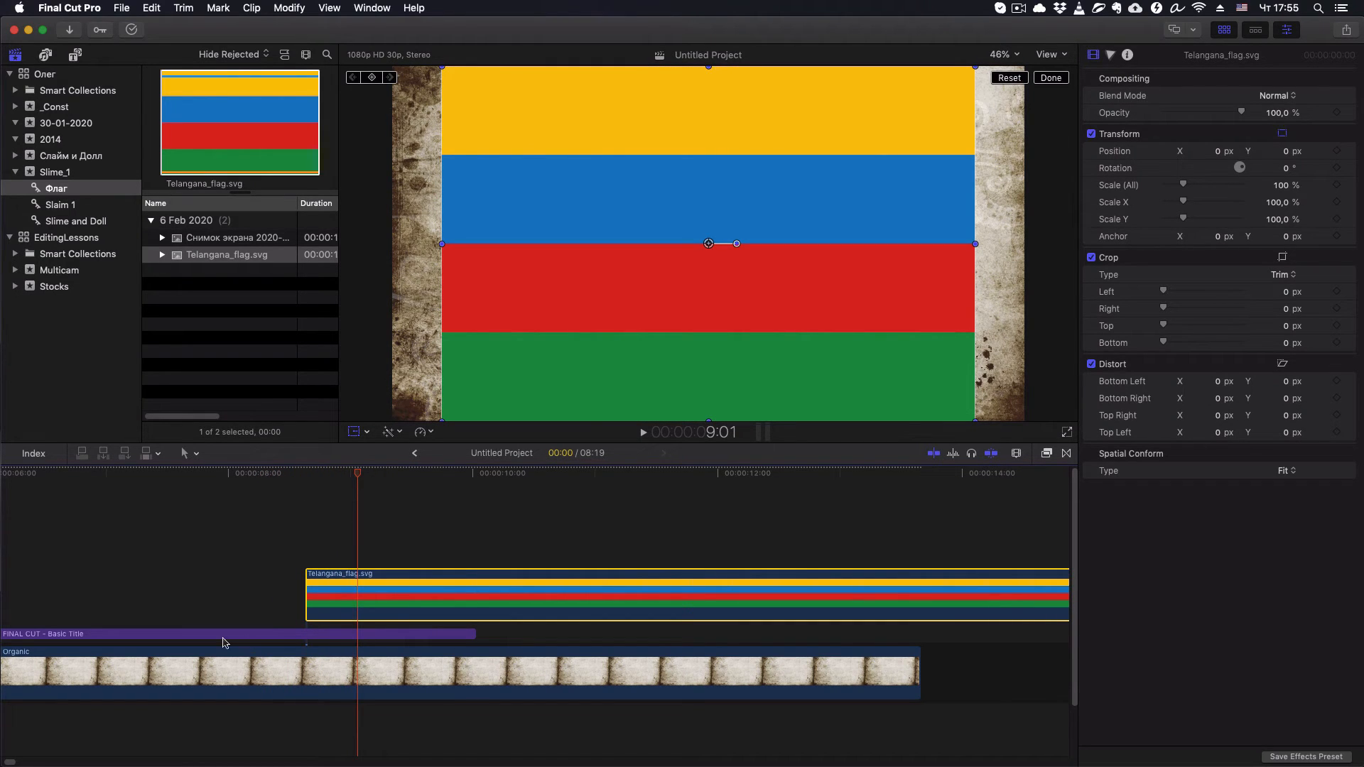
- With the playhead at 9:01, sample the flag's yellow as the title gradient's start color (red 0.97, green 0.77, blue 0)
left_click(357, 638)
double_click(360, 634)
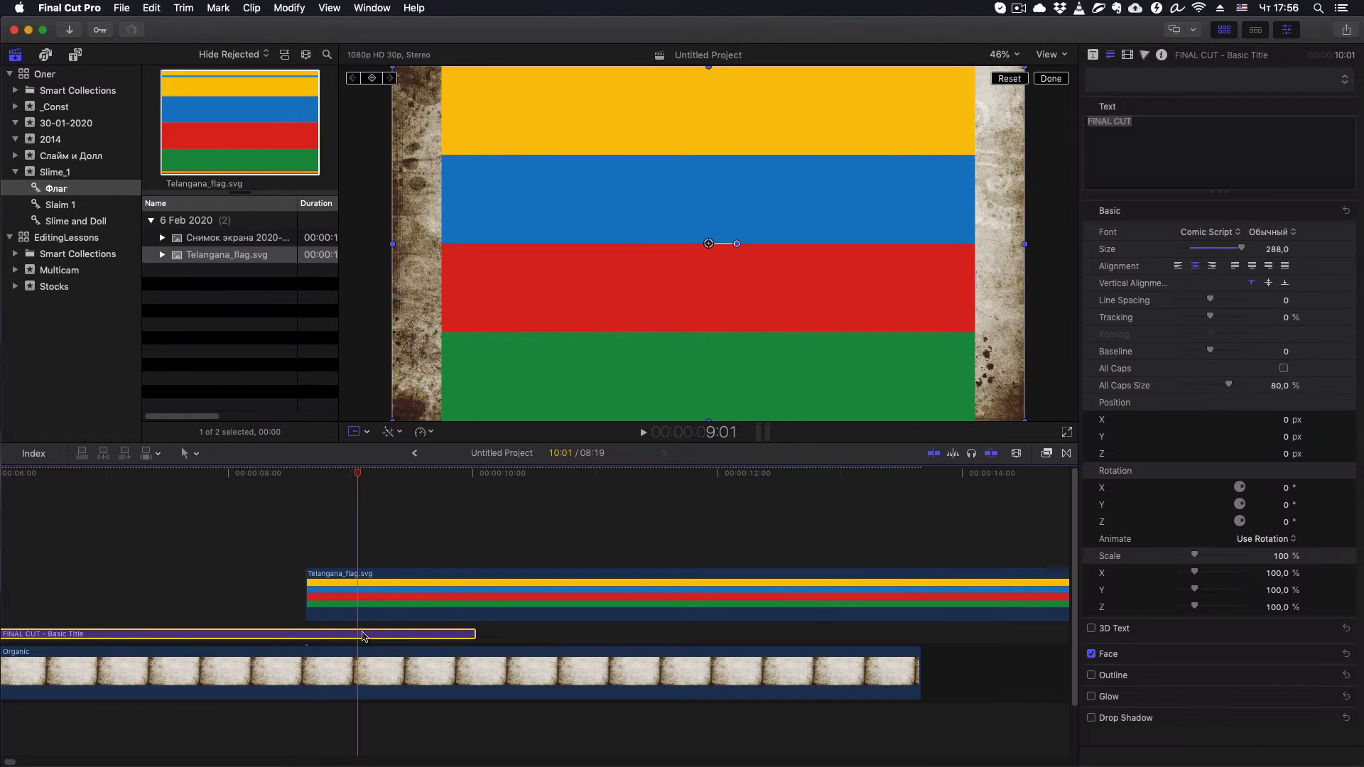
left_click(1329, 654)
scroll(1305, 634, "down", 2)
scroll(1304, 634, "down", 2)
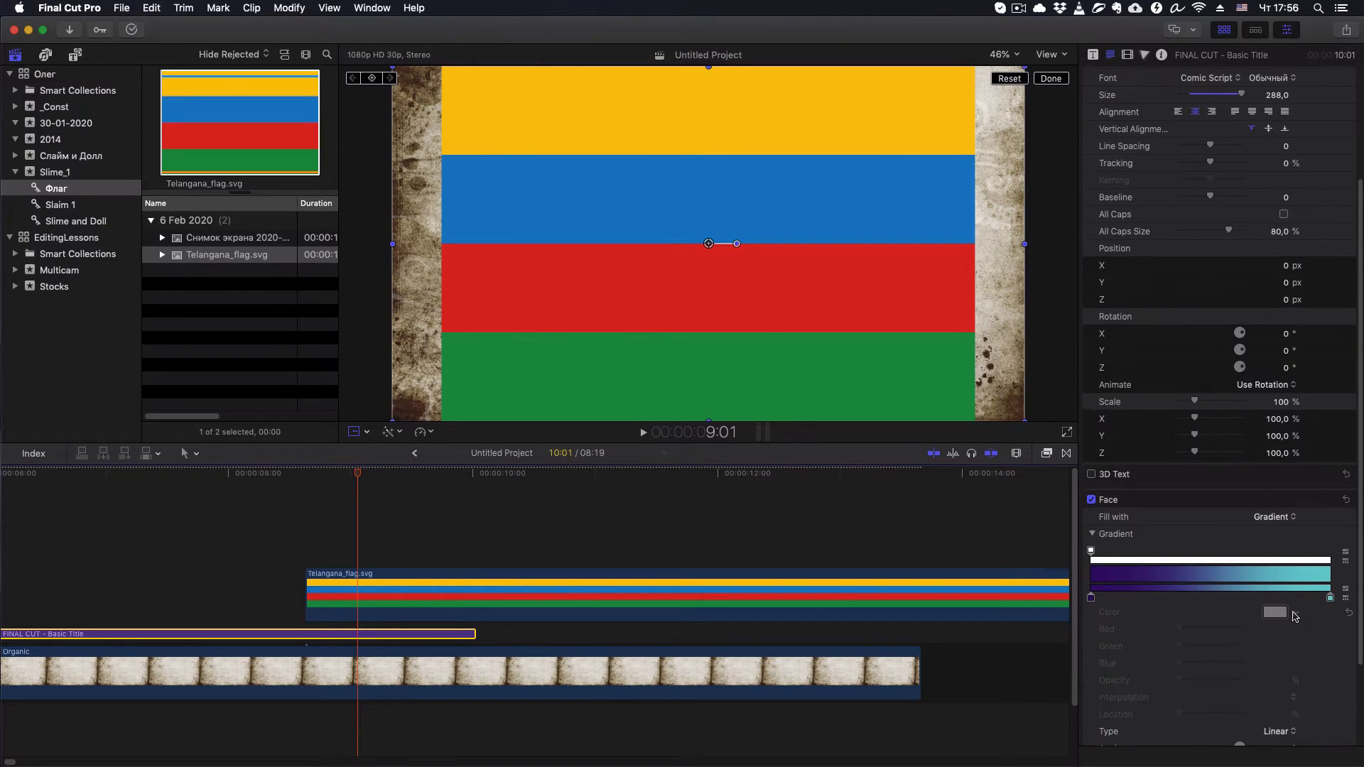
scroll(1294, 617, "down", 3)
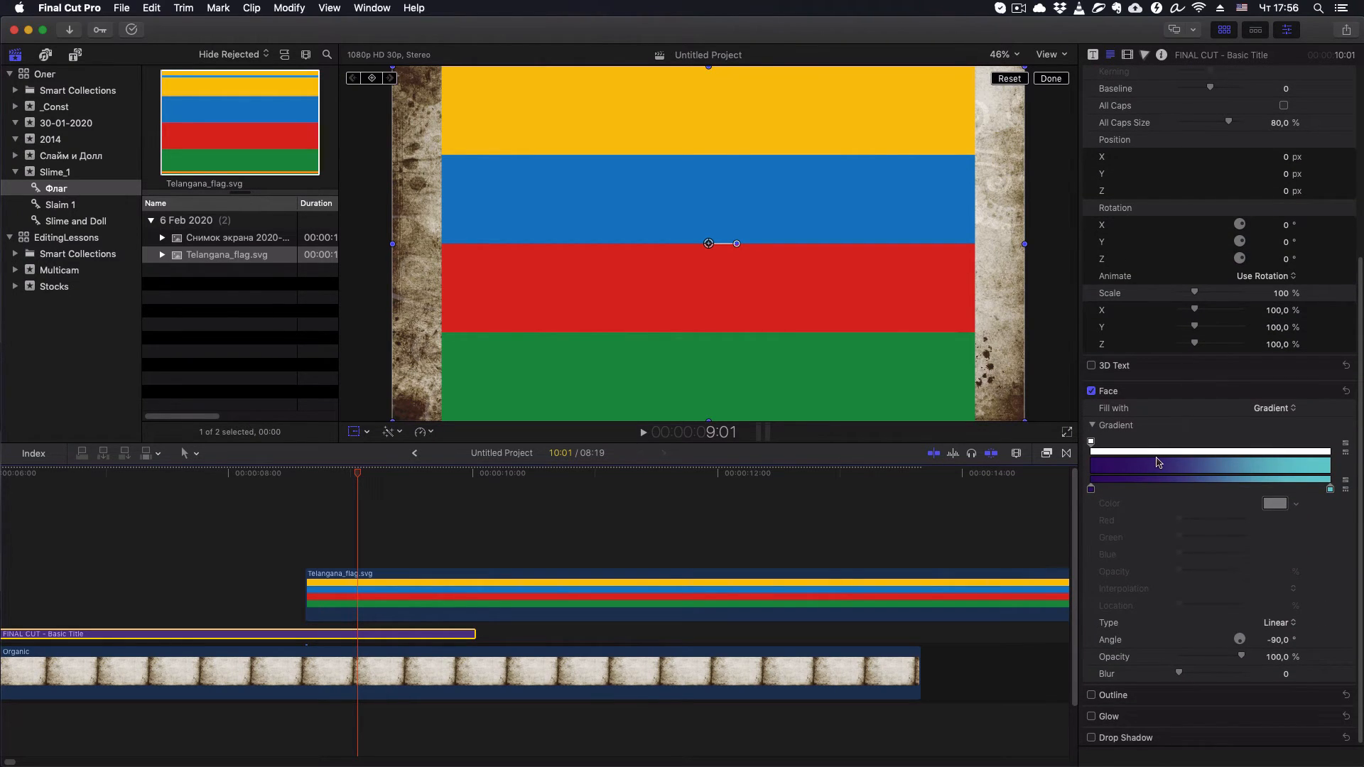
left_click(1091, 488)
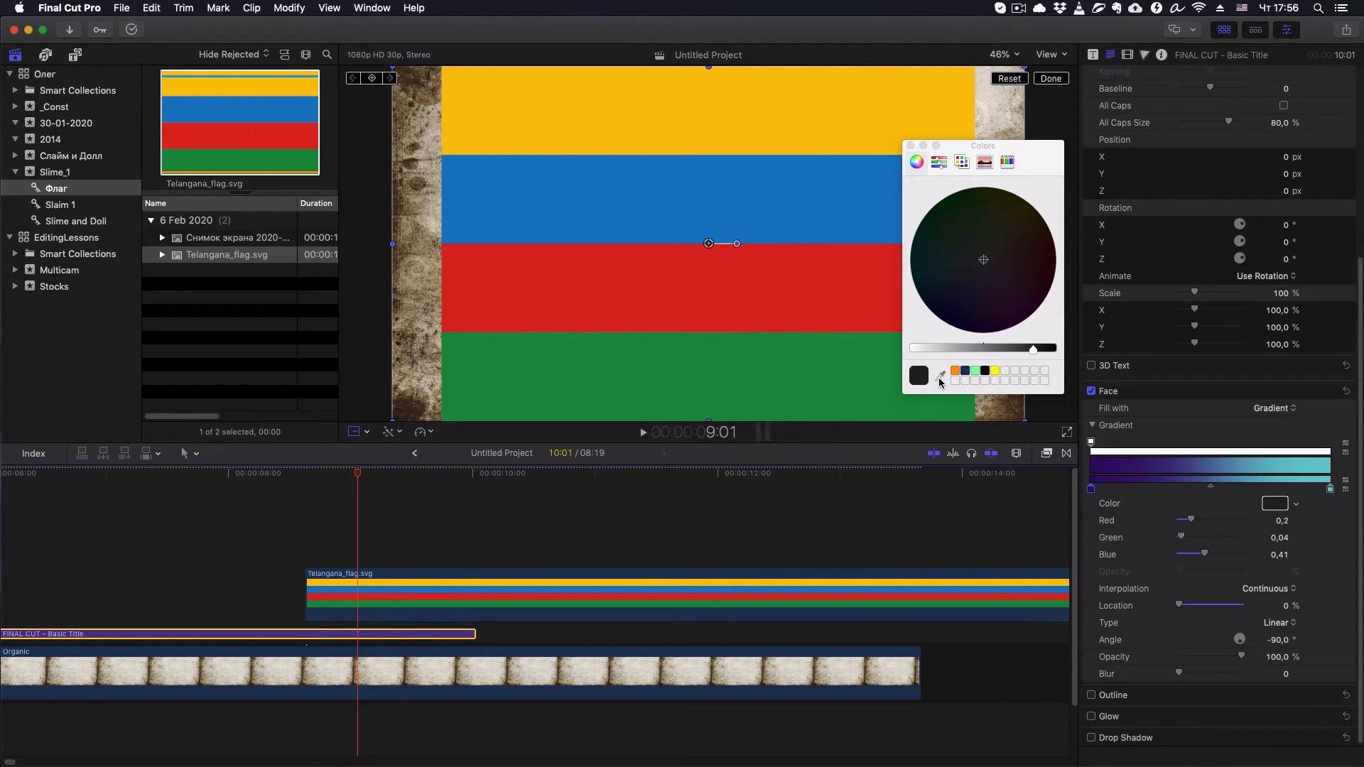
left_click(939, 377)
left_click(823, 109)
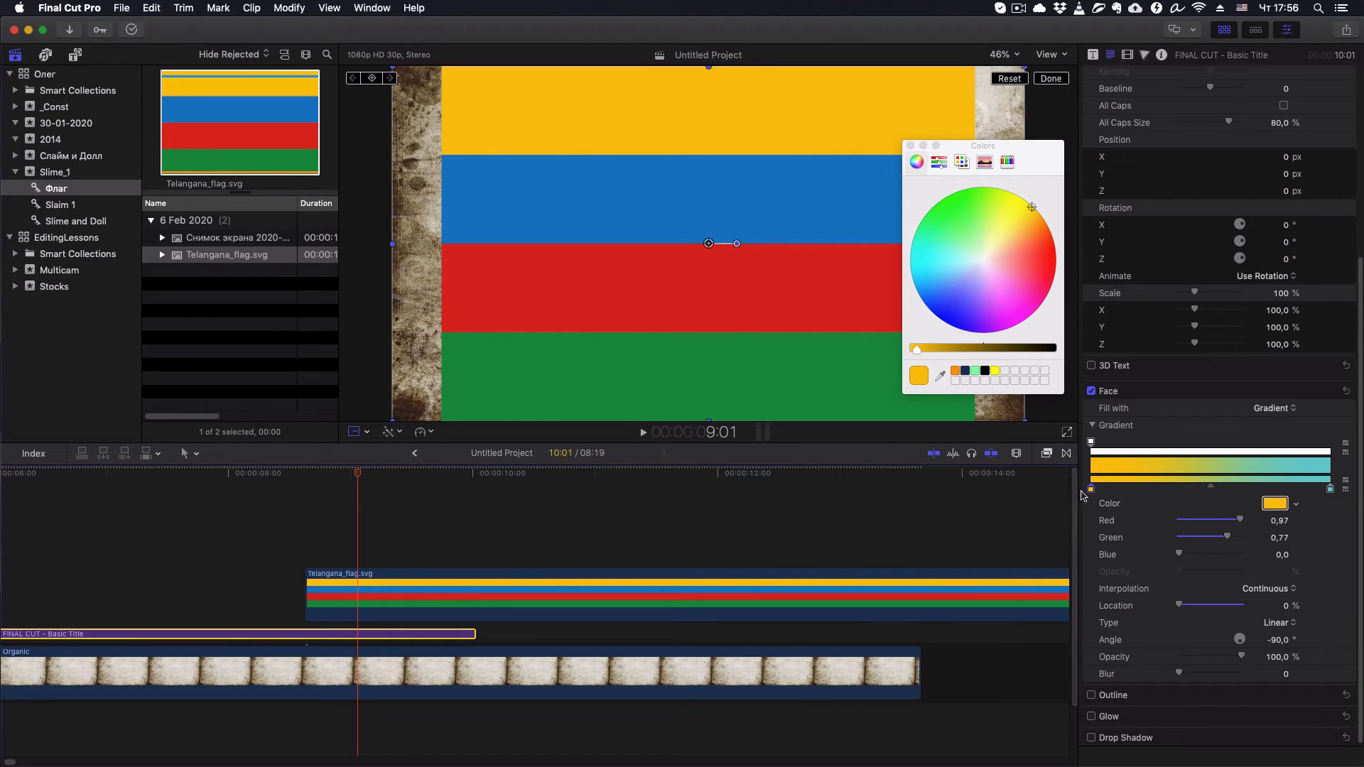
left_click(911, 146)
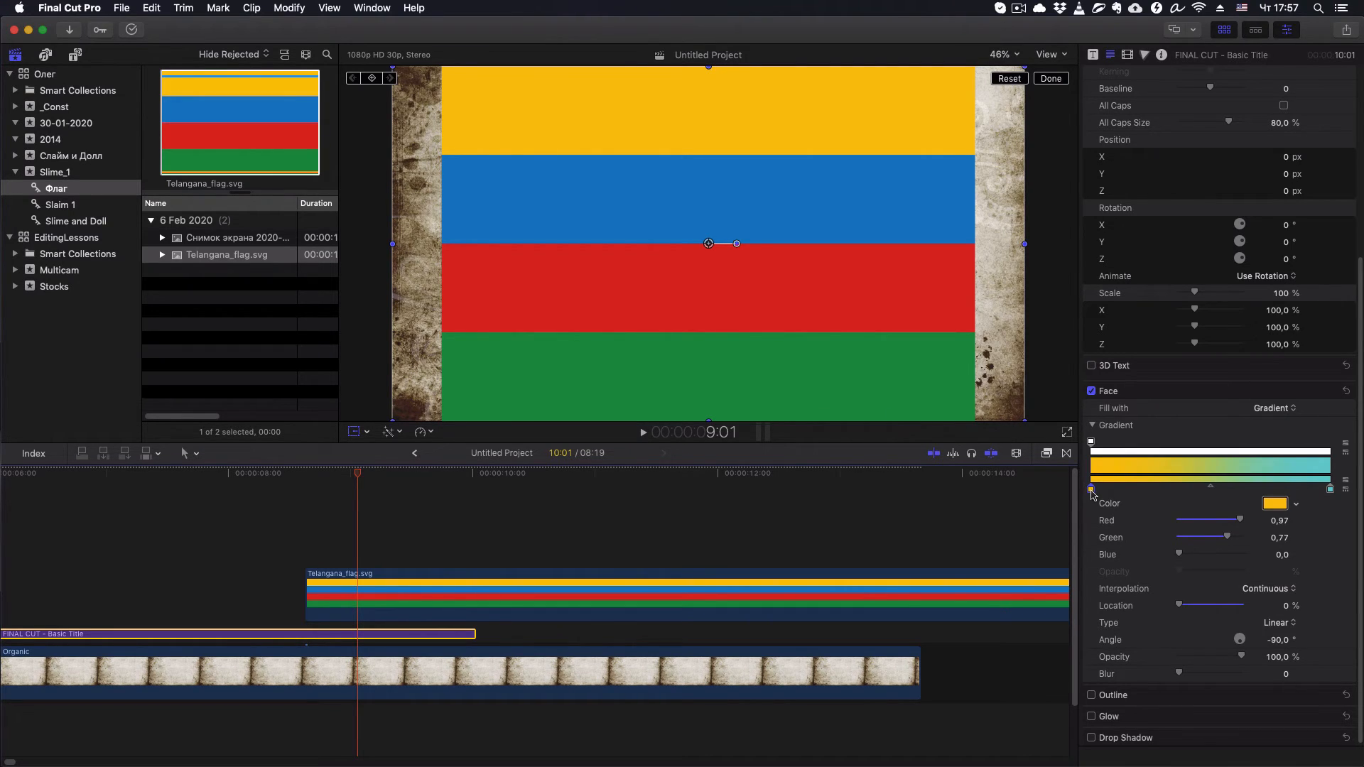
- Move the gradient's yellow color stop to a location of about 25%
left_click_drag(1092, 490, 1139, 495)
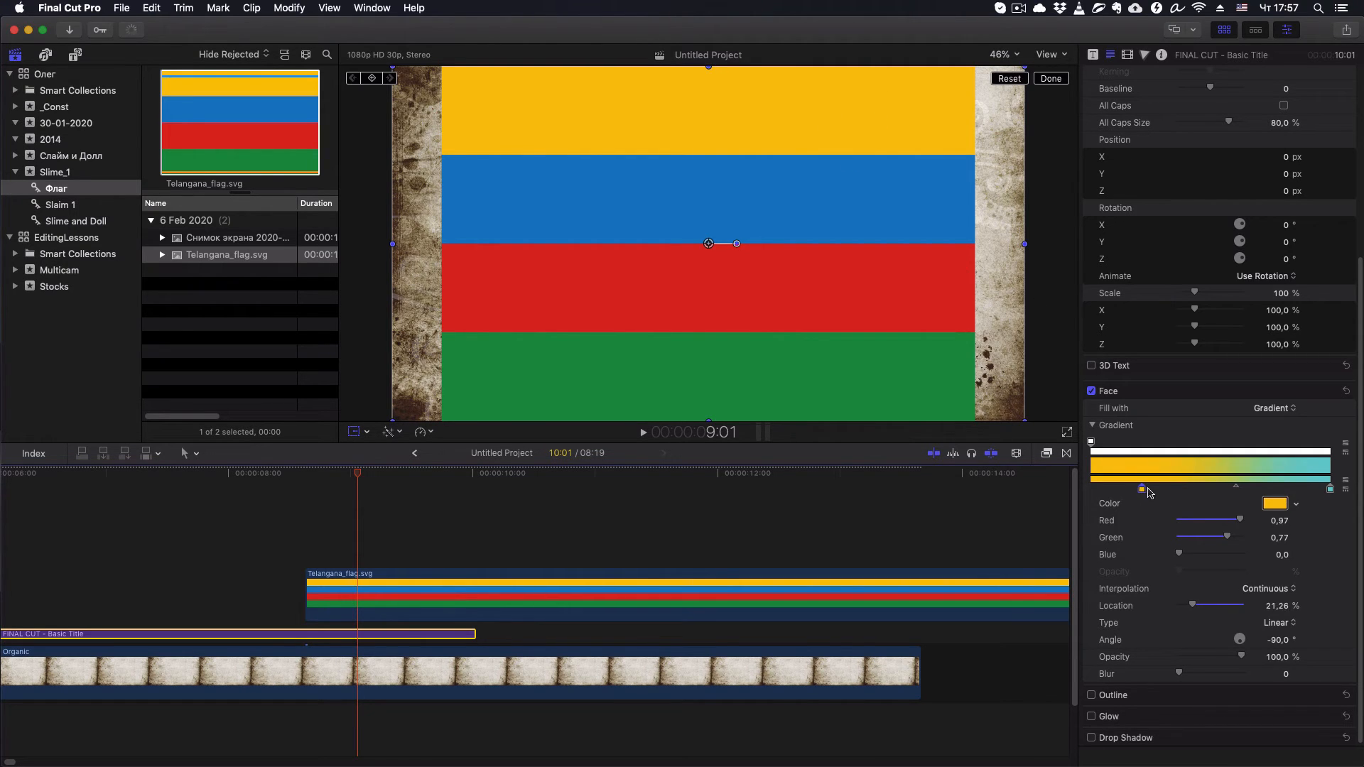
left_click_drag(1138, 490, 1148, 491)
left_click_drag(1147, 490, 1152, 495)
left_click(1281, 612)
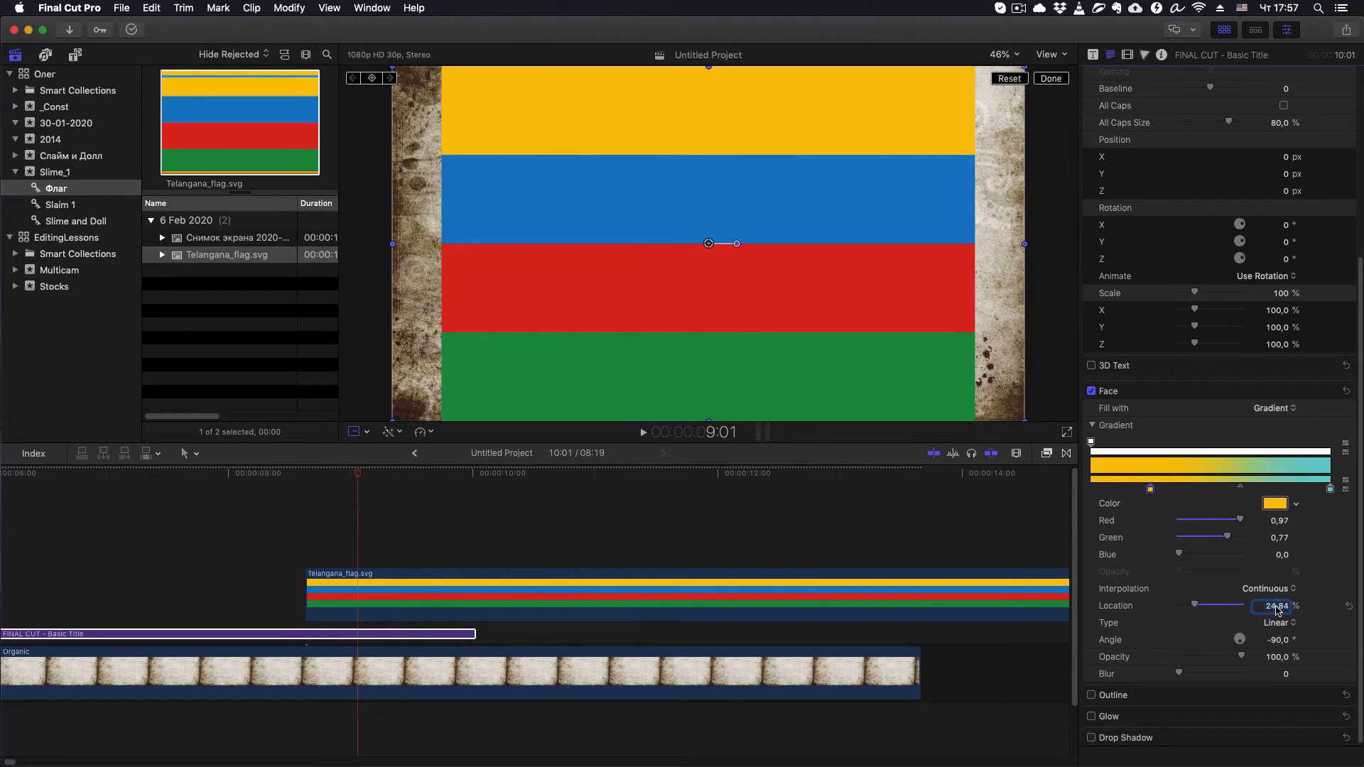
type("25,0")
- Add a color stop at 32.8% beside the yellow one and sample the flag's blue for it (red 0.08, green 0.49, blue 0.77)
left_click(1170, 487)
left_click(1274, 504)
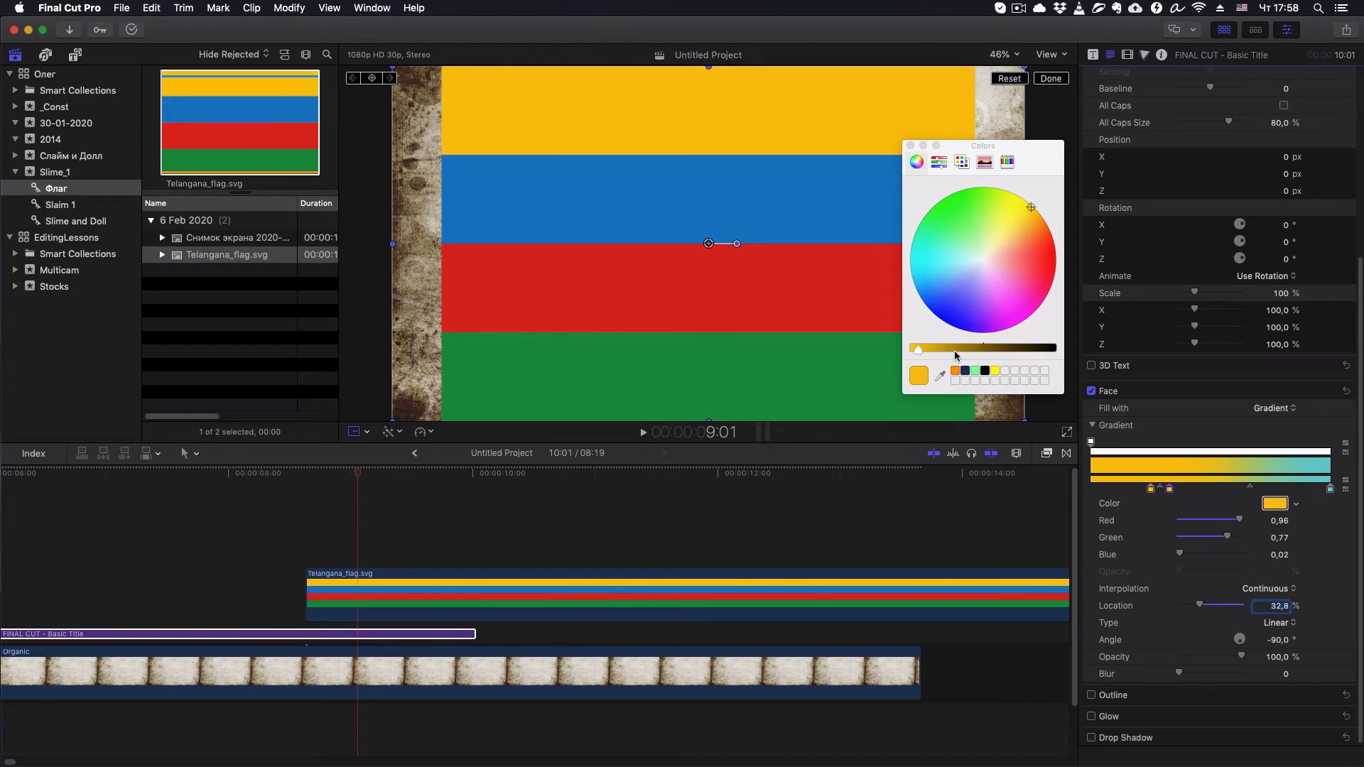
left_click(940, 376)
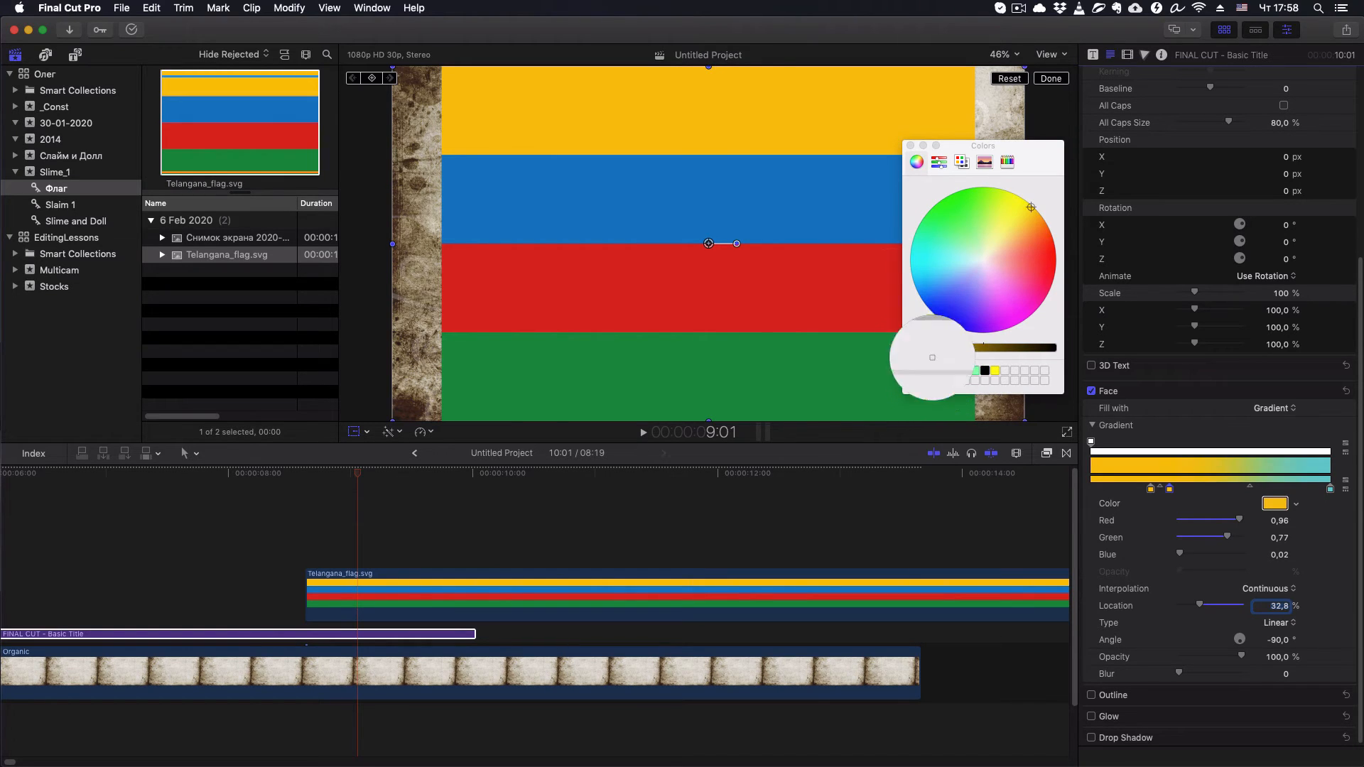
left_click(815, 162)
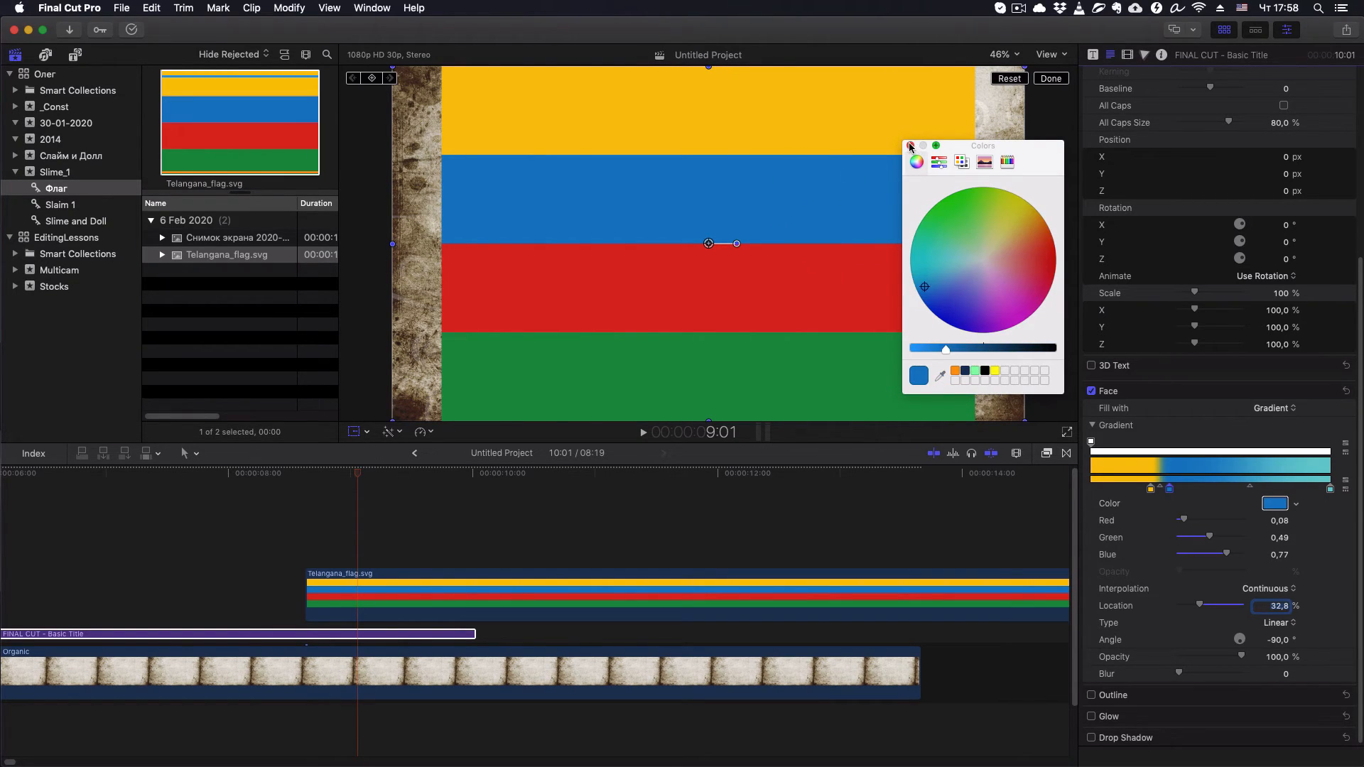
left_click(911, 145)
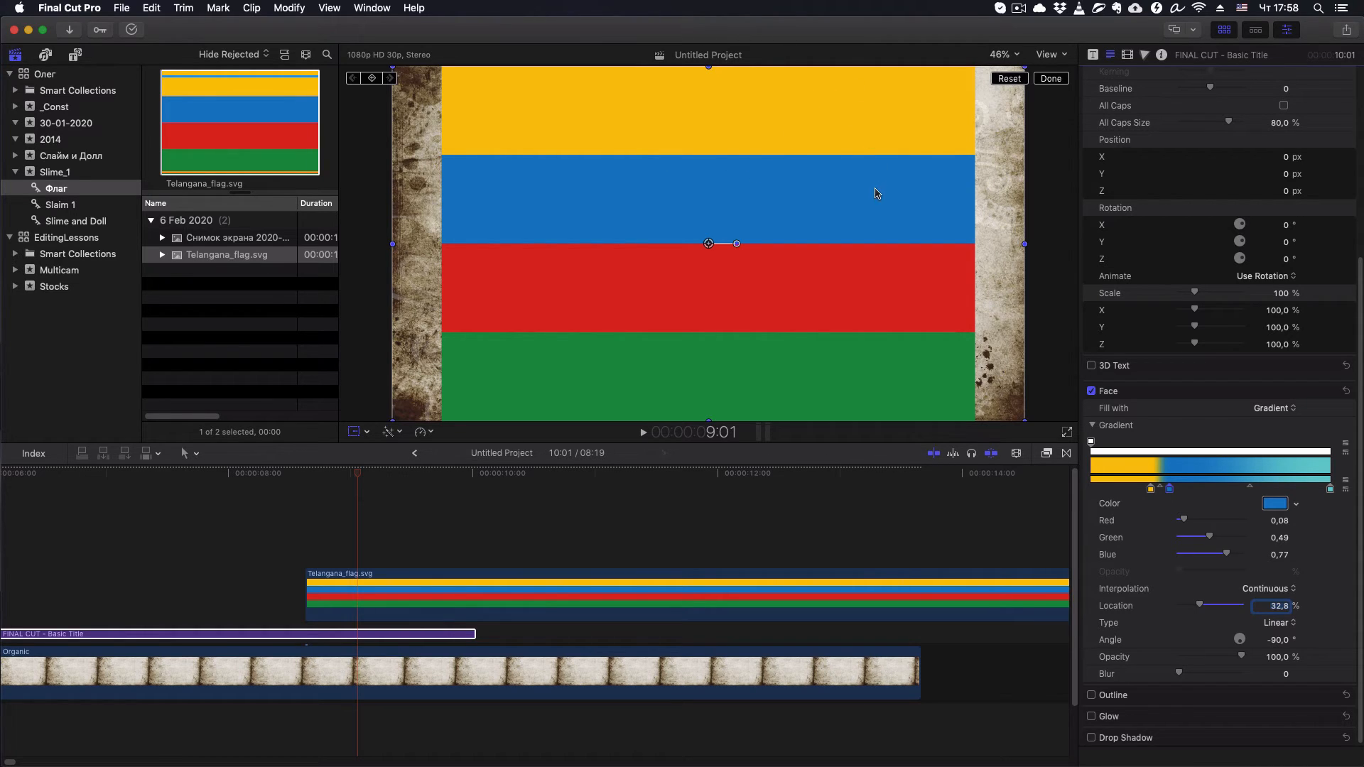
- Set the blue color stop's location to 26%, right next to the yellow stop
left_click(1170, 490)
mouse_move(1170, 490)
left_mouse_down()
mouse_move(1187, 490)
mouse_move(1151, 493)
mouse_move(1162, 493)
left_mouse_up()
left_click(1276, 608)
type("26")
key("Return")
- Add a second blue color stop to the gradient and move it to a location of 50%
left_click(1174, 488)
left_click_drag(1177, 493, 1198, 498)
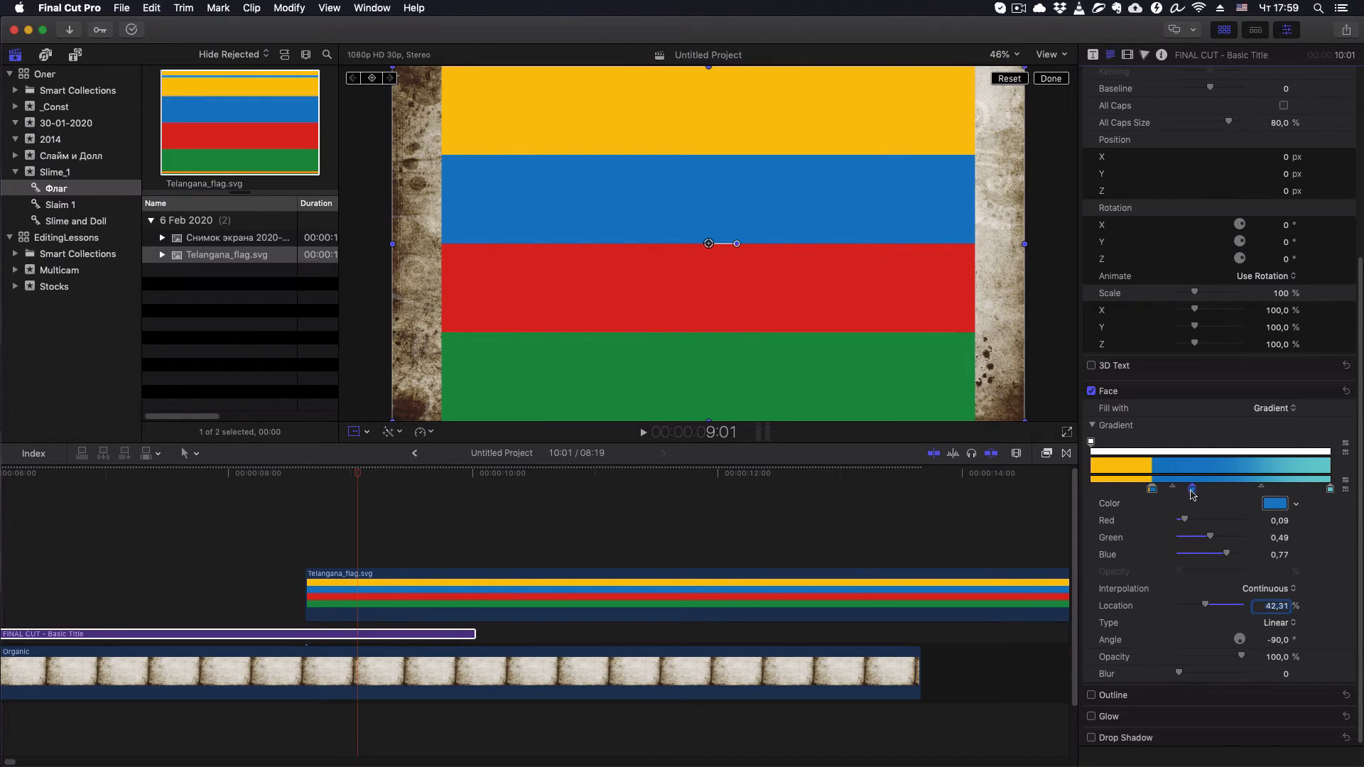
left_click_drag(1191, 490, 1210, 494)
key("Return")
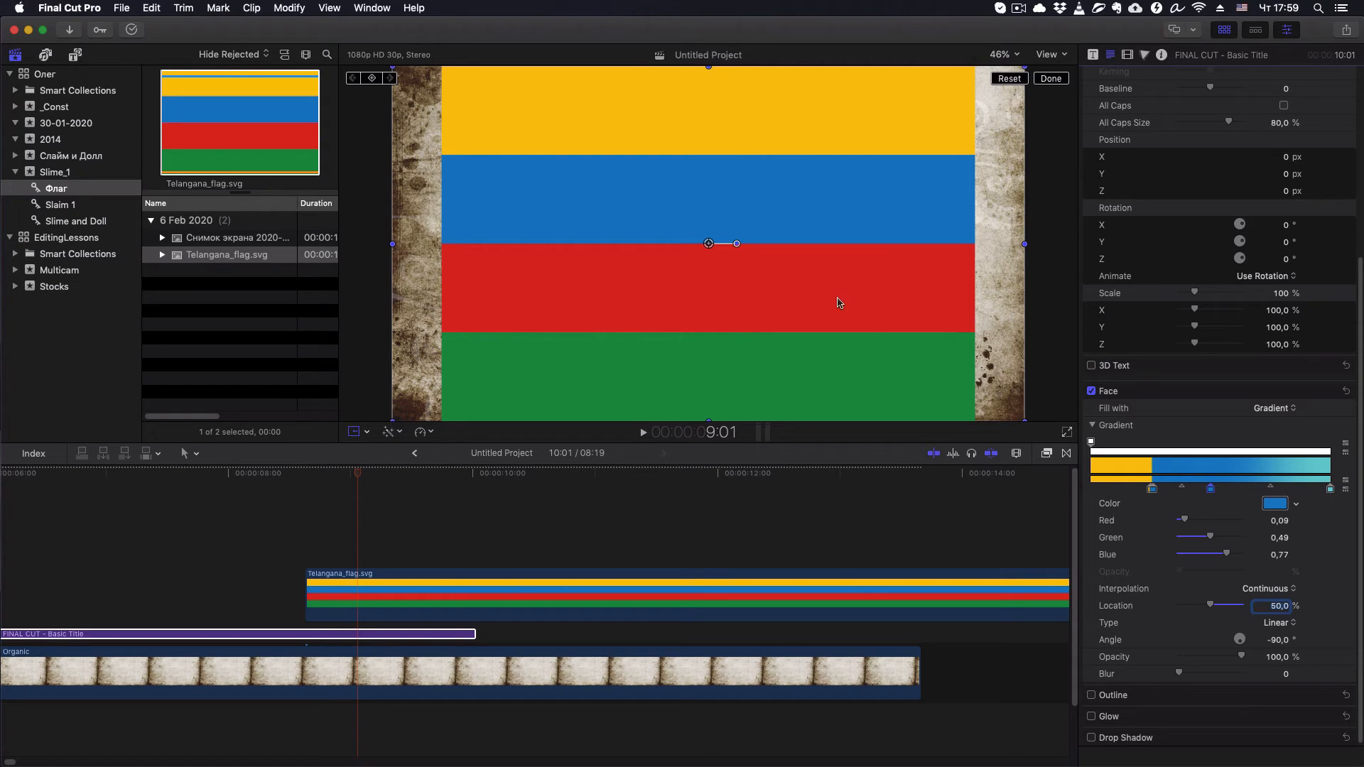
- Add a color stop at about 59% on the gradient and sample the flag's red for it (red 0.85, green 0.14, blue 0.11)
left_click(1233, 484)
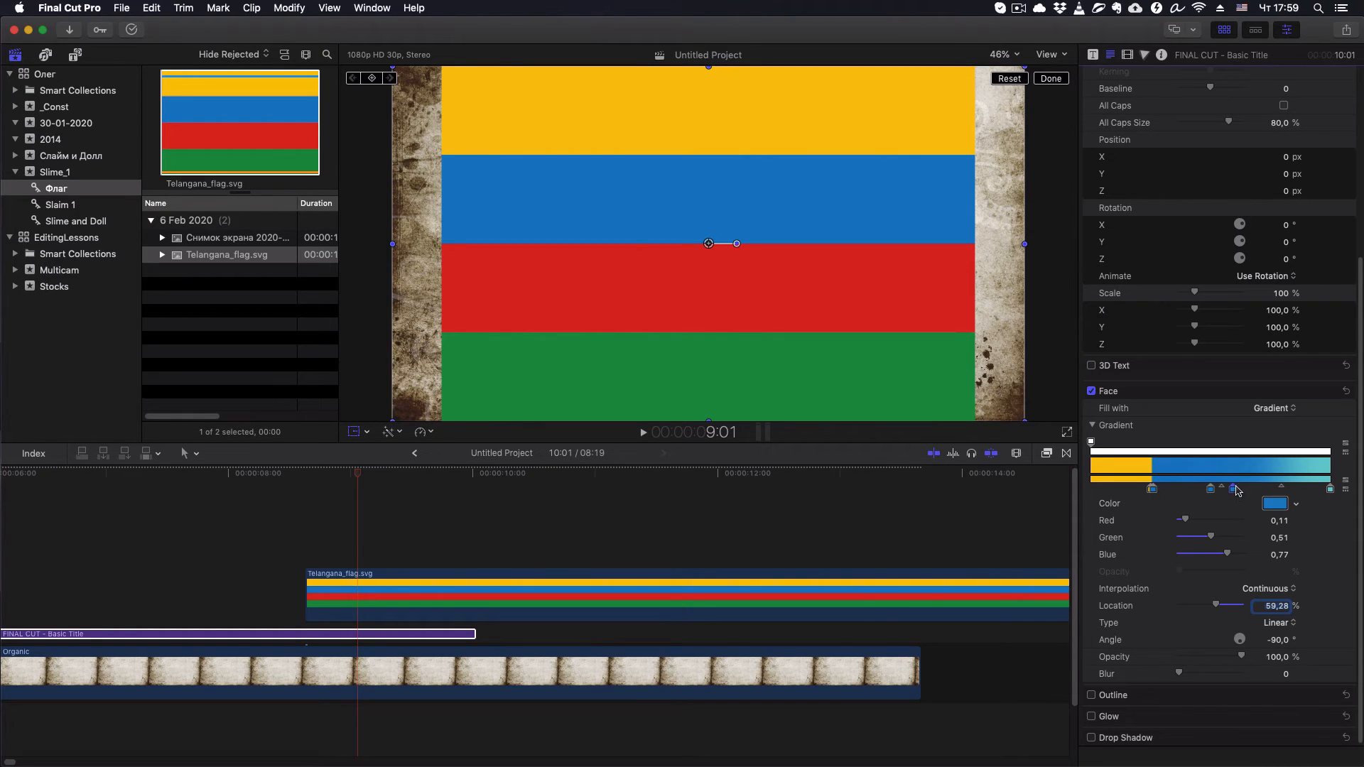
left_click(1275, 503)
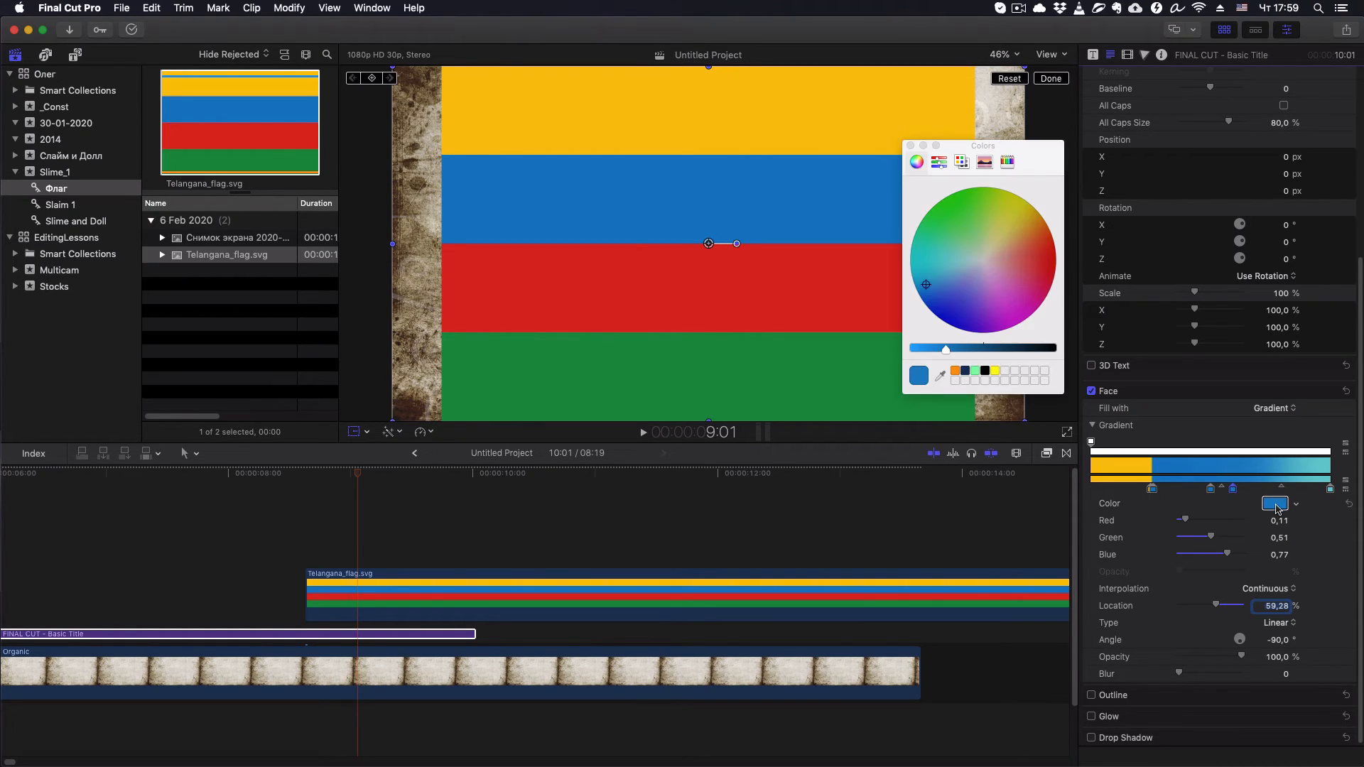
left_click(940, 376)
left_click(755, 296)
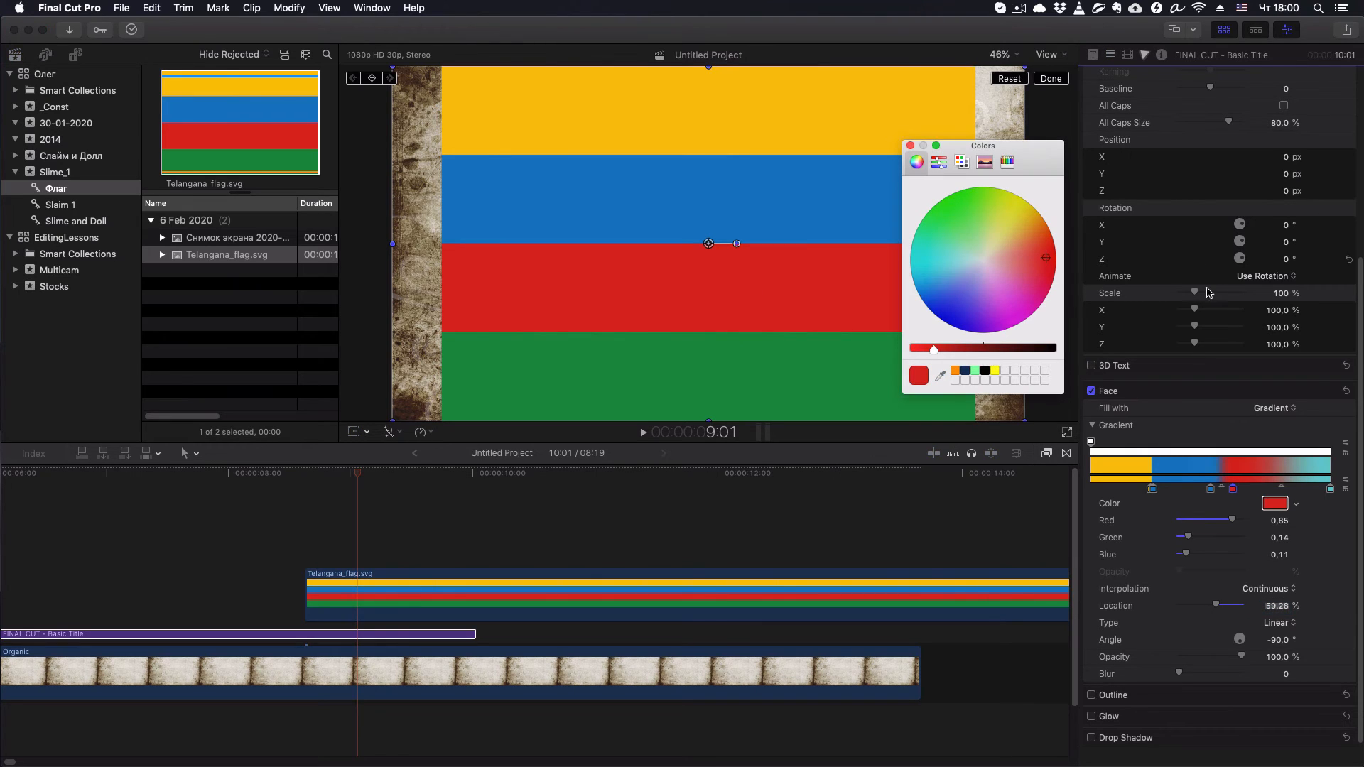
left_click(911, 146)
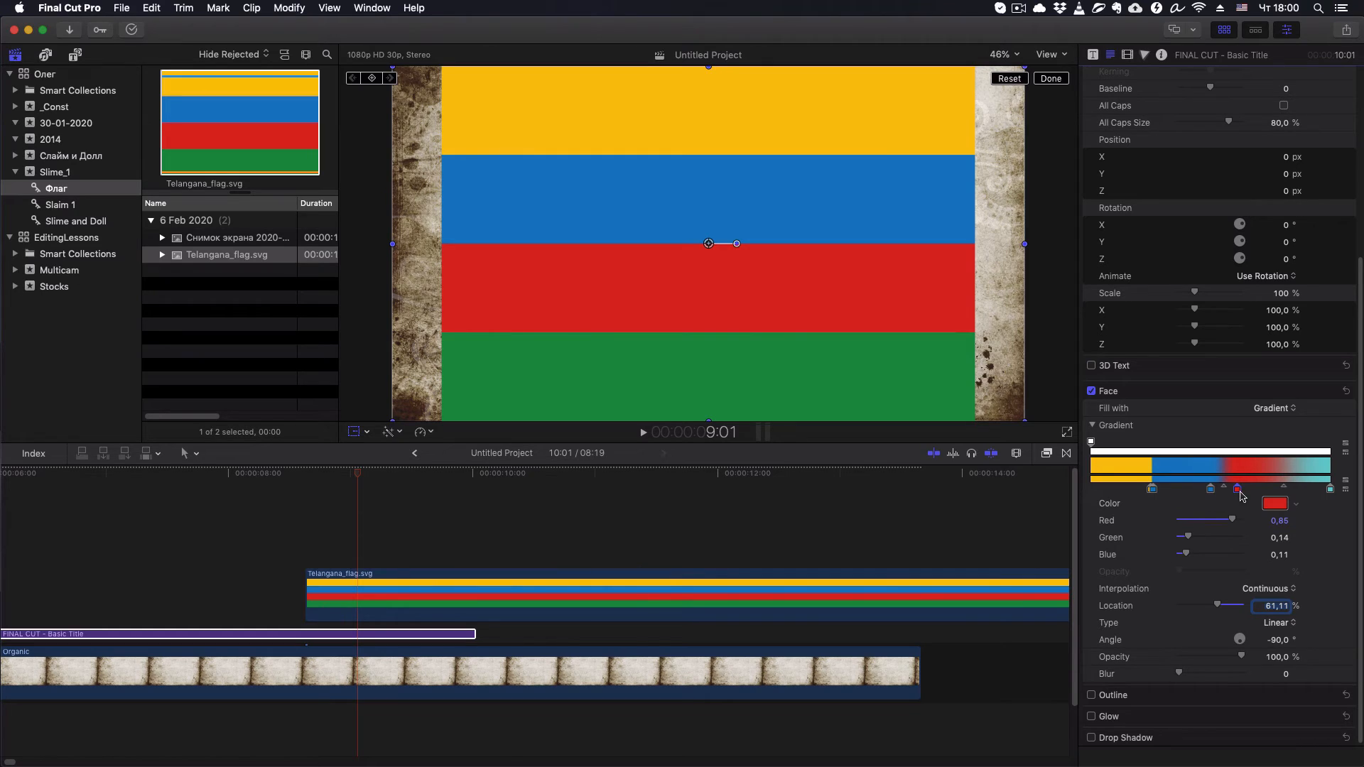
- Set the red color stop's location to 51%, right next to the second blue stop
left_click_drag(1239, 493, 1221, 495)
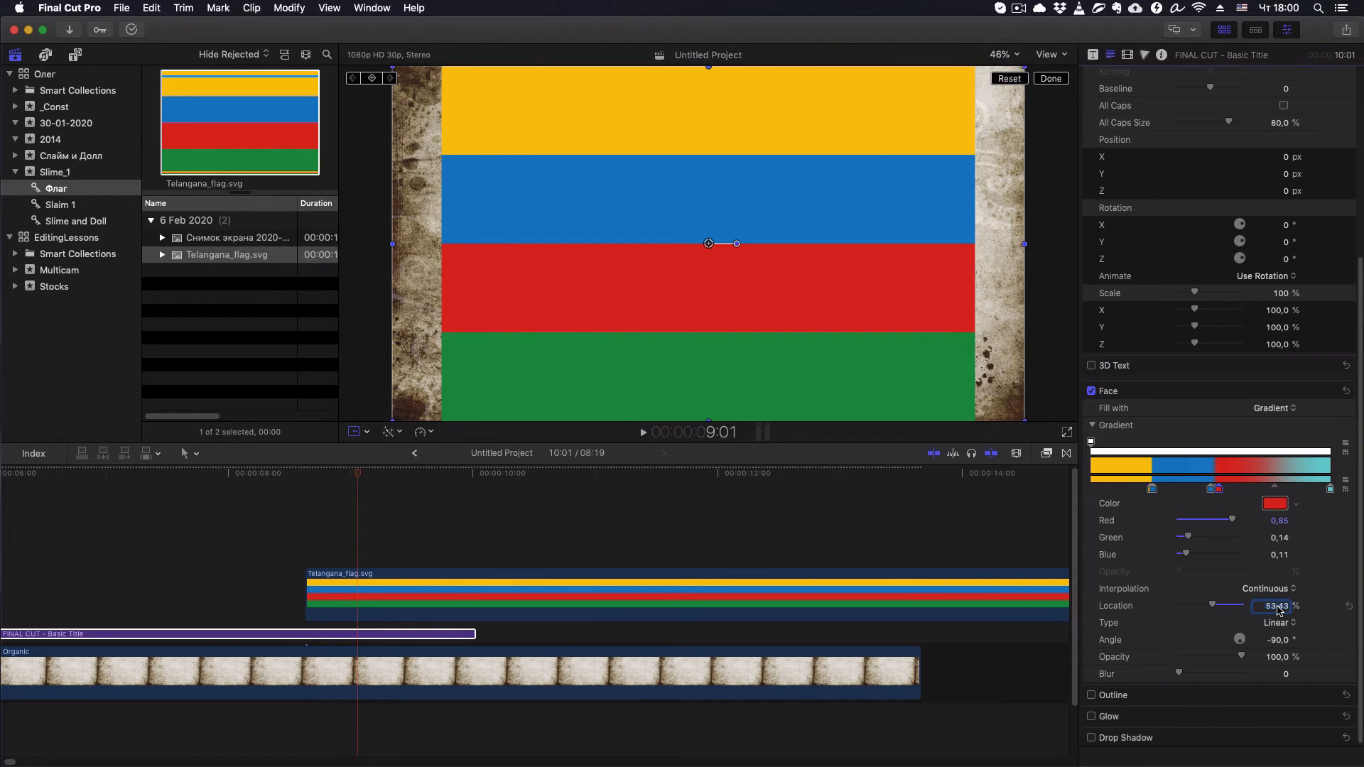
type("51")
key("Return")
- Add a second red color stop to the gradient and set its location to 75%
left_click(1240, 485)
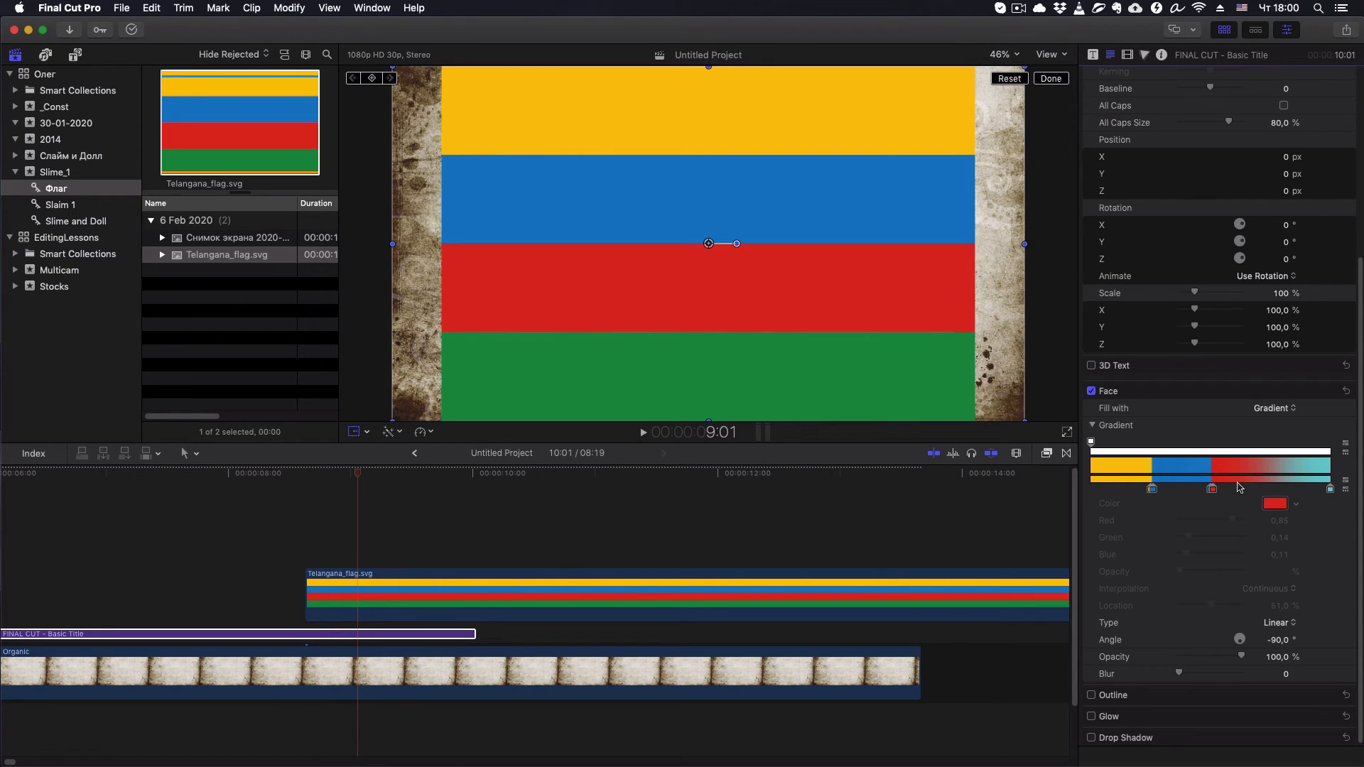
left_click(1244, 488)
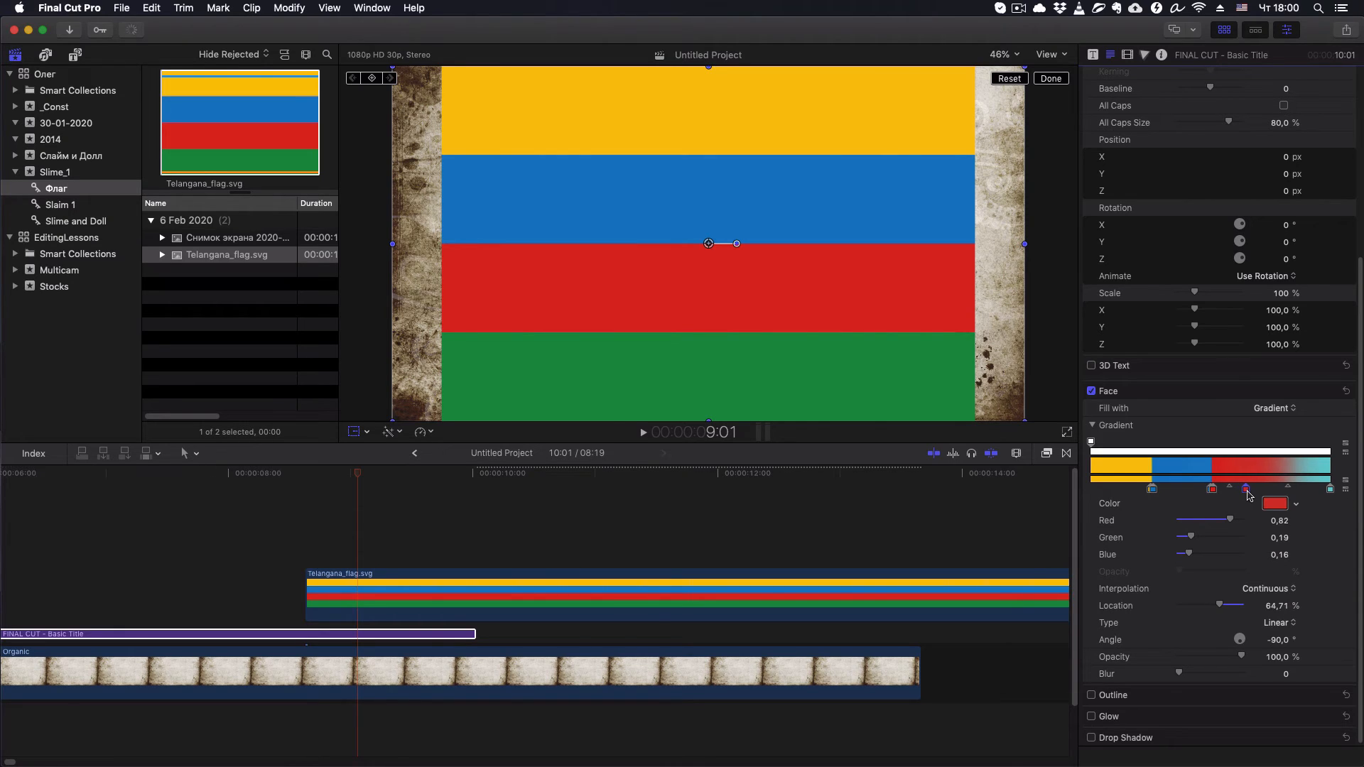
left_click_drag(1249, 495, 1258, 492)
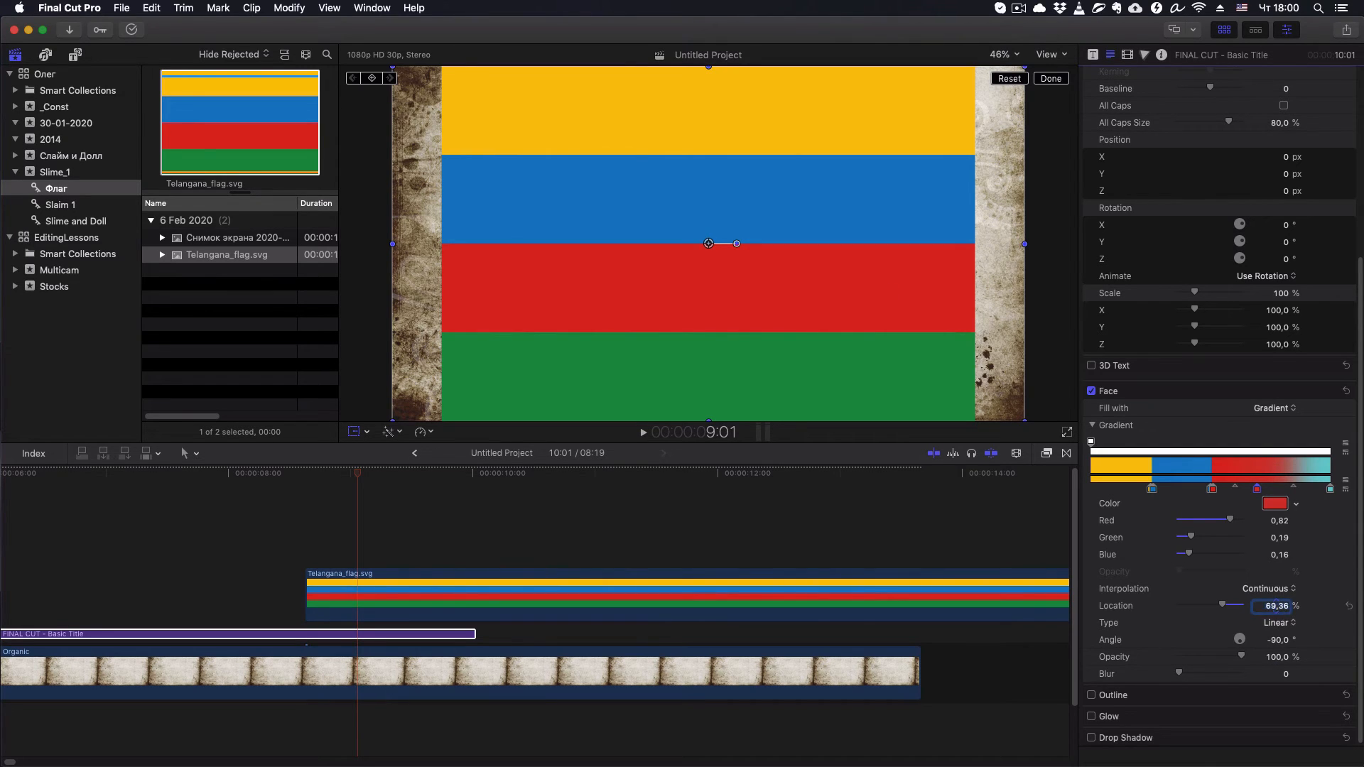
type("75")
key("Return")
- Change the gradient's turquoise end stop to the green sampled from the flag (red 0.1, green 0.57, blue 0.25)
left_click_drag(1330, 489, 1322, 493)
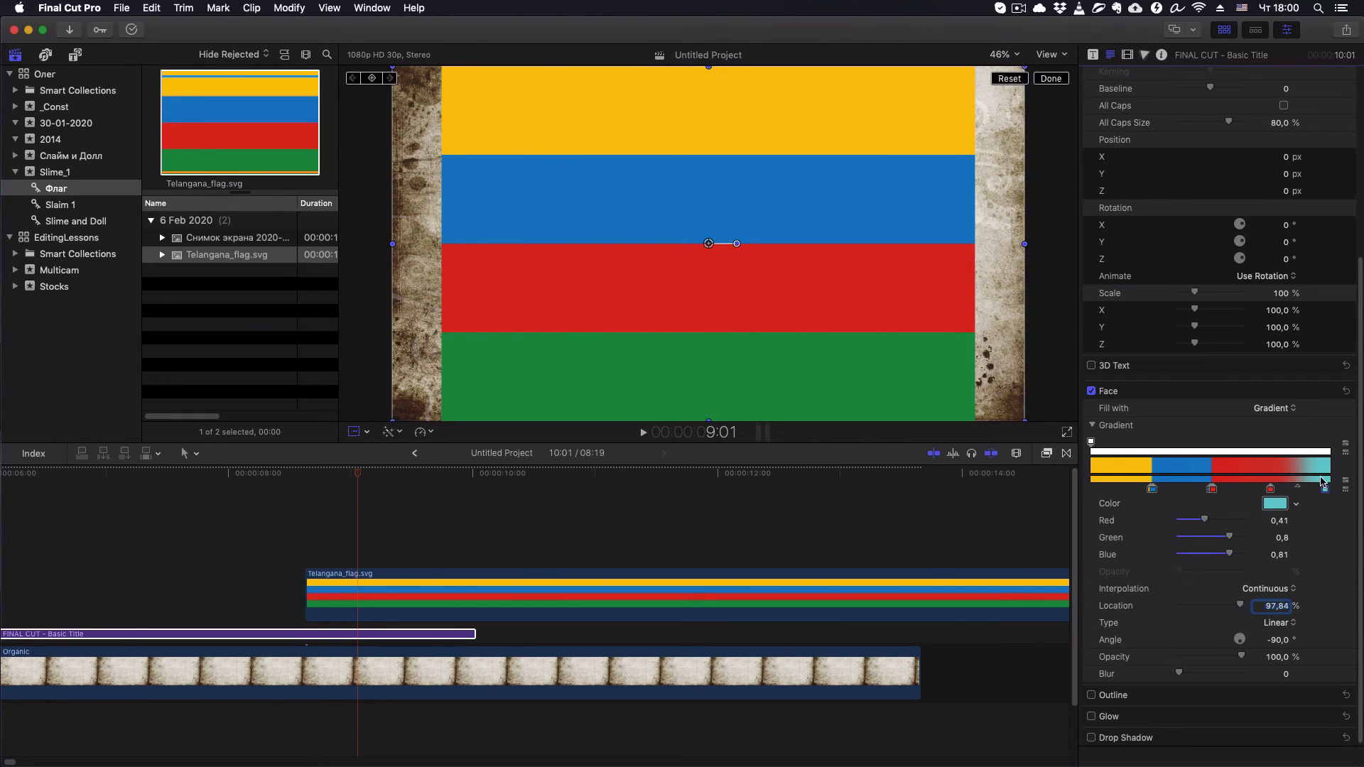
left_click(1275, 503)
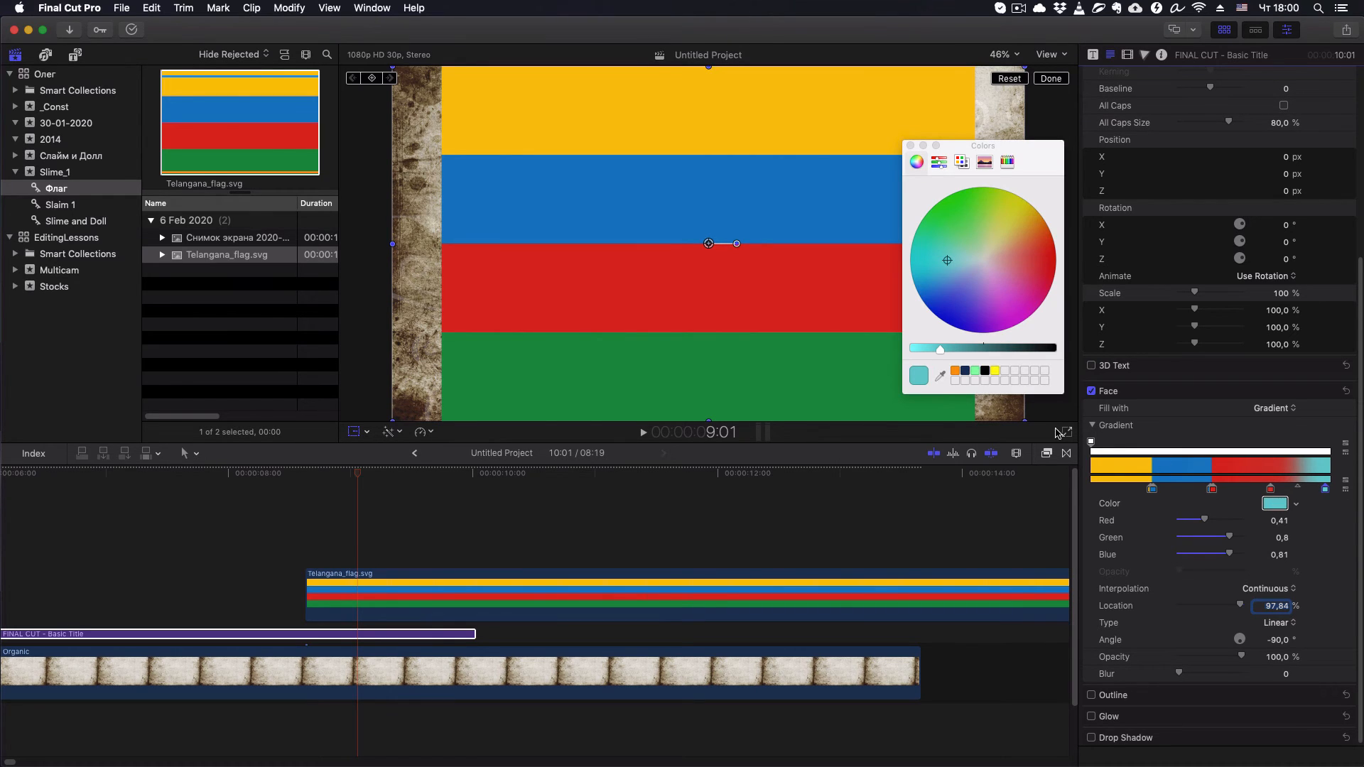
left_click(941, 378)
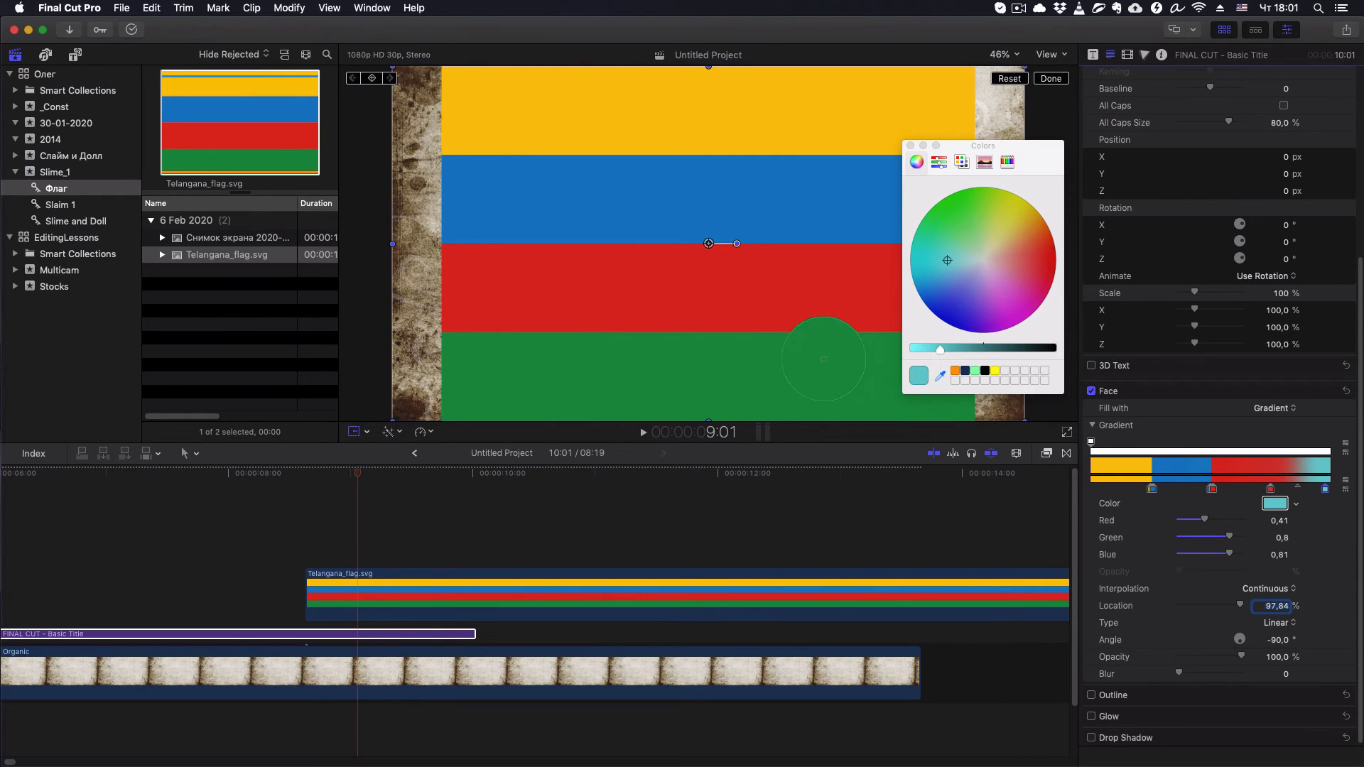
left_click(812, 378)
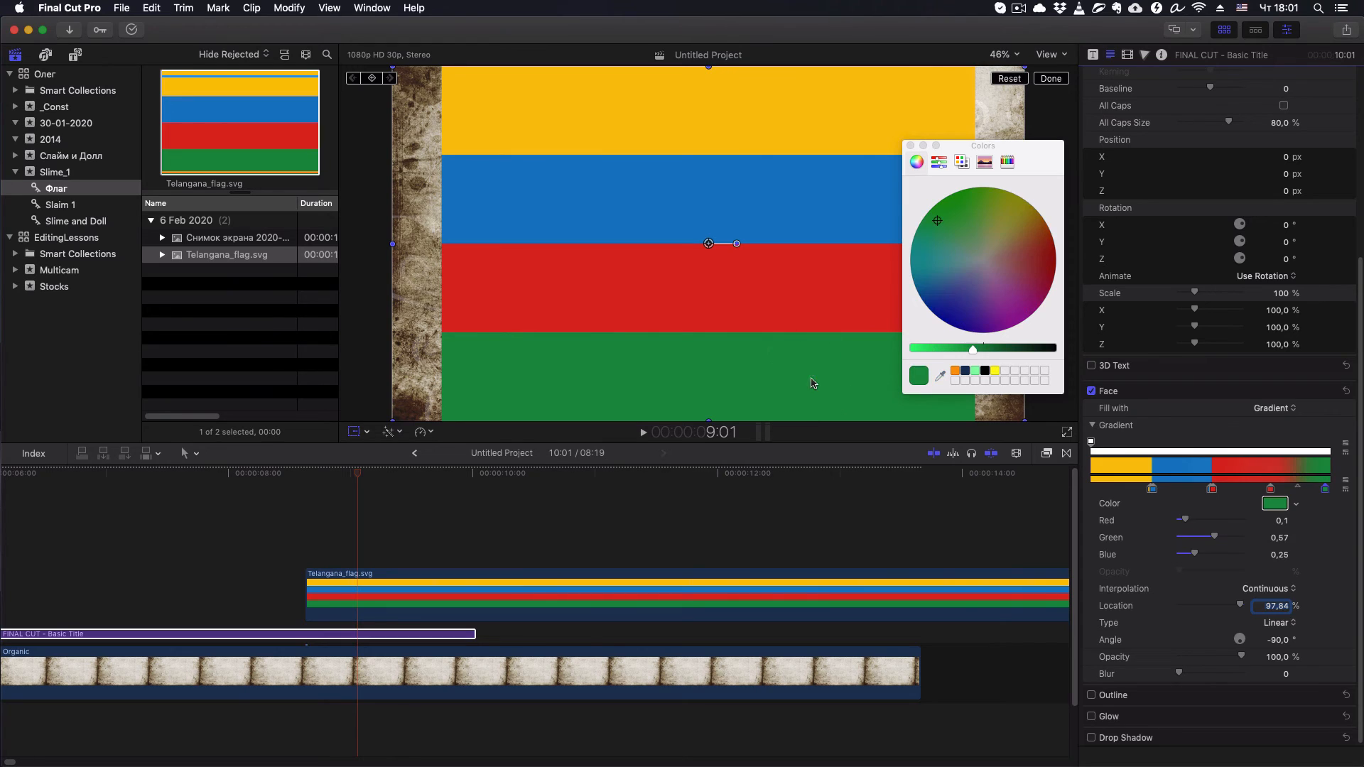
left_click(910, 145)
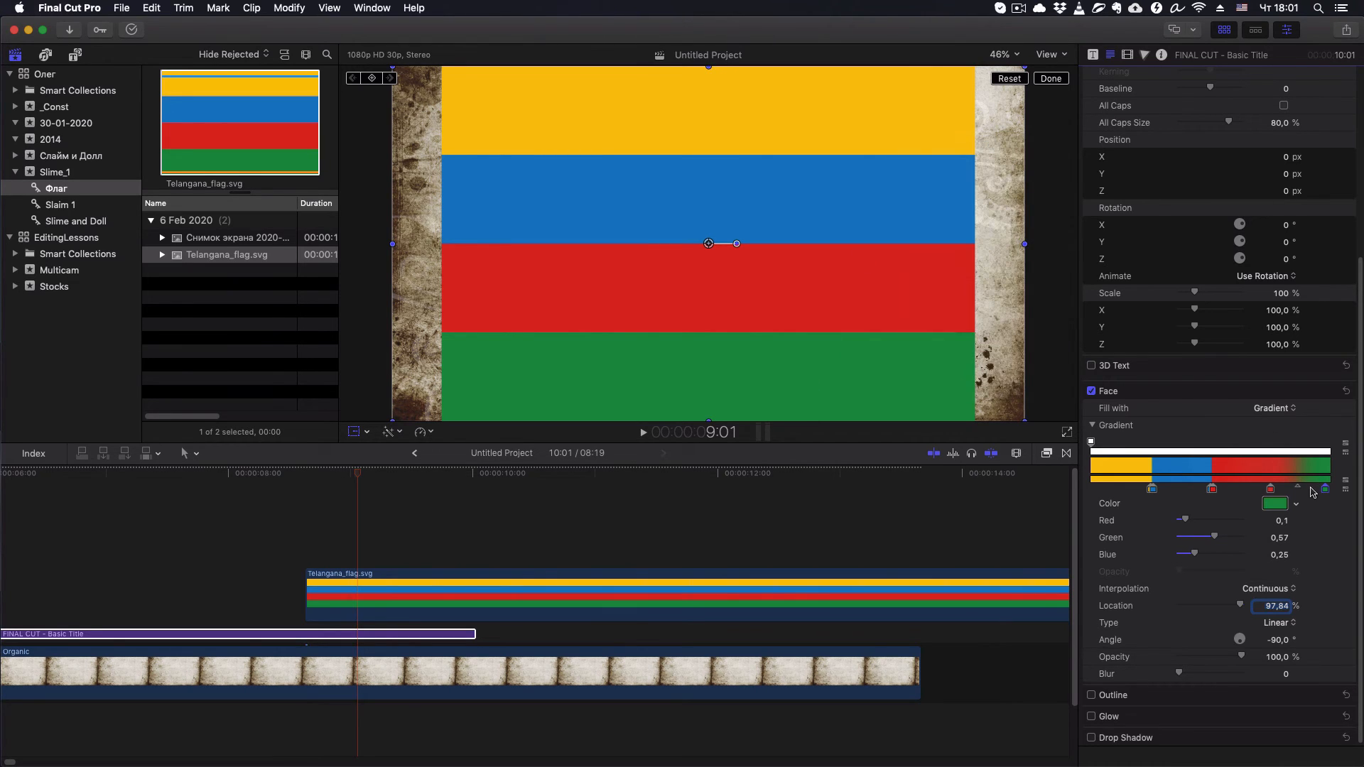
- Set the green color stop's location to 76%, right next to the second red stop
left_click_drag(1325, 489, 1278, 495)
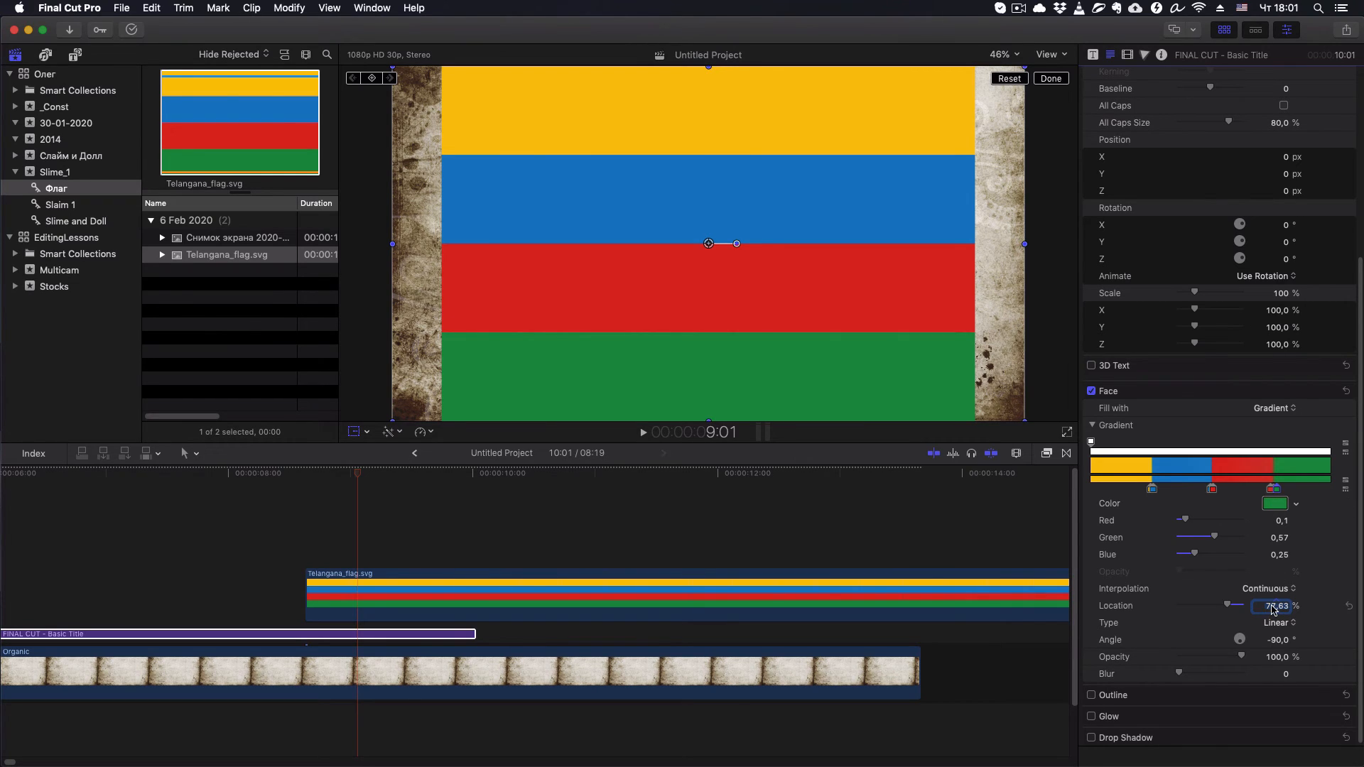
type("76")
key("Return")
- Delete the Telangana_flag.svg clip from the timeline and show the FINAL CUT title's Face gradient settings again
left_click(359, 594)
key("Delete")
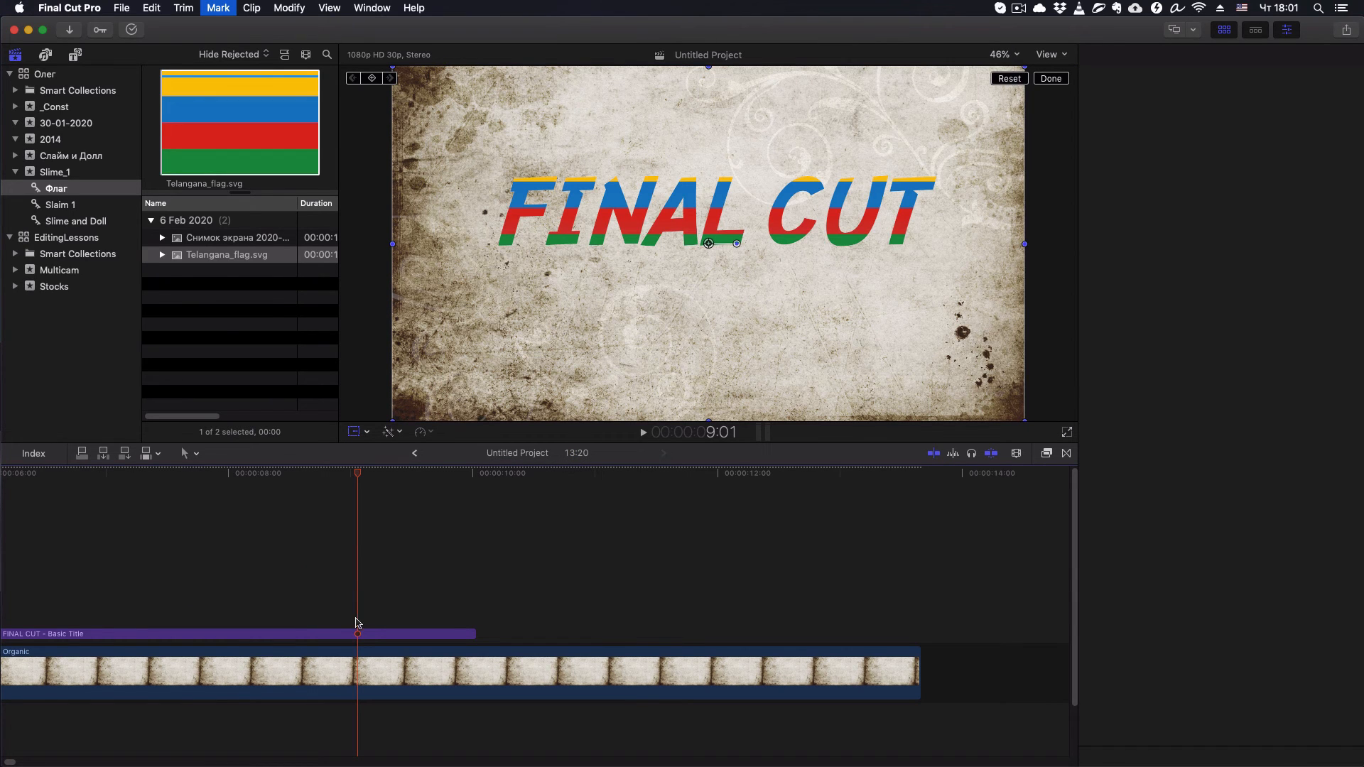
key("c")
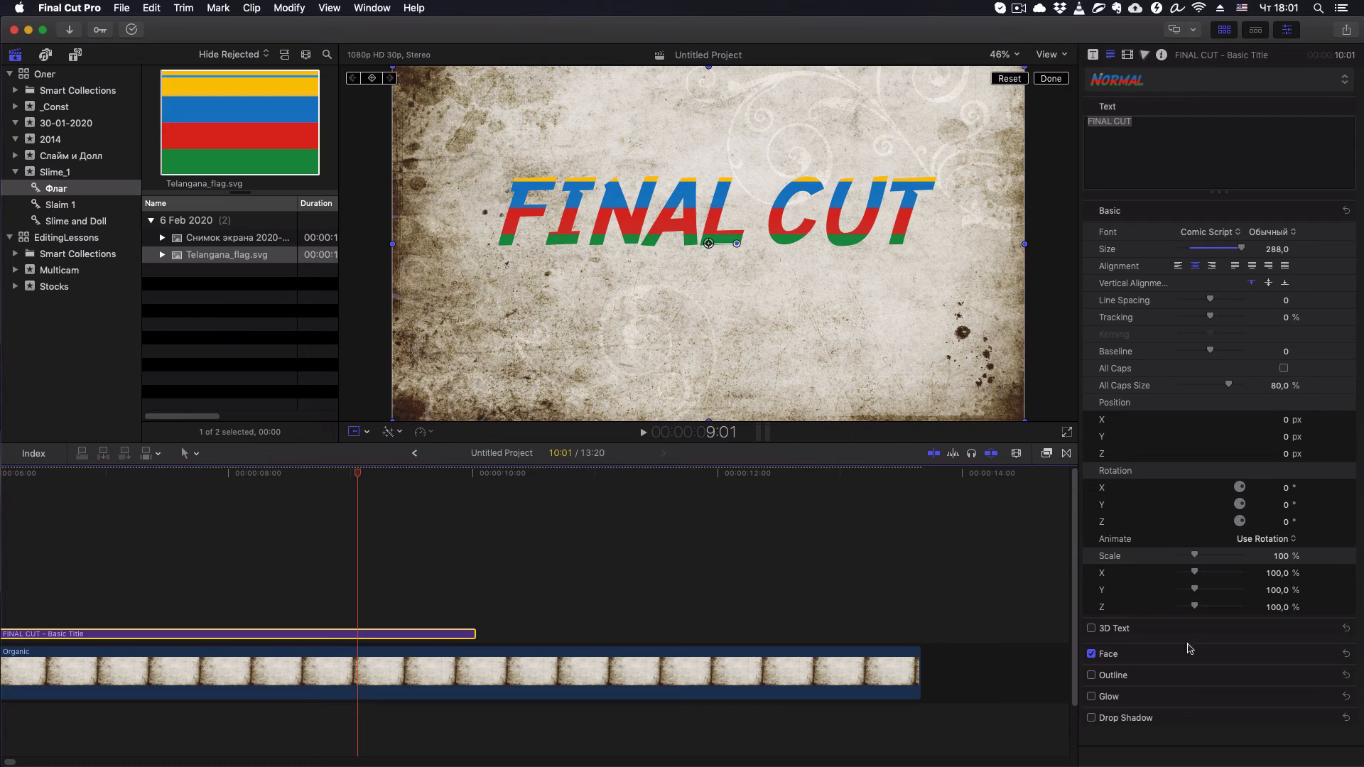
left_click(1328, 654)
scroll(1136, 568, "down", 5)
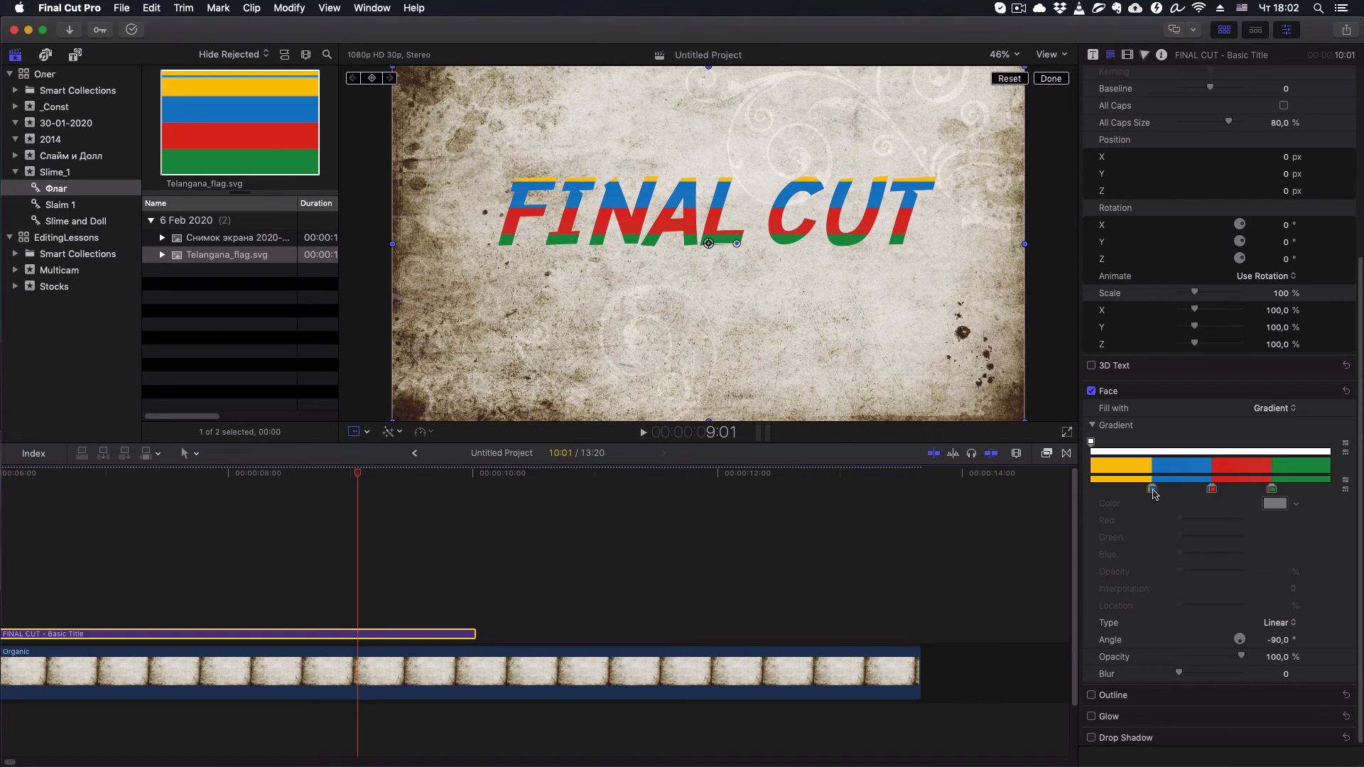
- Shift the yellow stop slightly toward the middle and set the first blue color stop's location to 35%
left_click_drag(1152, 491, 1171, 498)
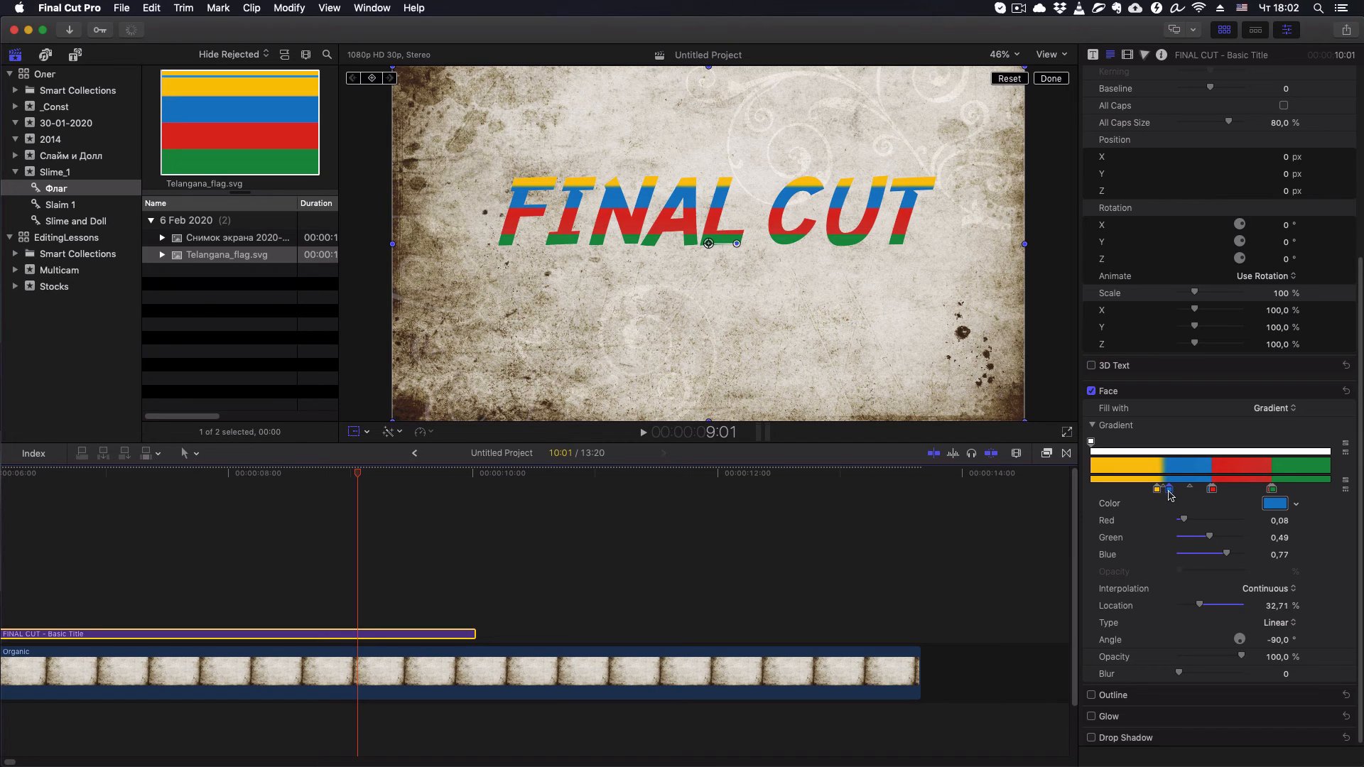
left_click(1276, 606)
type("3")
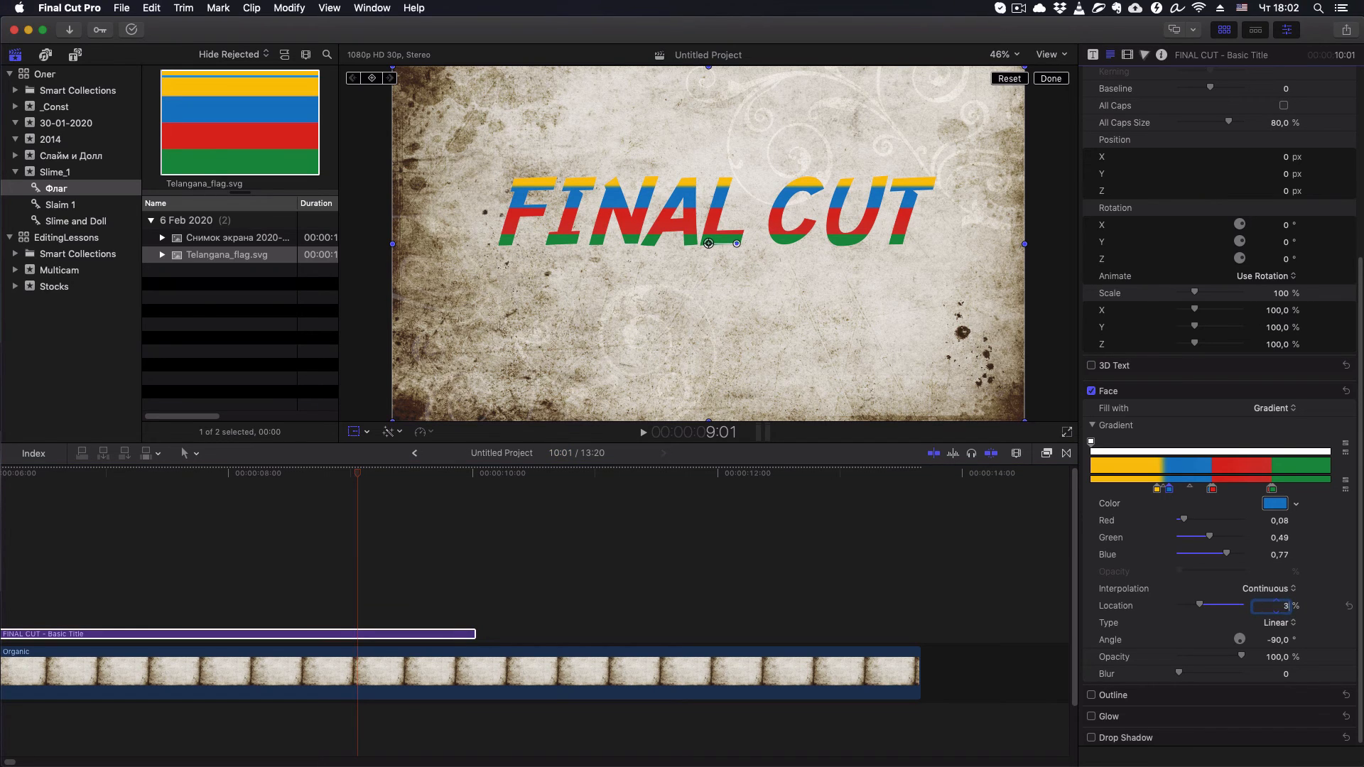
type("5")
key("Return")
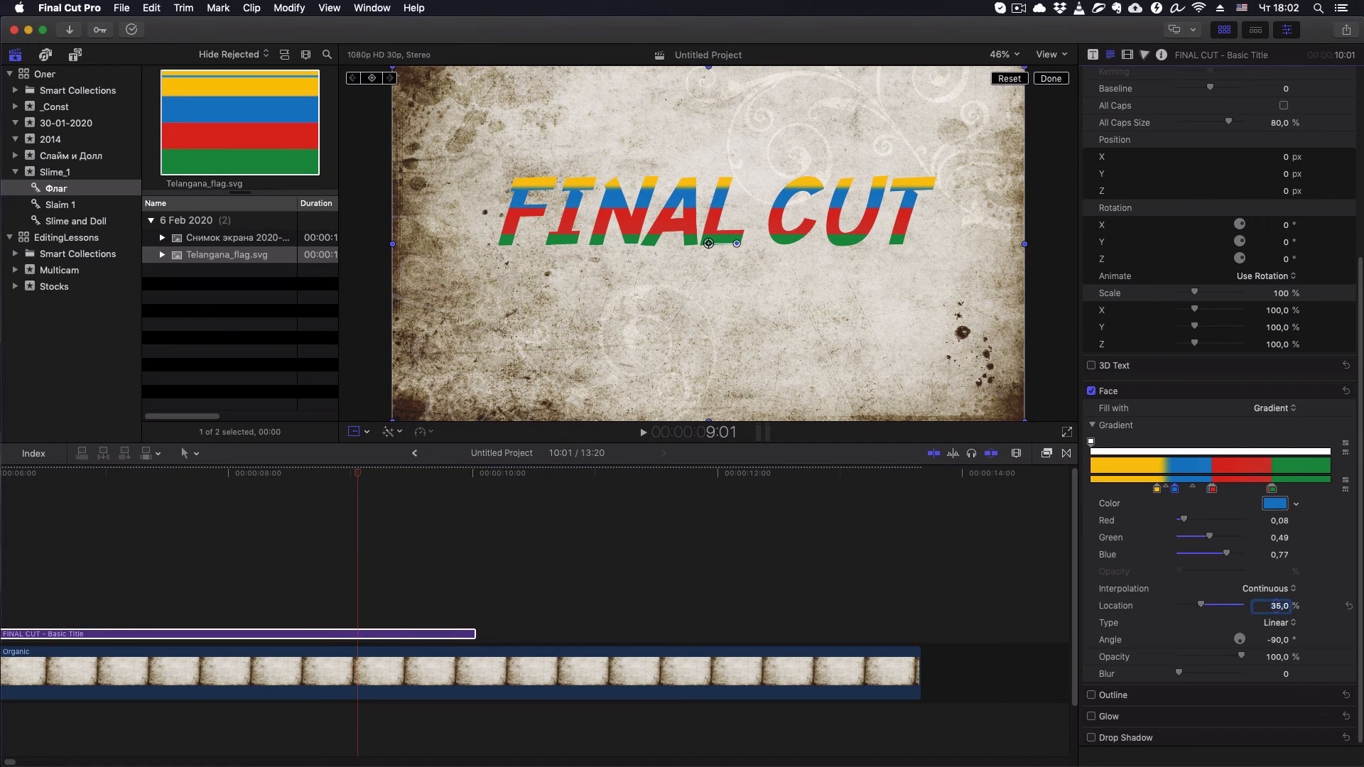
- Set the yellow color stop's location to 34% and change the gradient's angle to -12°
left_click(1158, 490)
type("34")
key("Return")
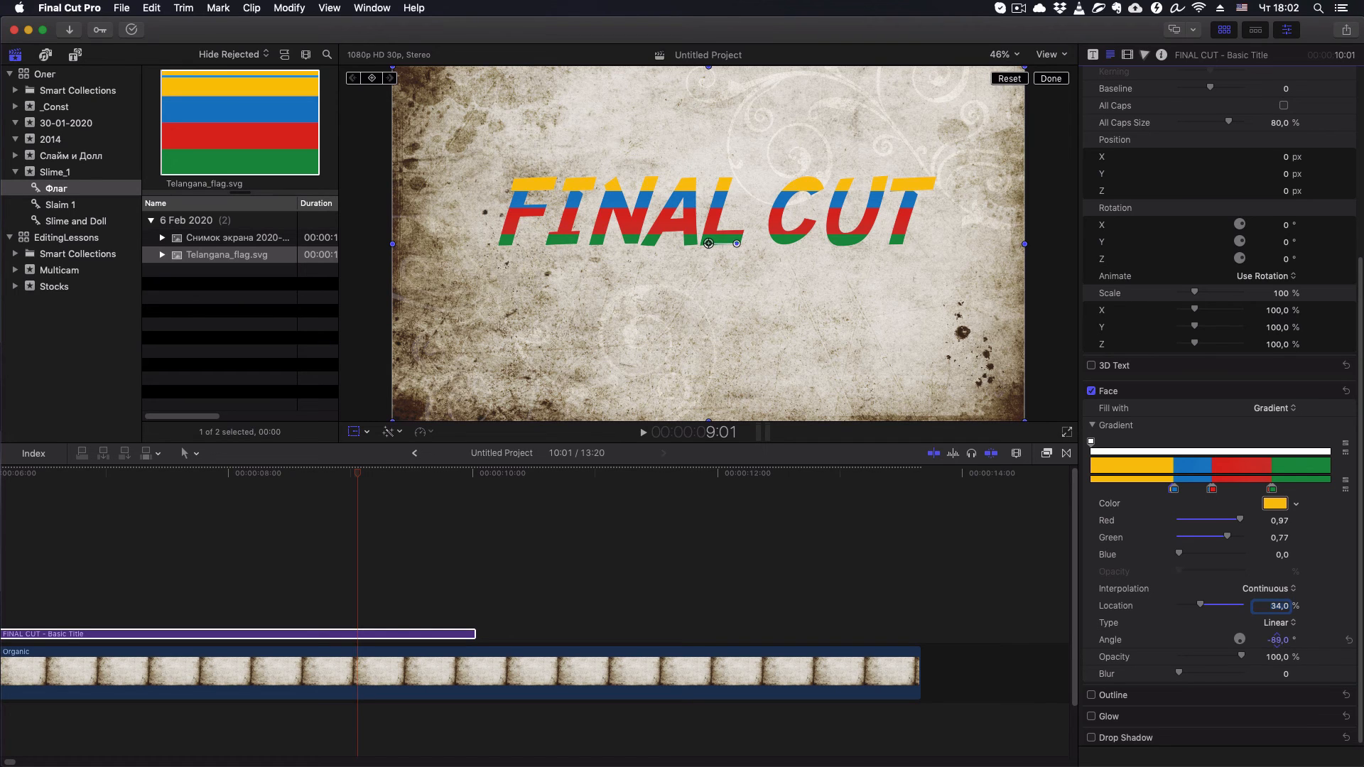
mouse_move(1277, 639)
left_mouse_down()
mouse_move(1322, 640)
mouse_move(1269, 639)
left_mouse_up()
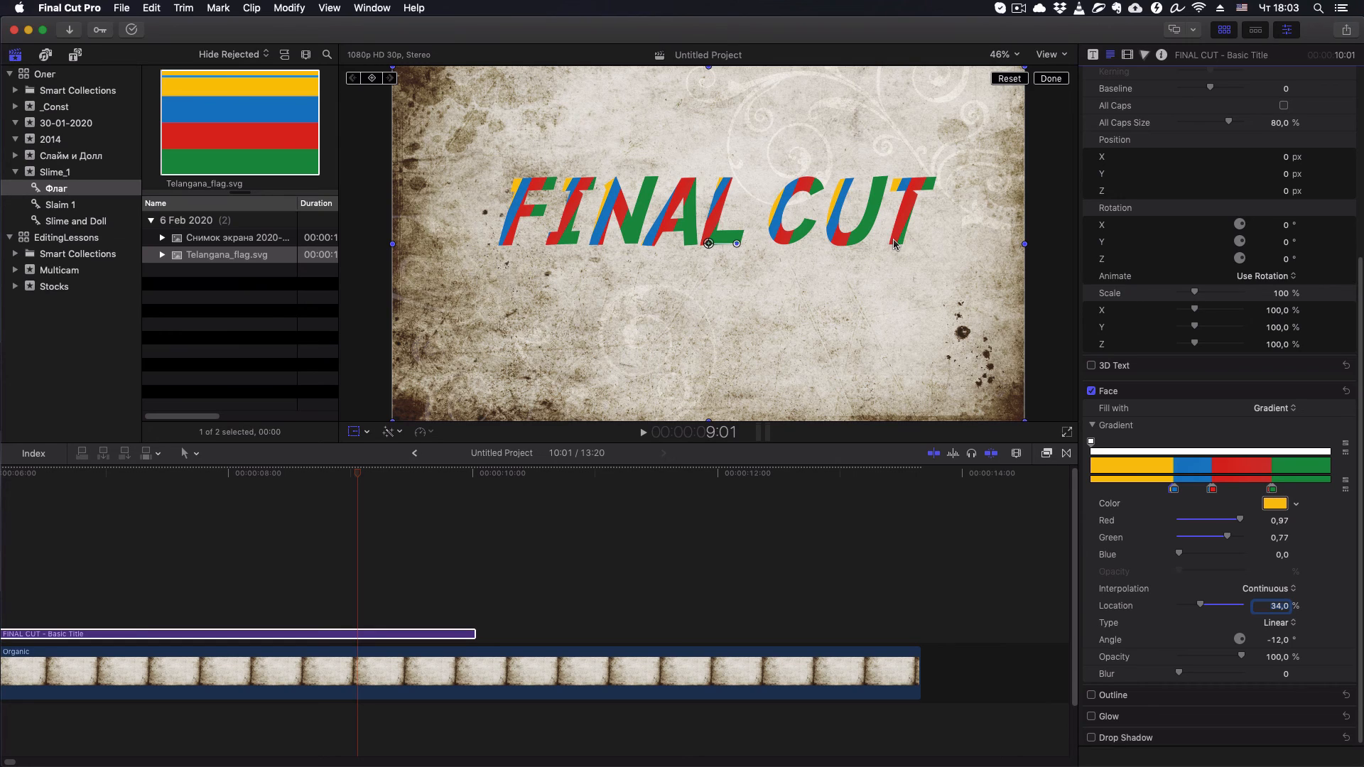
- Place the Telangana_flag.svg clip in the timeline above the FINAL CUT title
left_click(346, 634)
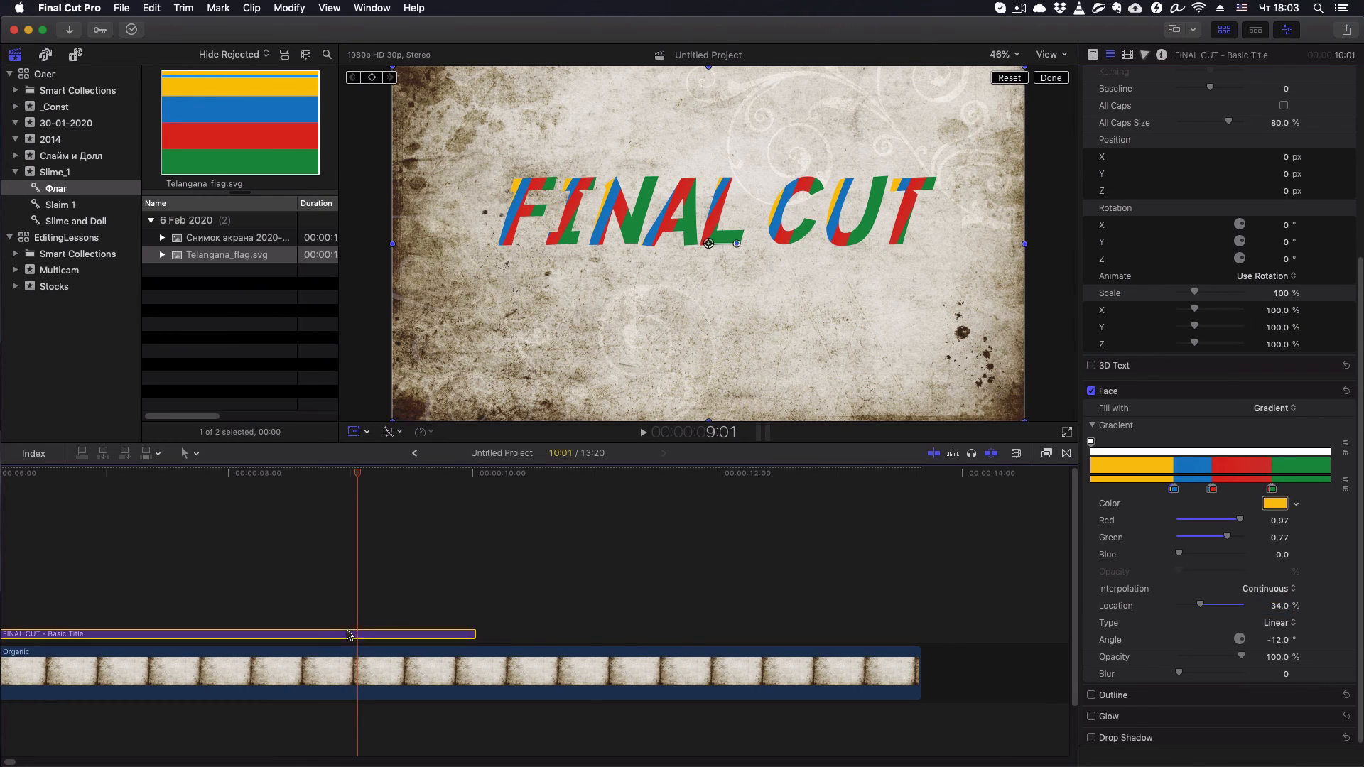
left_click(331, 473)
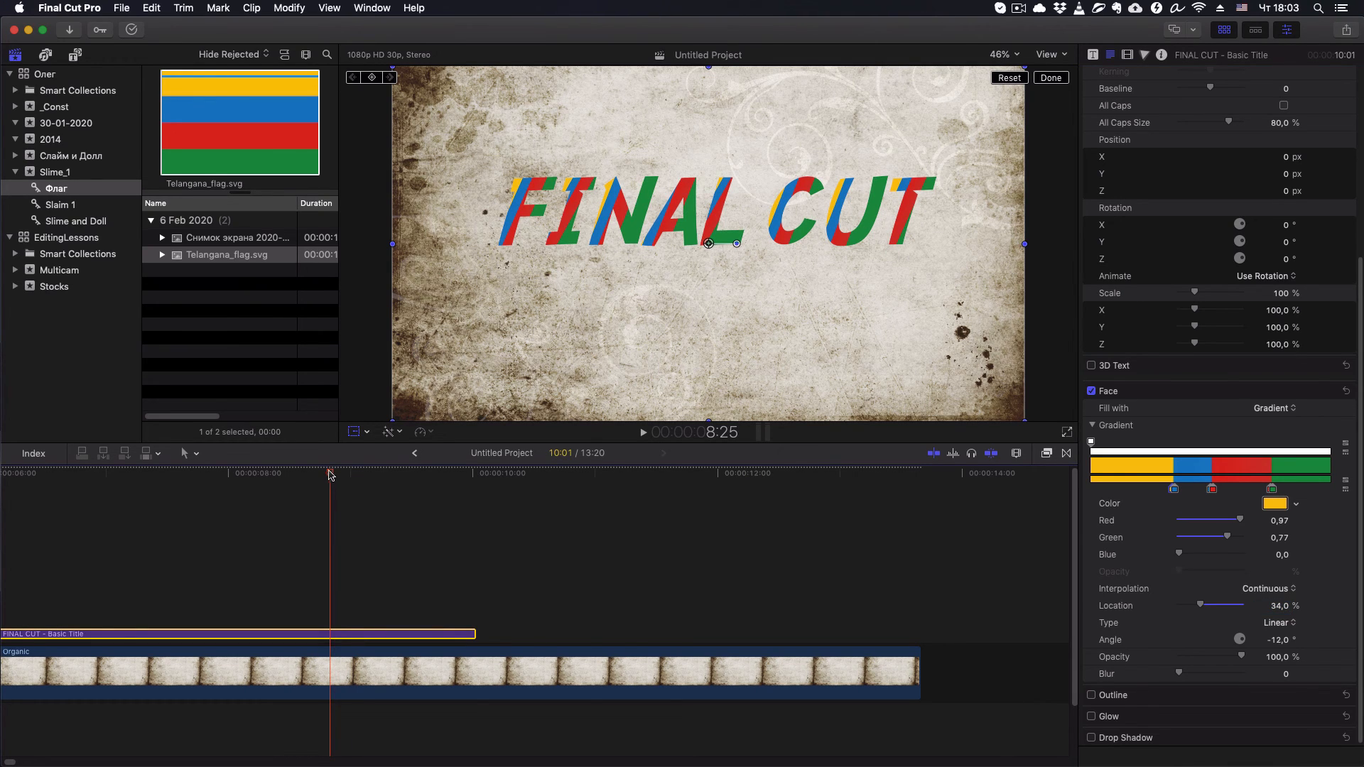
left_click(206, 94)
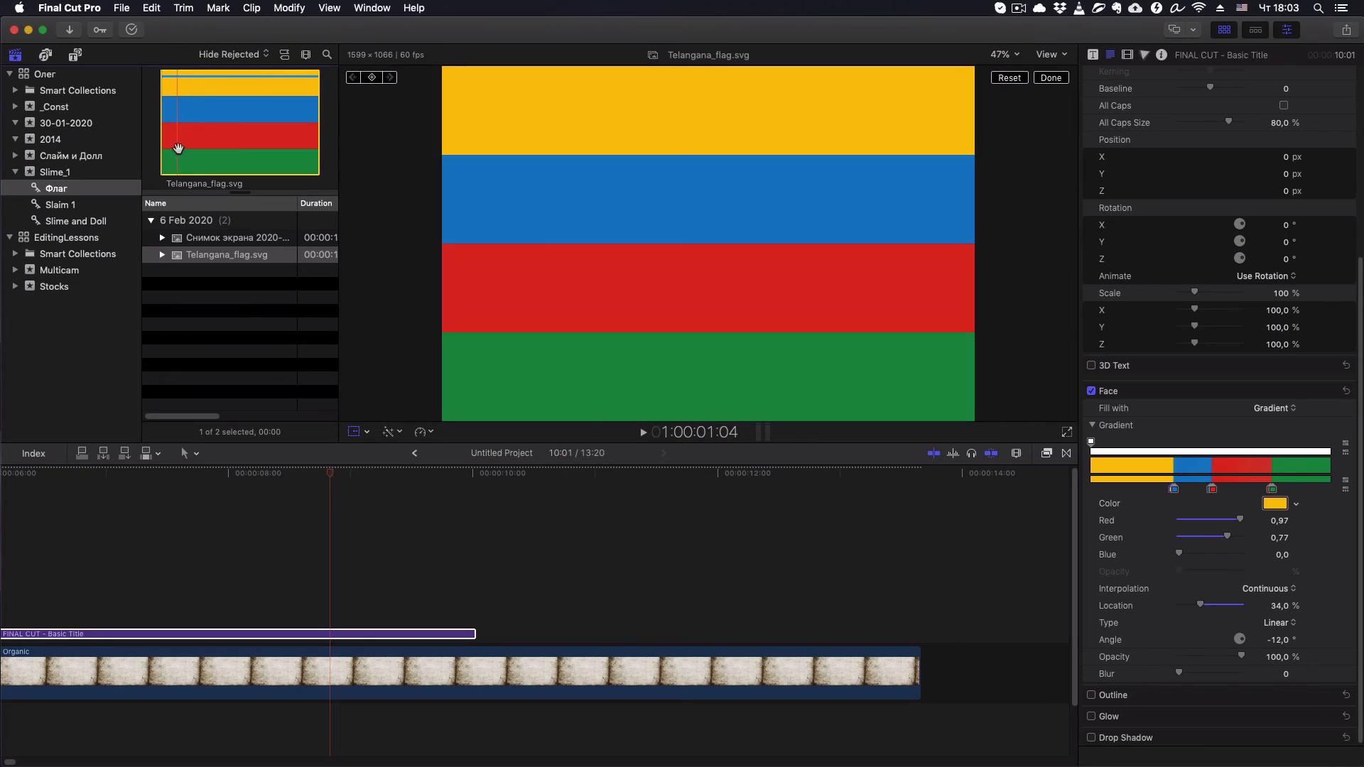
left_click(244, 131)
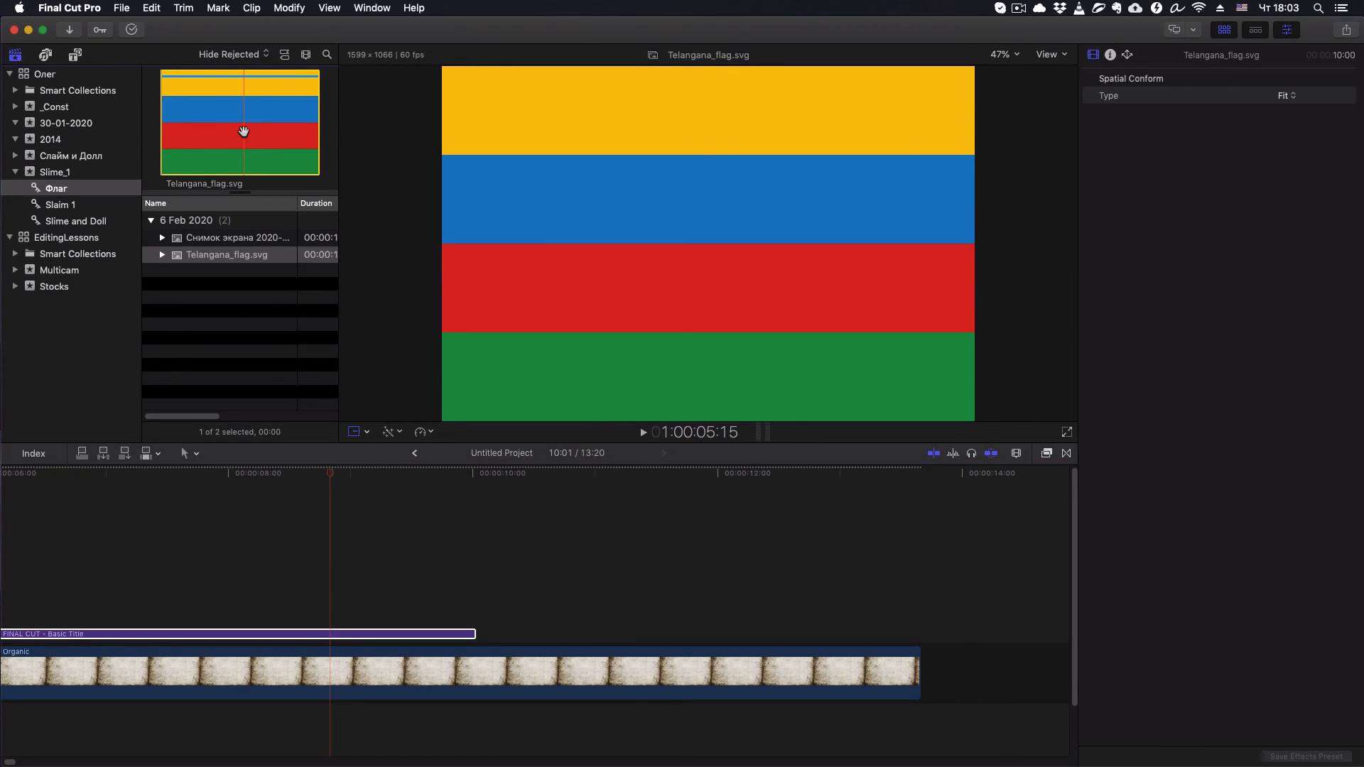
left_click_drag(244, 131, 67, 572)
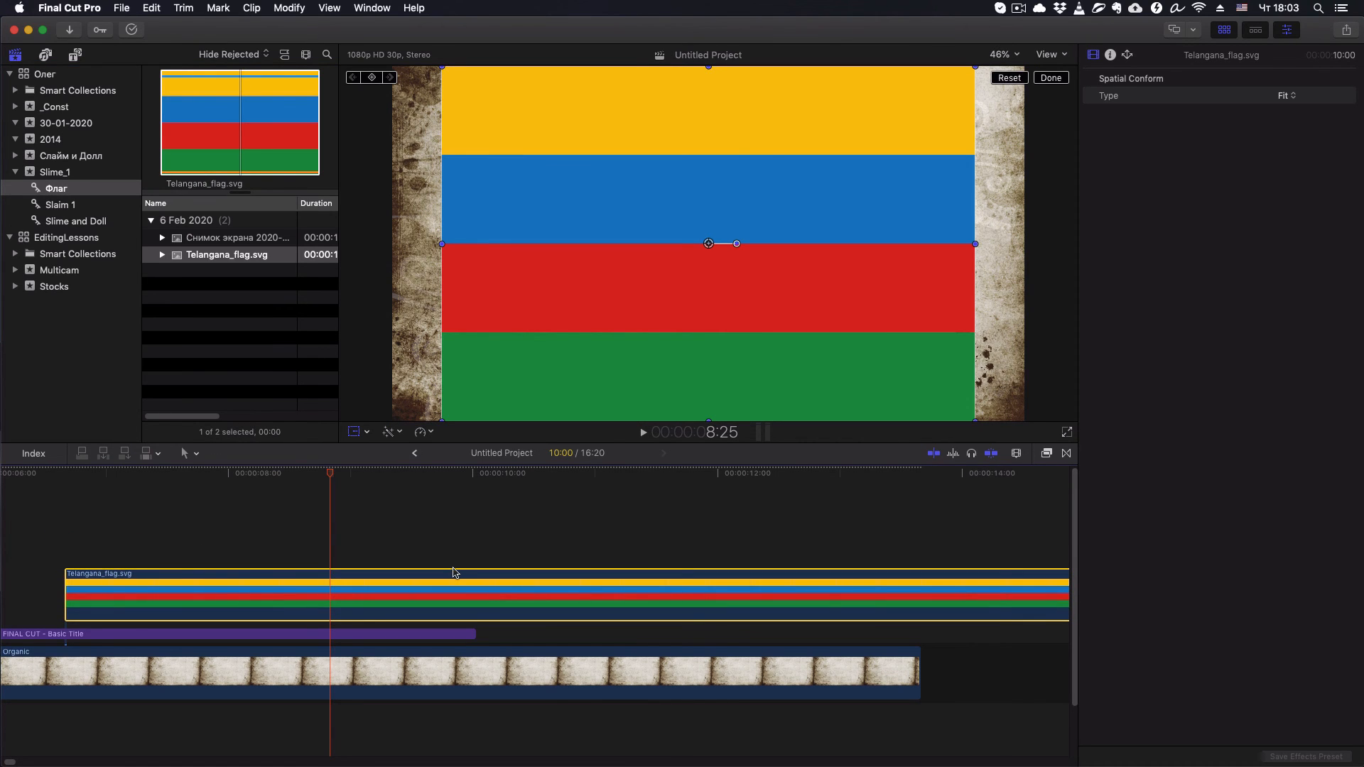
- Move the flag clip beneath the FINAL CUT title and align its start with the beginning of the project
key("super+minus")
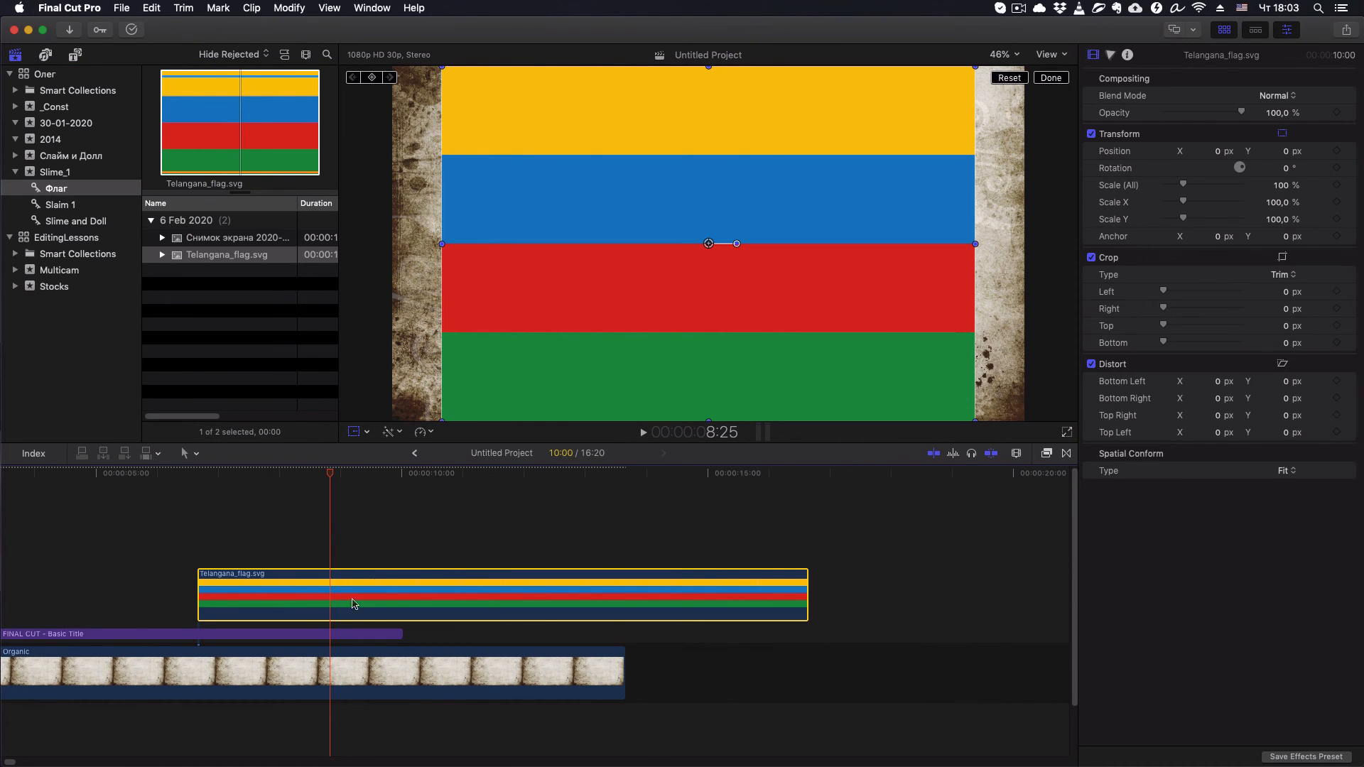
left_click_drag(376, 584, 162, 575)
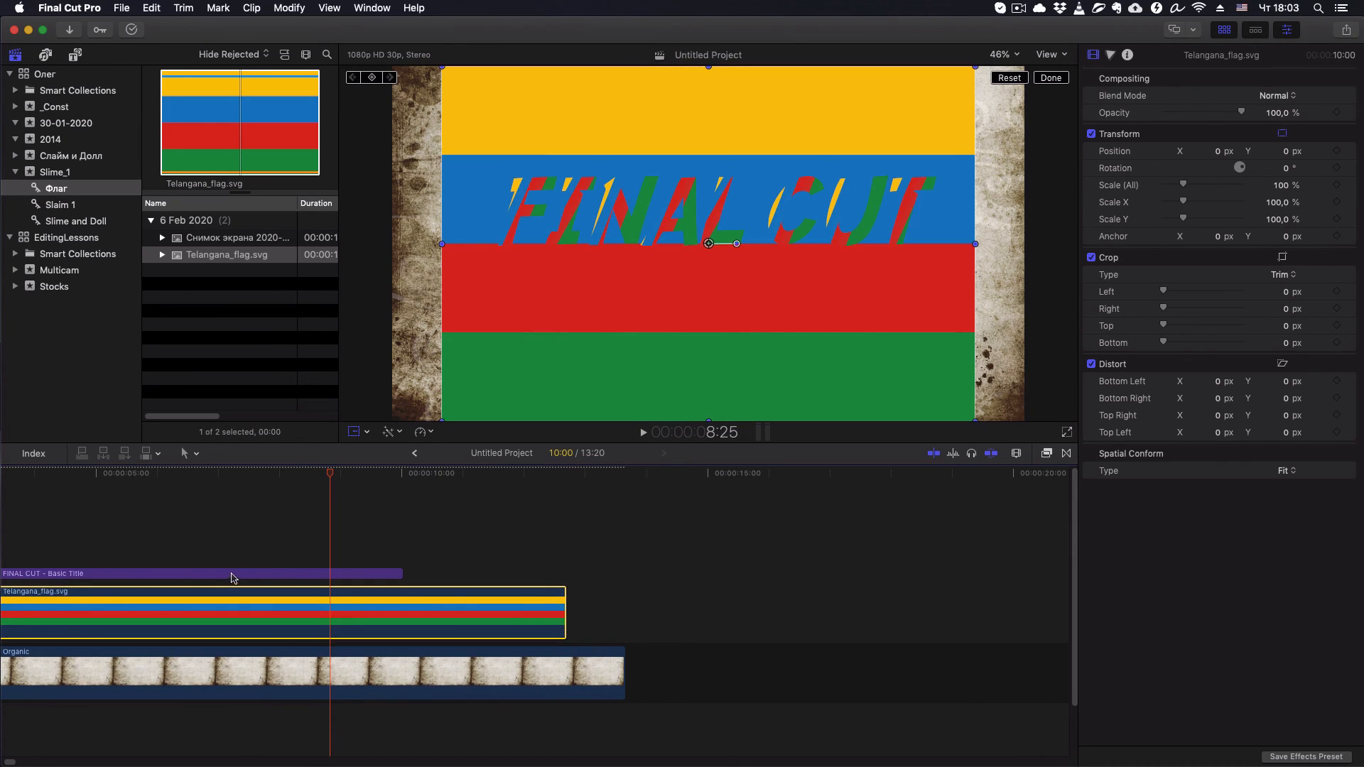
key("h")
left_click_drag(232, 540, 487, 553)
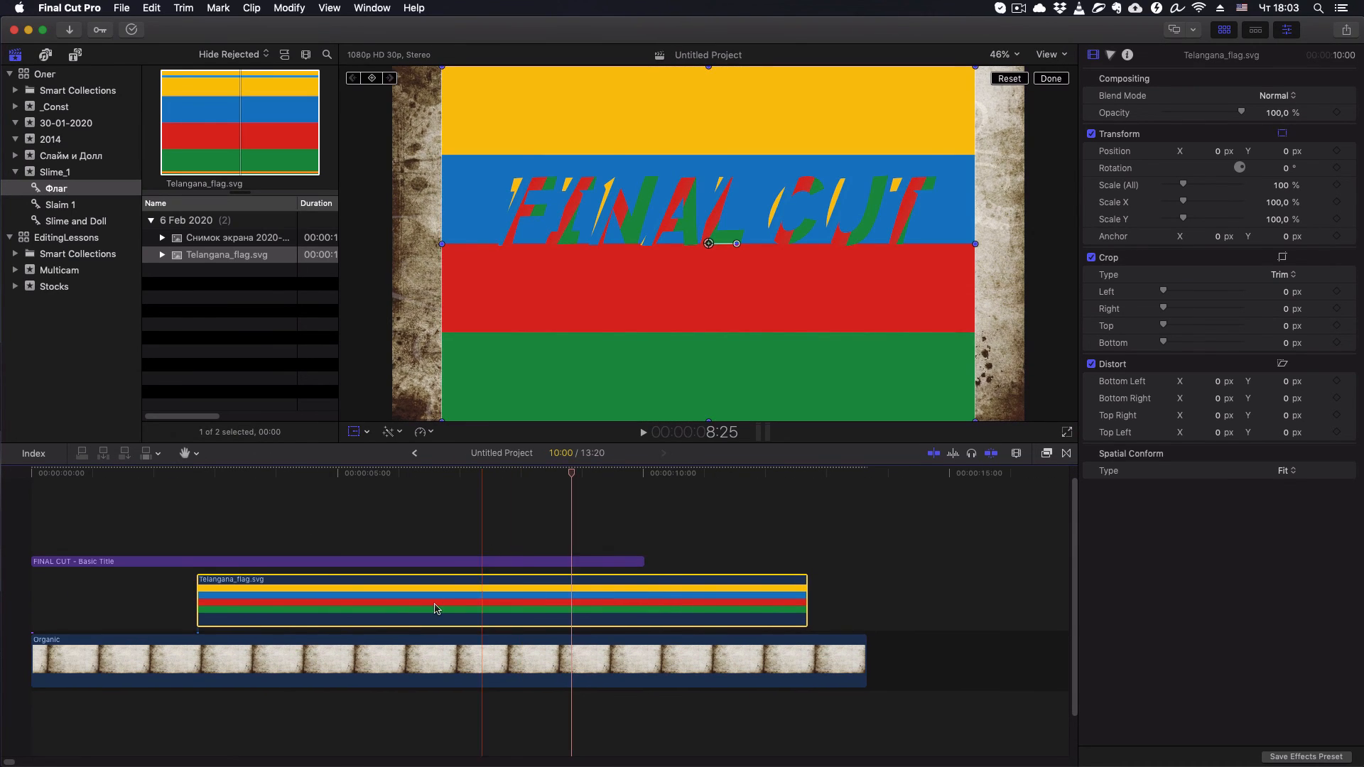
key("a")
left_click_drag(441, 604, 275, 604)
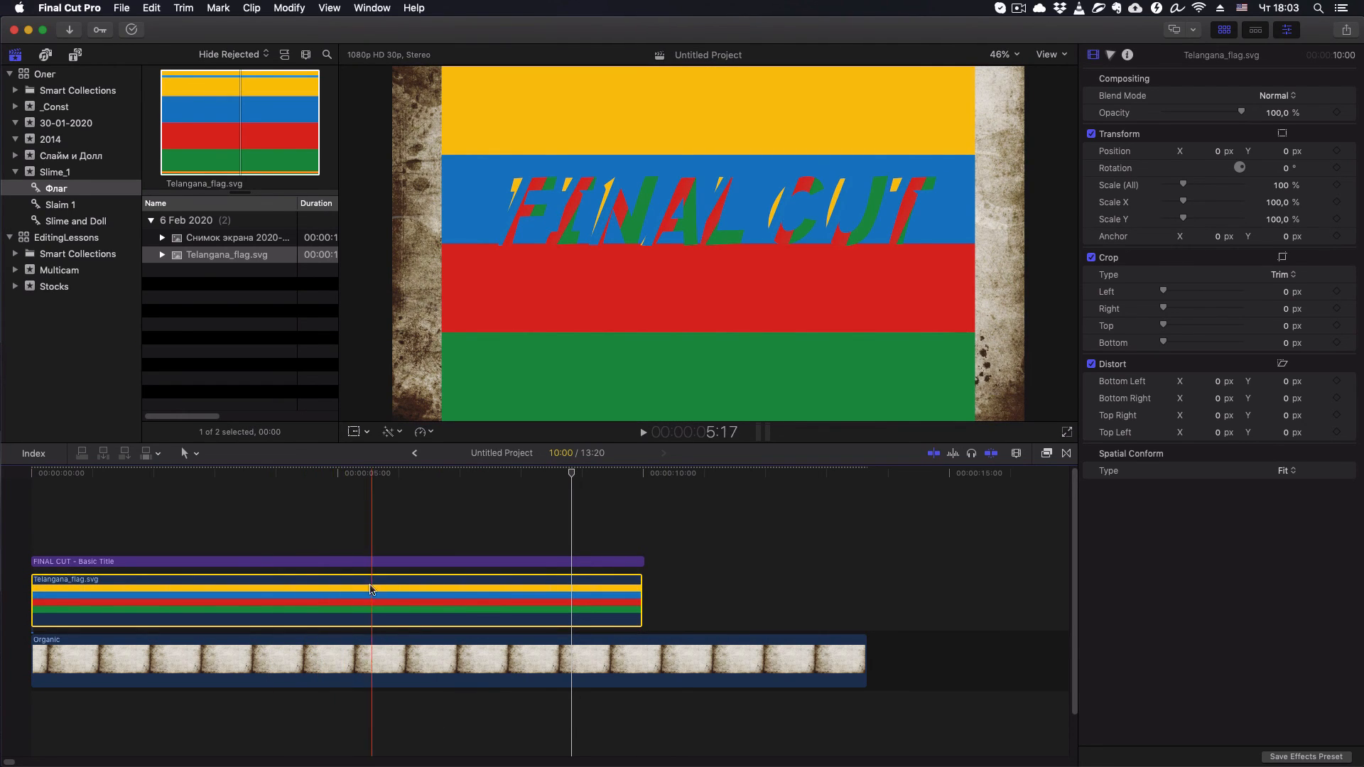
- Set the FINAL CUT title's blend mode to Stencil Alpha so its letters mask the flag clip
left_click(363, 474)
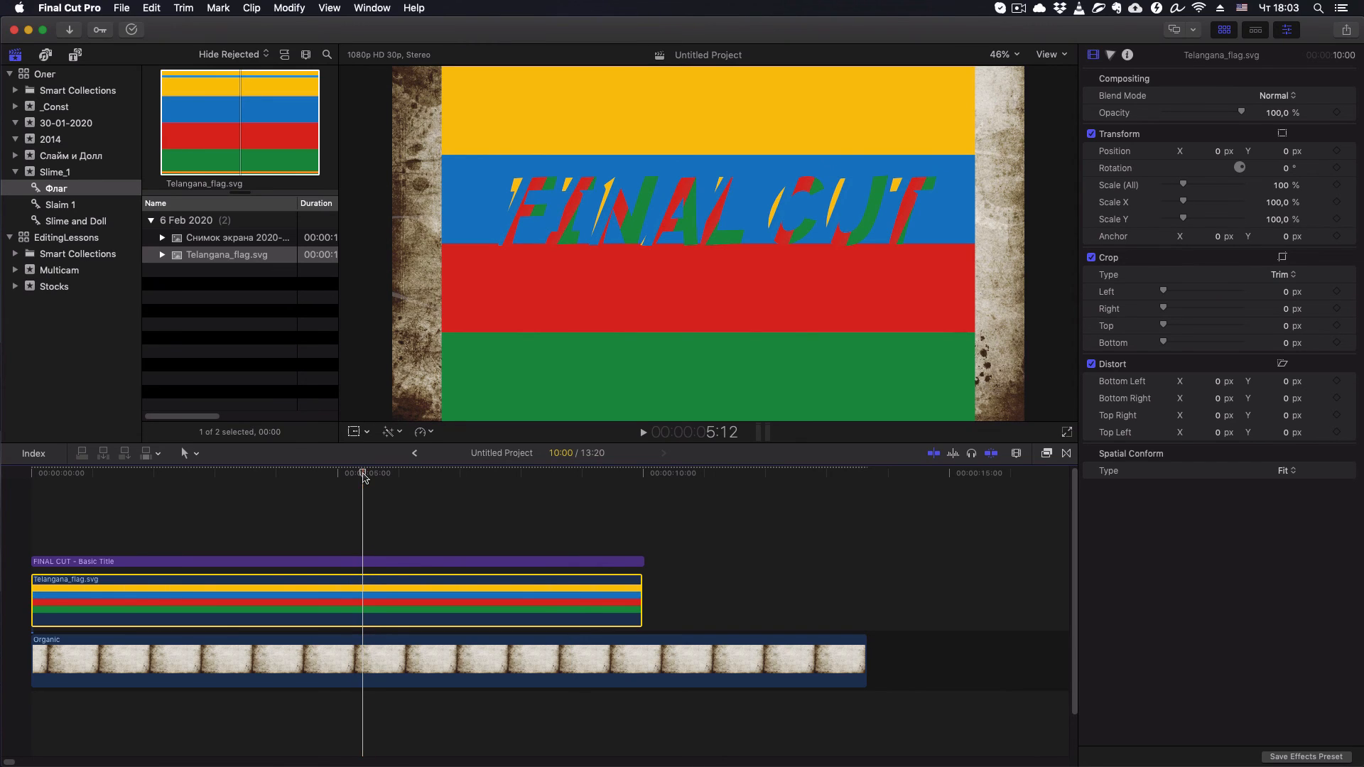
left_click(263, 562)
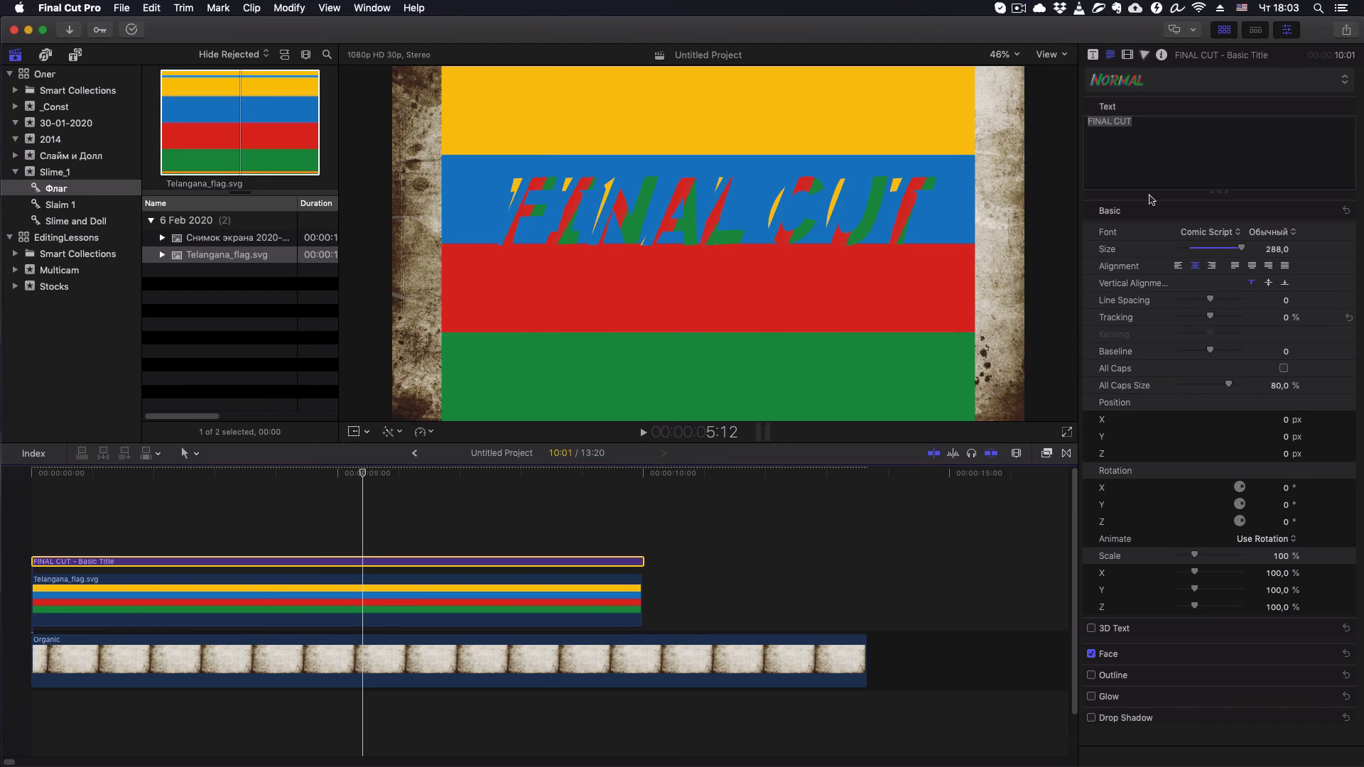
left_click(1128, 57)
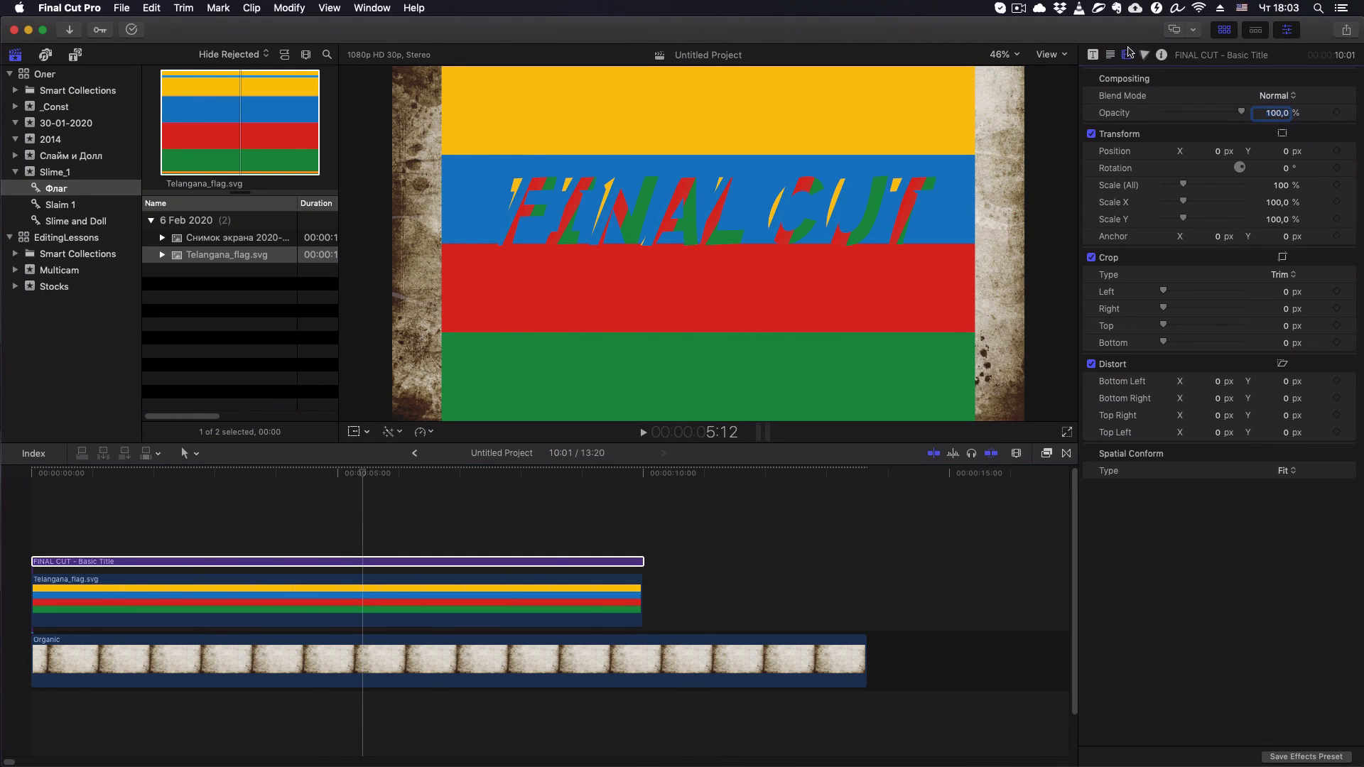
left_click(1294, 96)
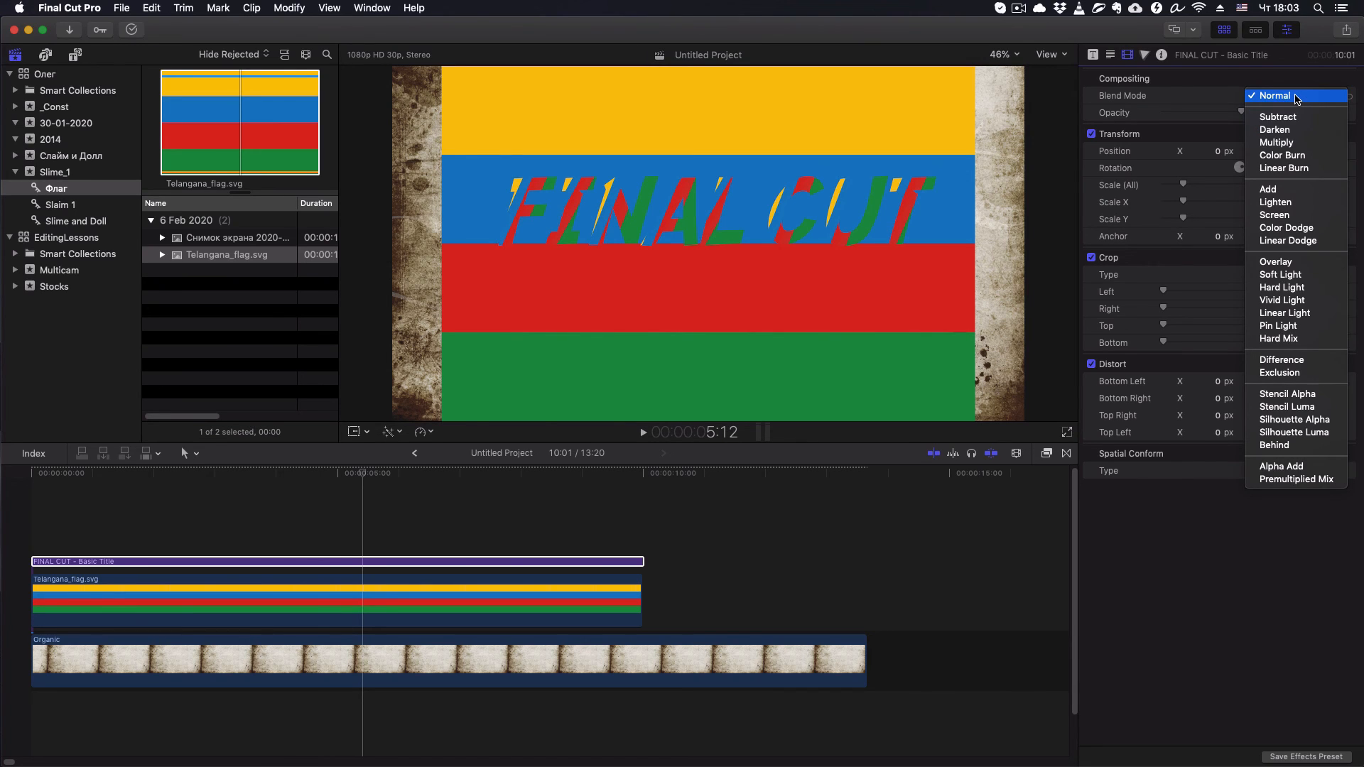
left_click(1288, 394)
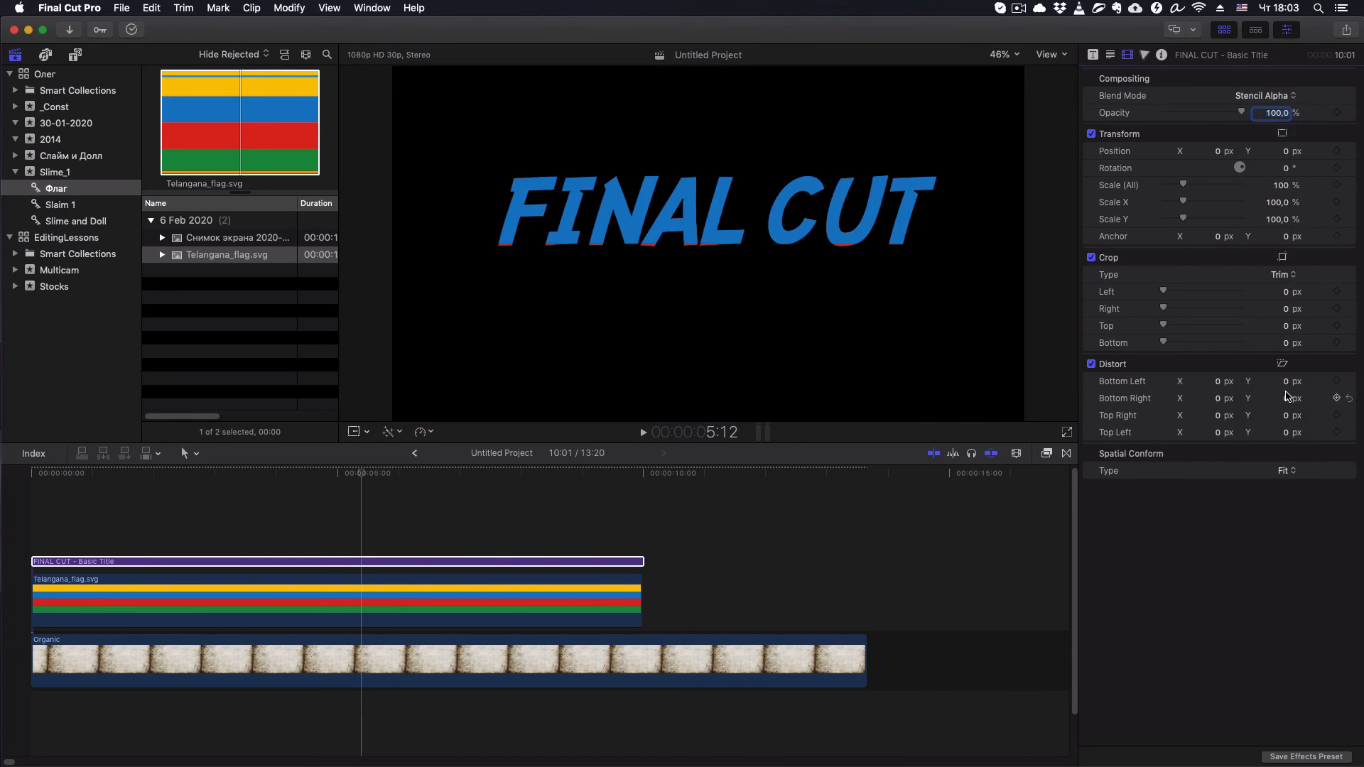
left_click(391, 562)
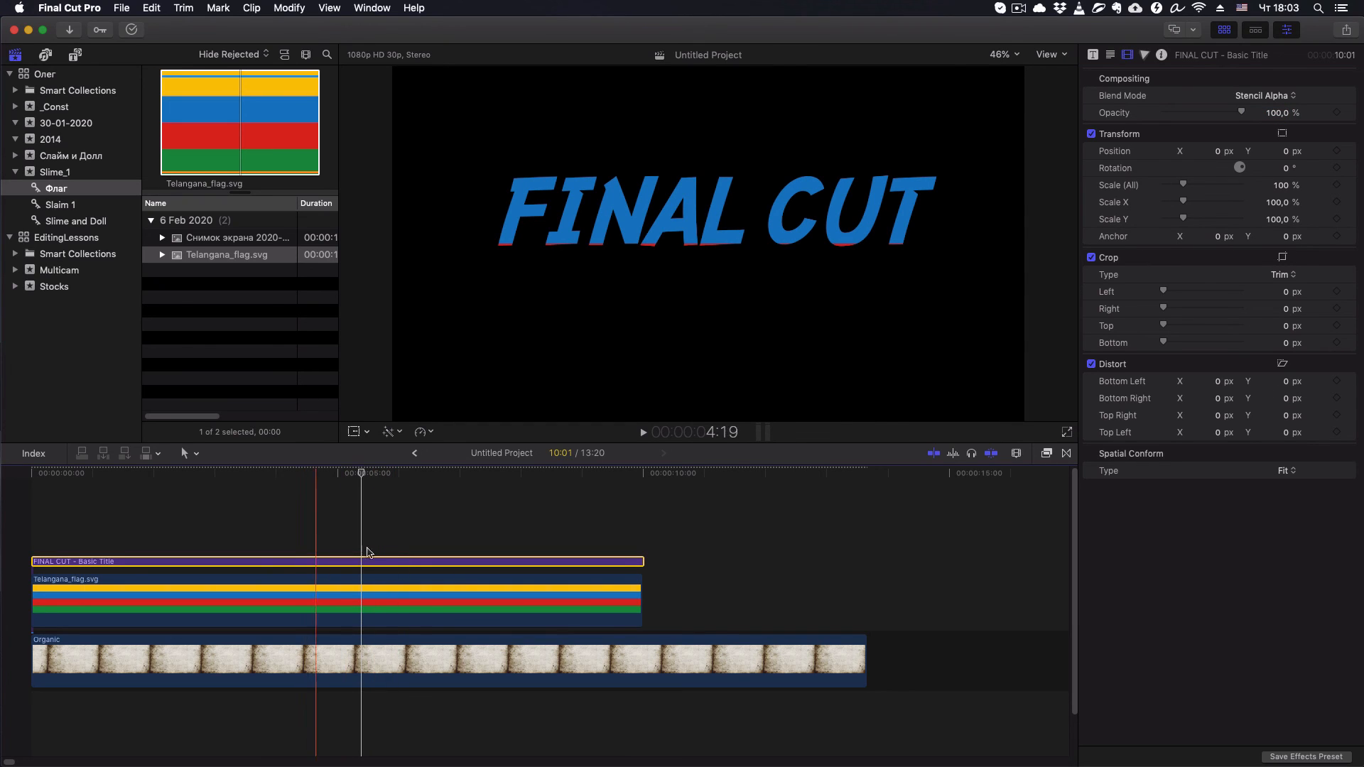
- Undo the title's blend mode change and the flag clip's move, and realign the flag clip with the project's beginning
left_click(357, 597)
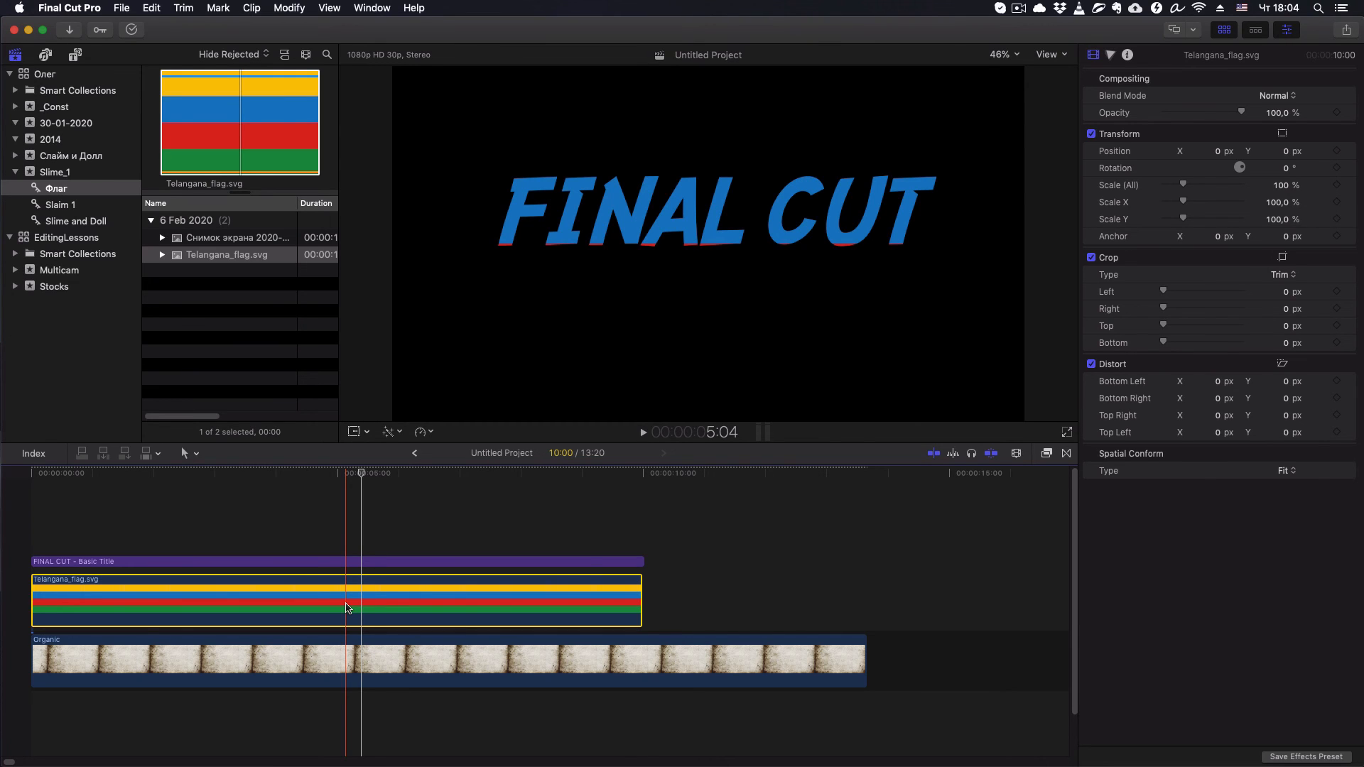
key("super+z")
key("super+z")
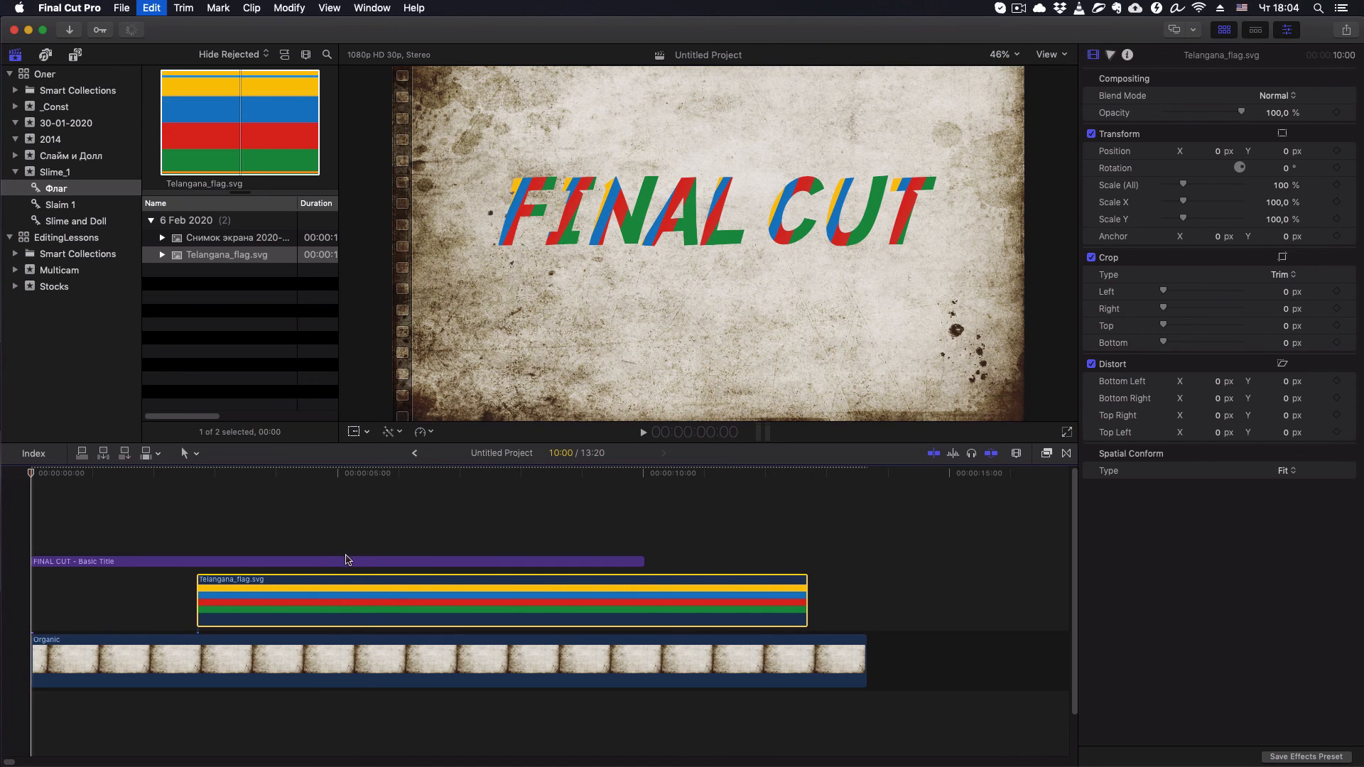
left_click_drag(348, 608, 142, 609)
left_click(206, 473)
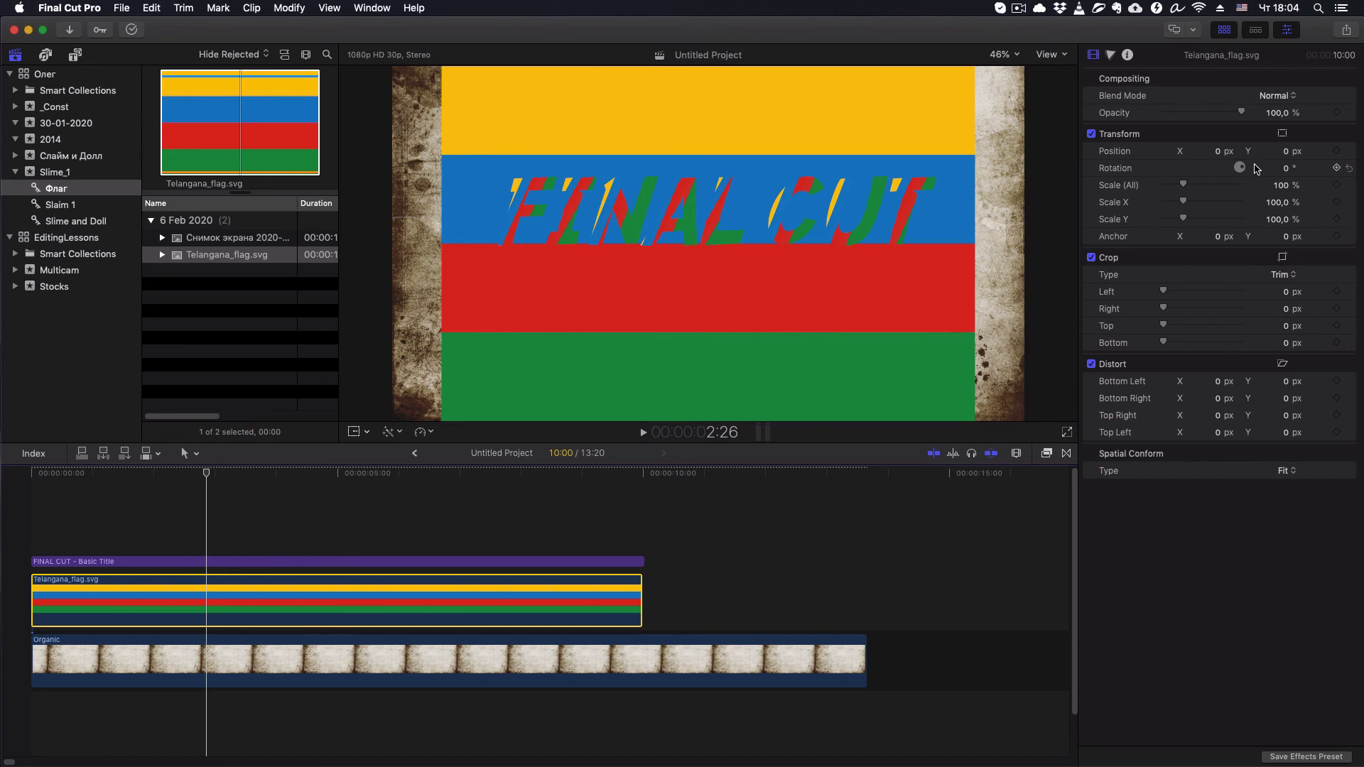
- Set the Telangana_flag.svg clip's rotation to 90° and stretch its Scale Y to 139% for wider vertical stripes
left_click_drag(1246, 171, 1279, 170)
left_click(1280, 171)
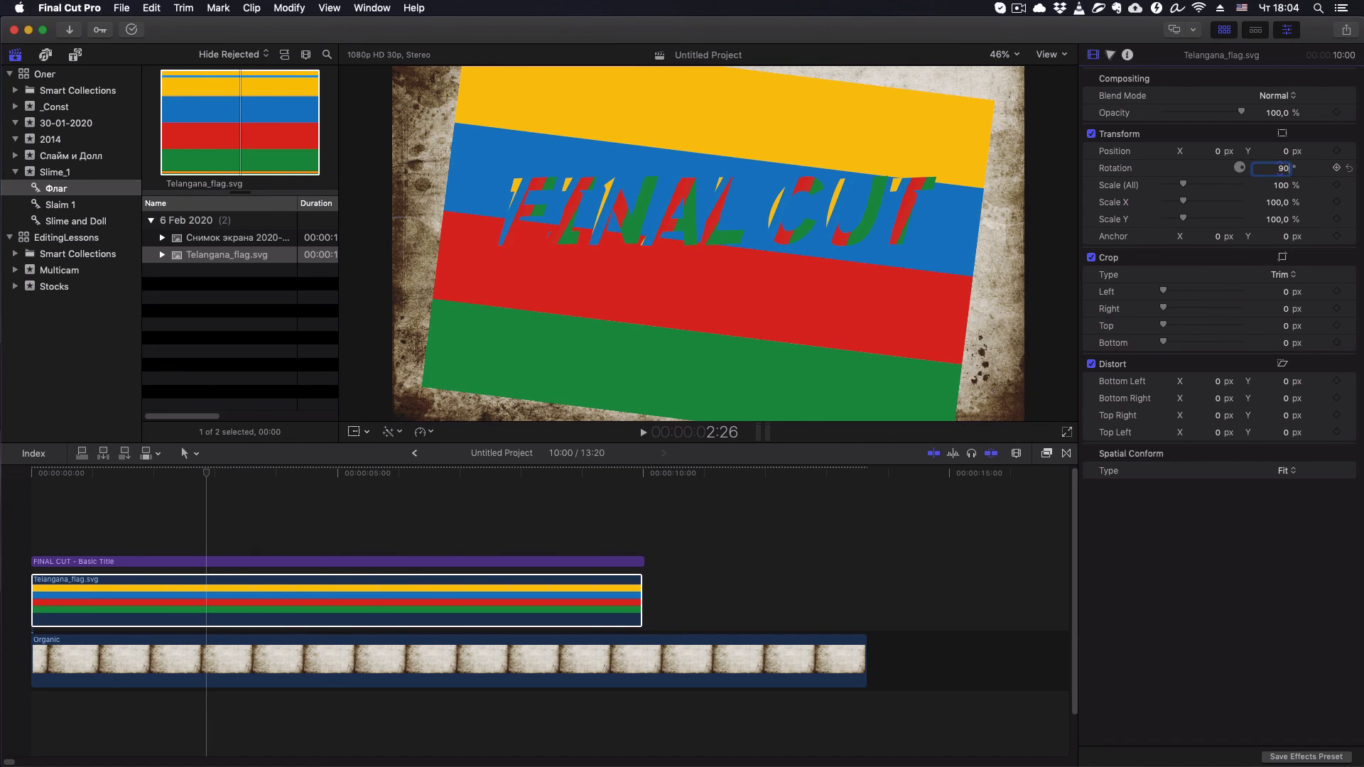
type("90")
key("Return")
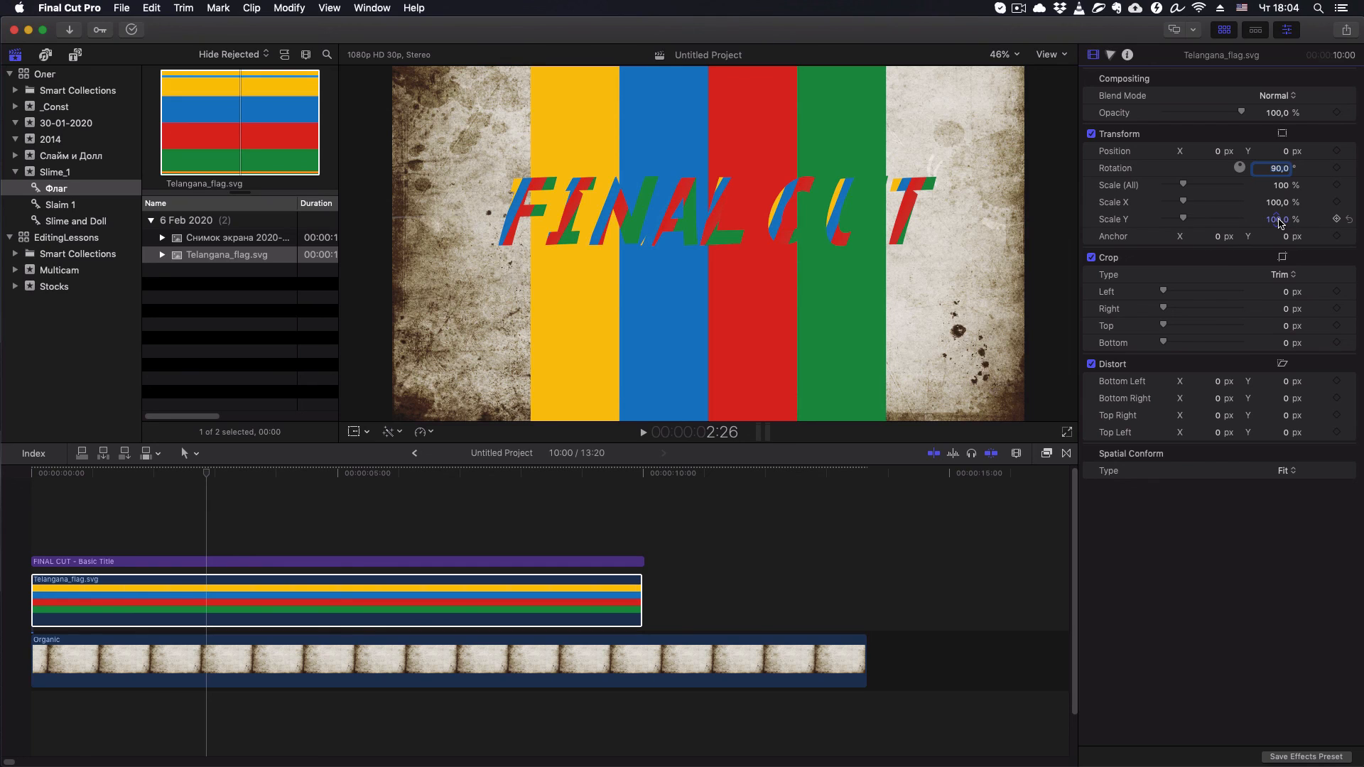
left_click(1278, 222)
left_click_drag(1279, 224, 1325, 224)
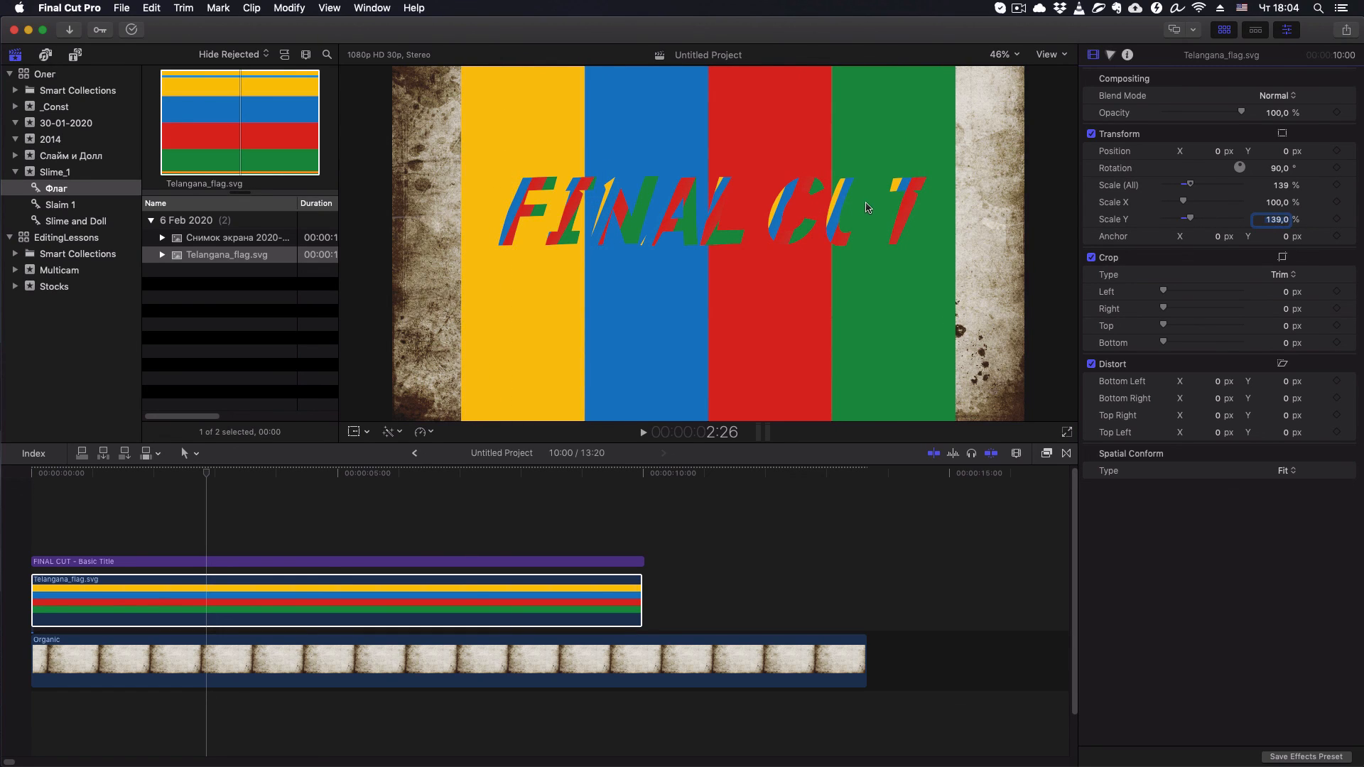
- Set the blend mode of the FINAL CUT title above the flag clip to Stencil Alpha
left_click(203, 563)
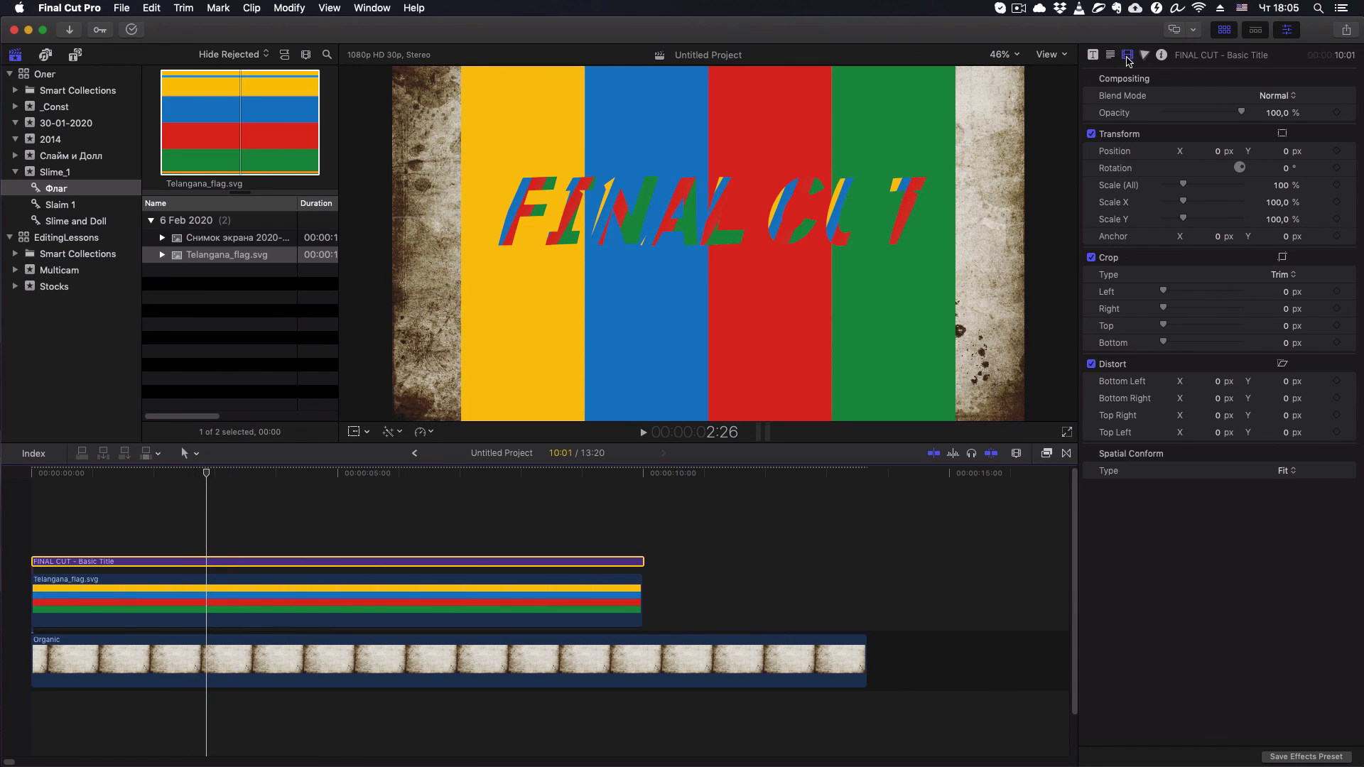
left_click(1295, 99)
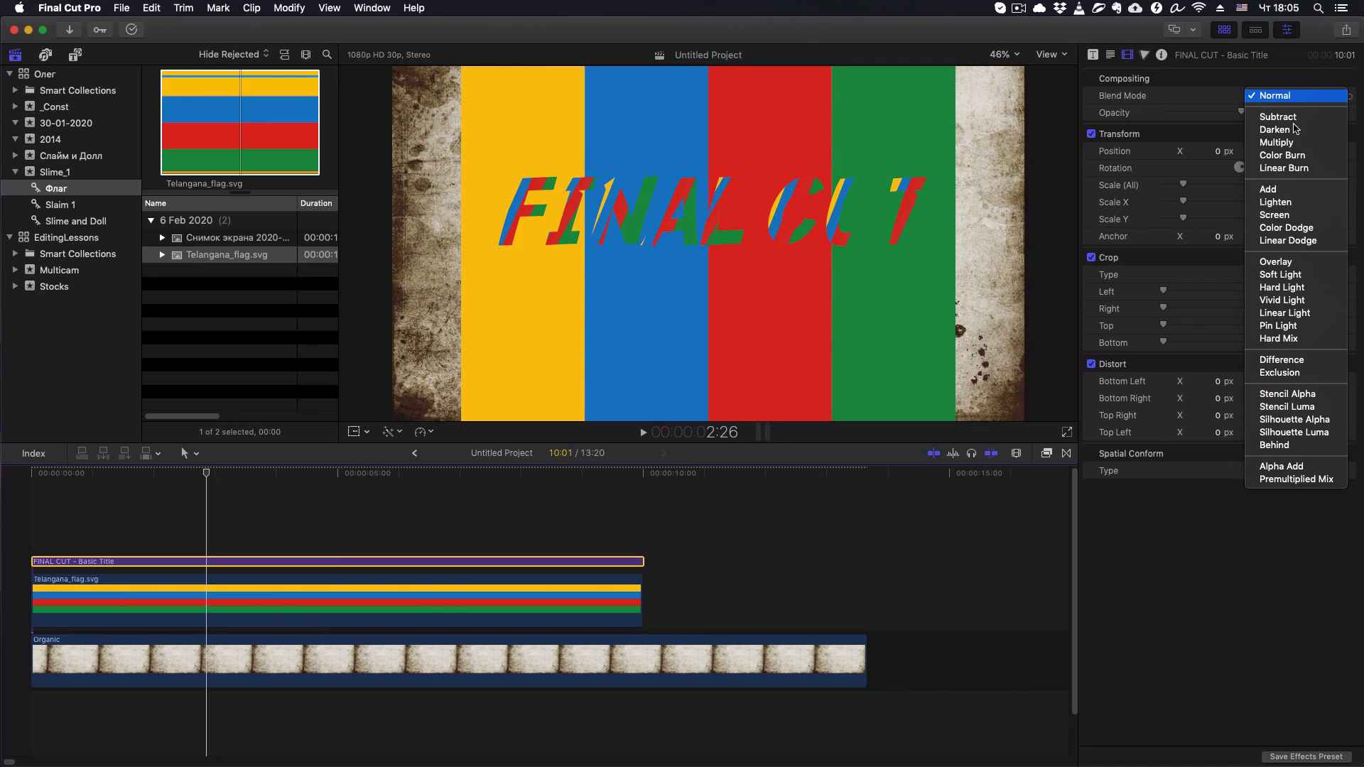
left_click(1287, 395)
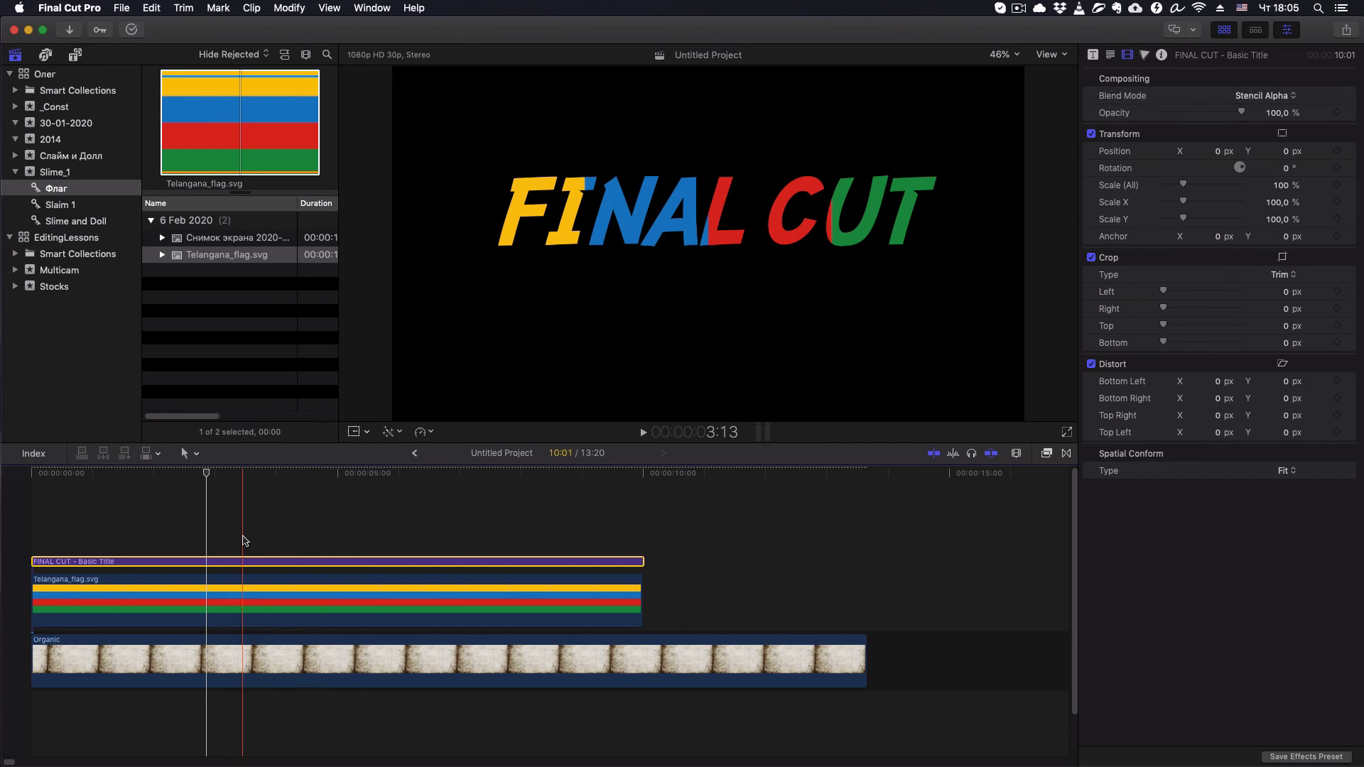
- Combine the FINAL CUT title and the flag clip into a compound clip, keeping the default name and event
left_click_drag(237, 535, 281, 585)
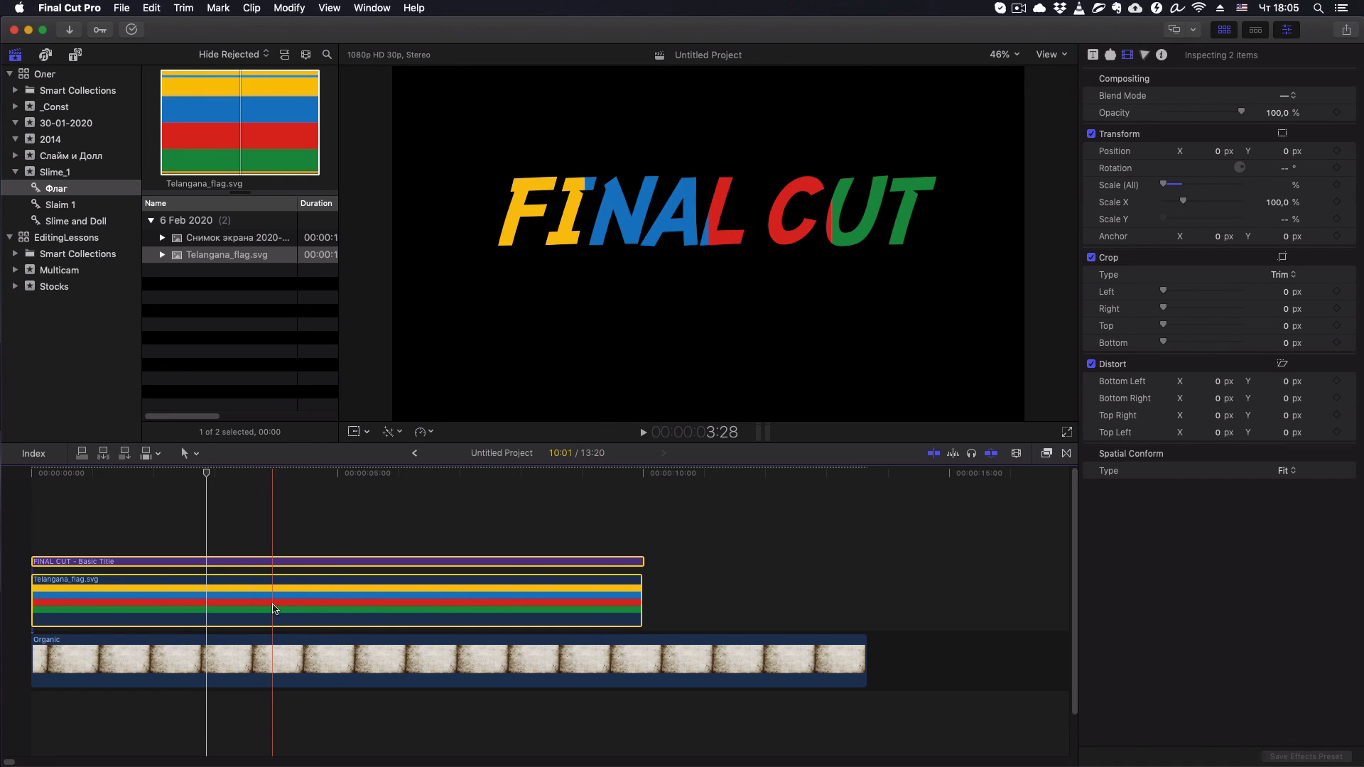
key("alt+g")
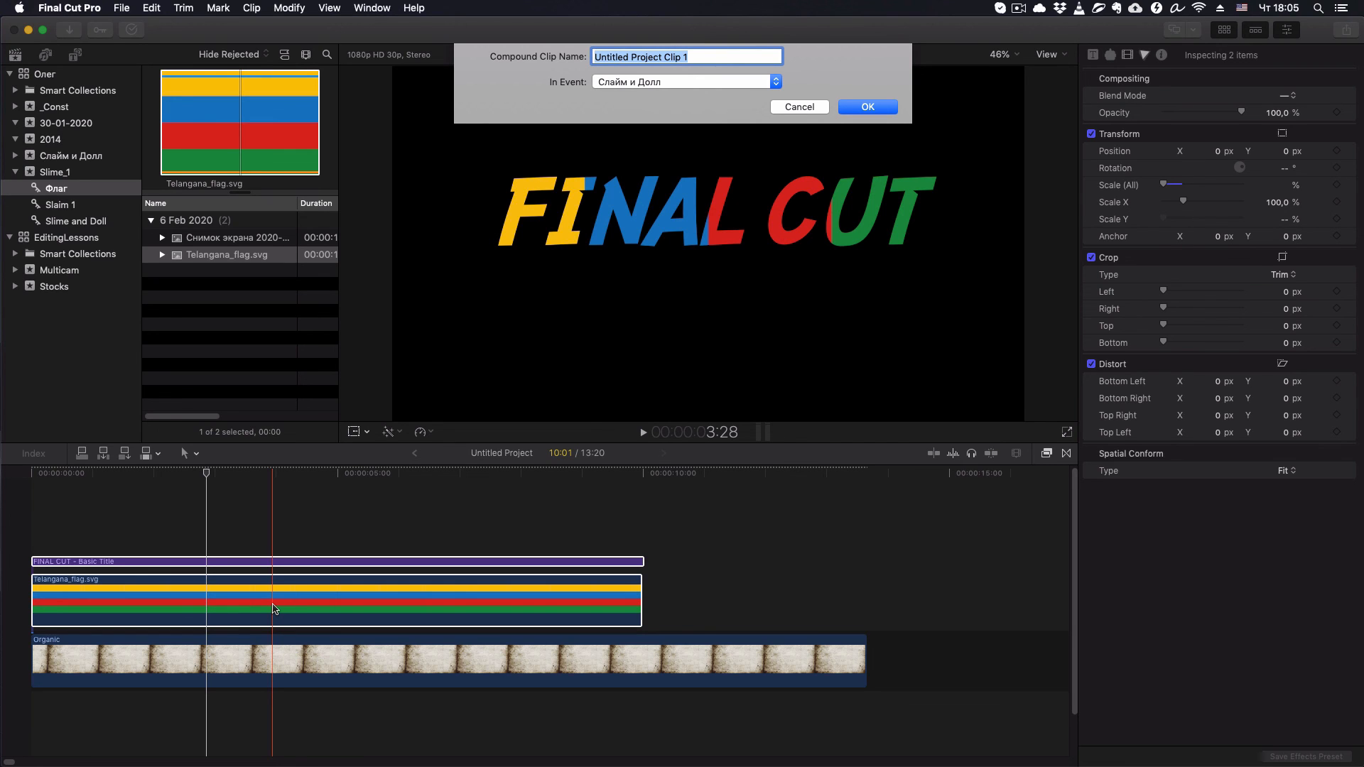
key("Return")
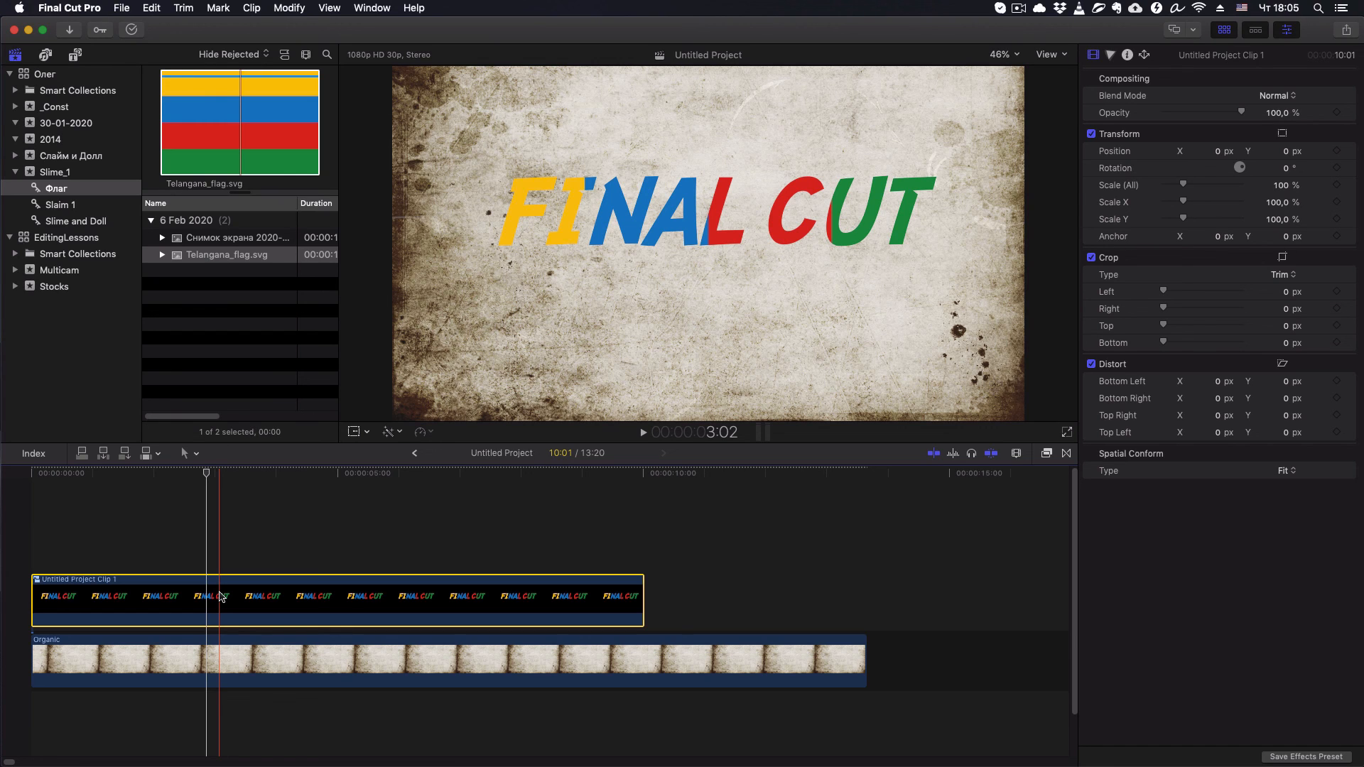
- Try adding default transitions to both ends of the compound clip and undo them
key("super+t")
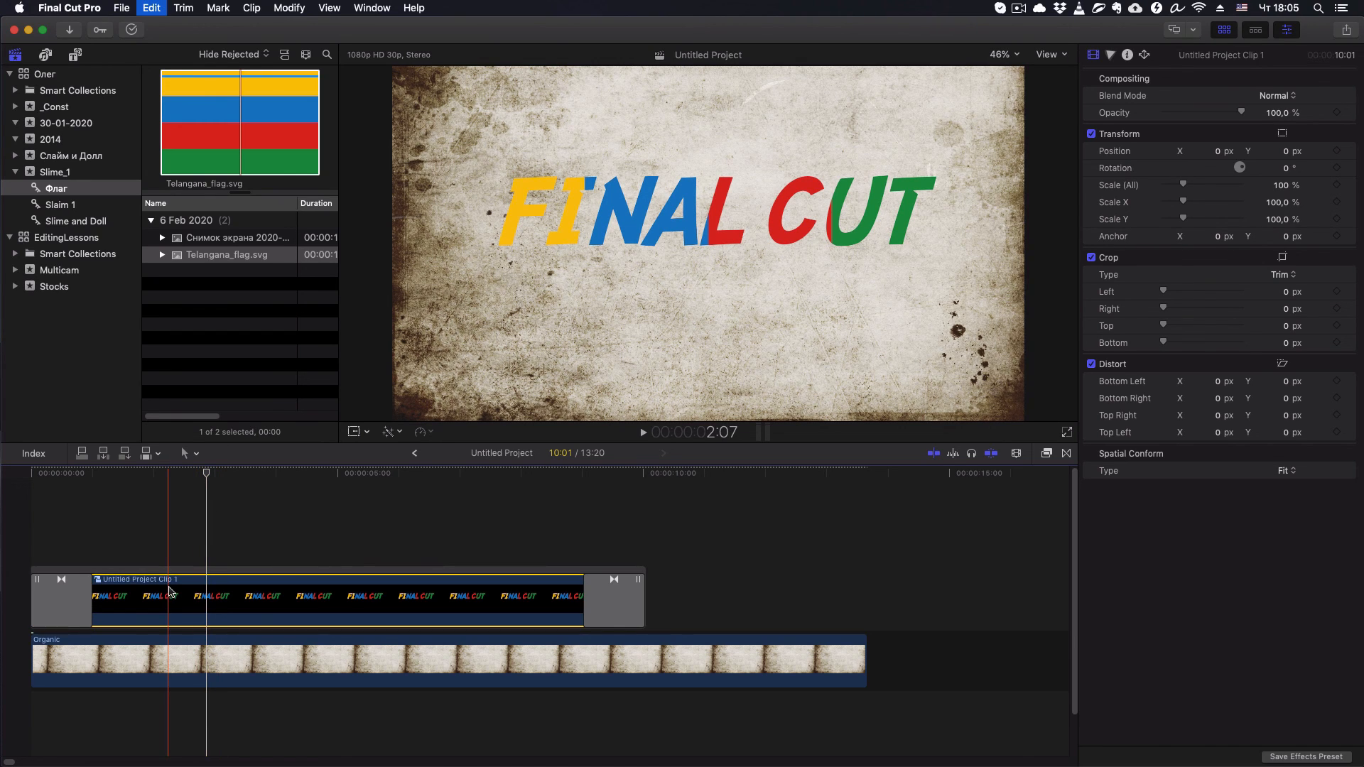
key("super+z")
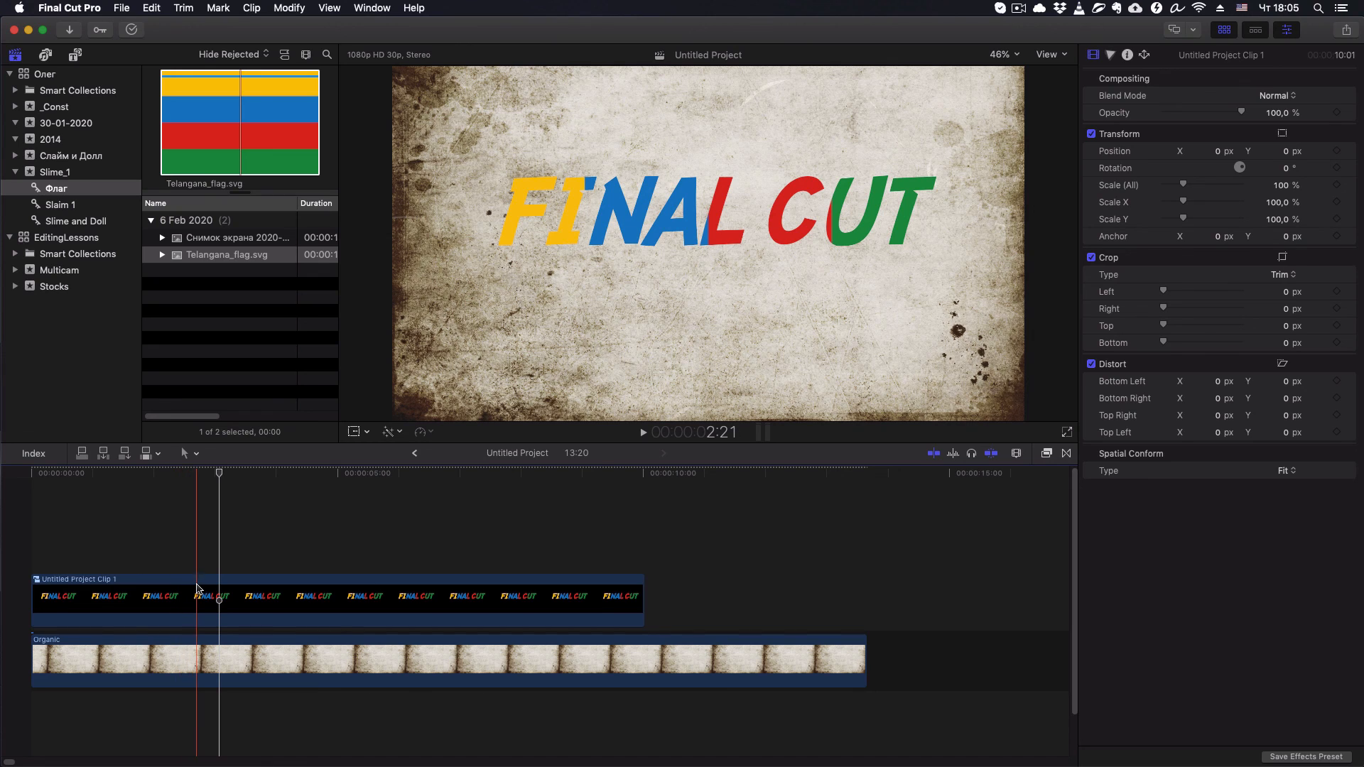
left_click(198, 589)
key("super+shift+2")
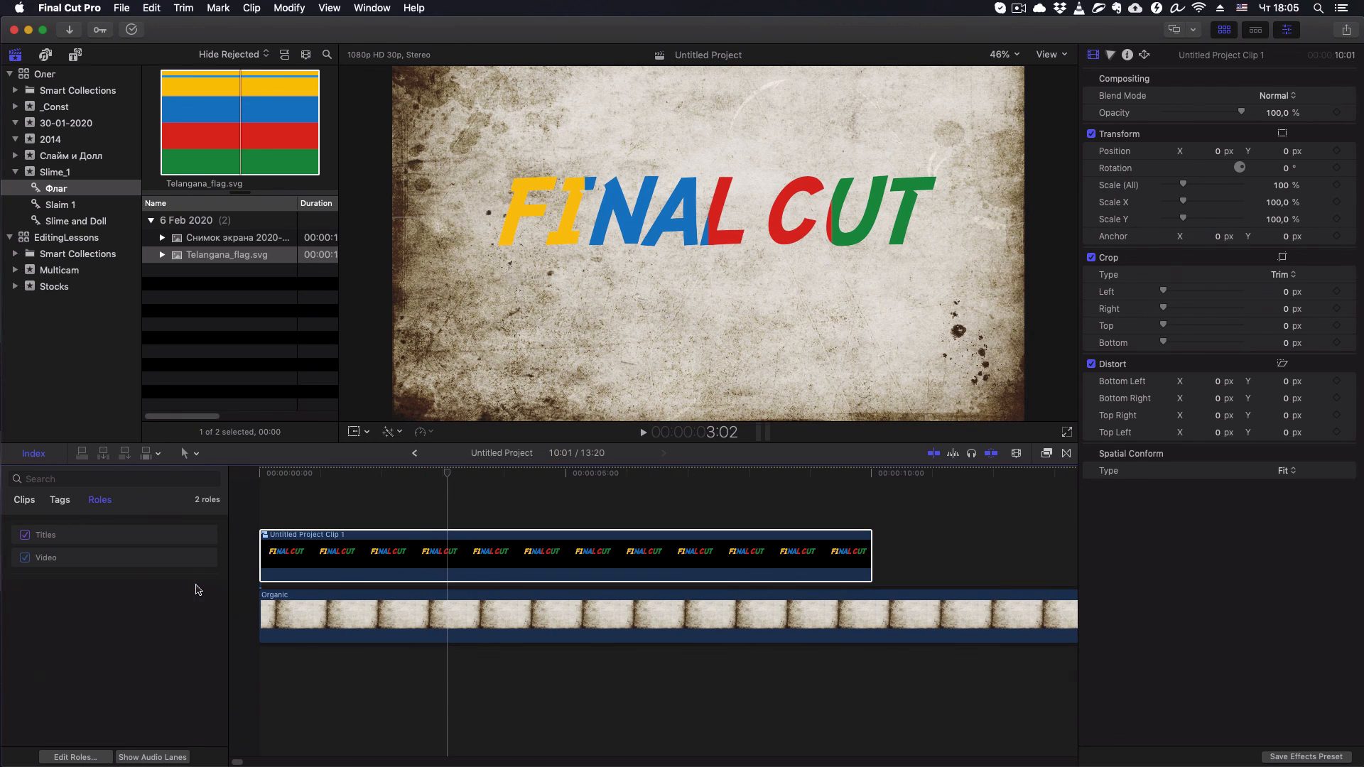
left_click(290, 582)
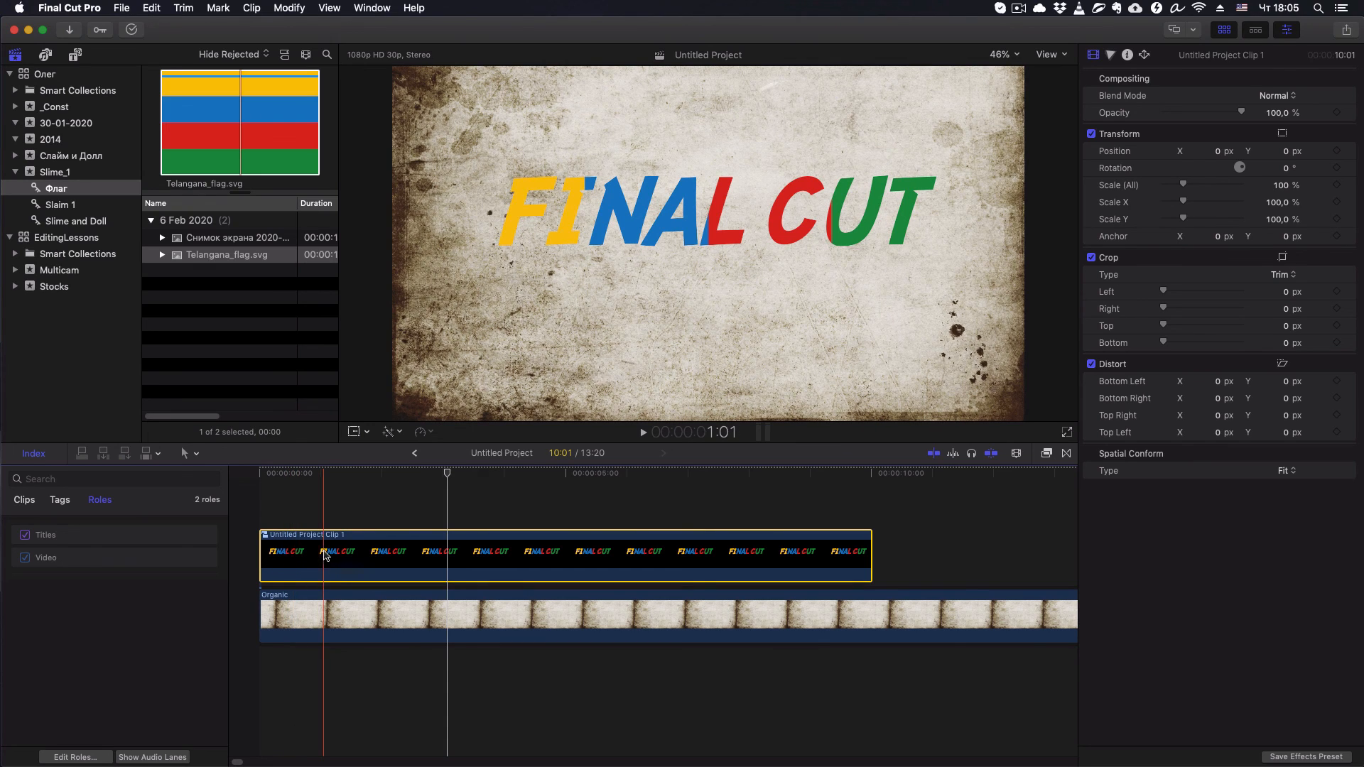
left_click(318, 472)
key("super+shift+2")
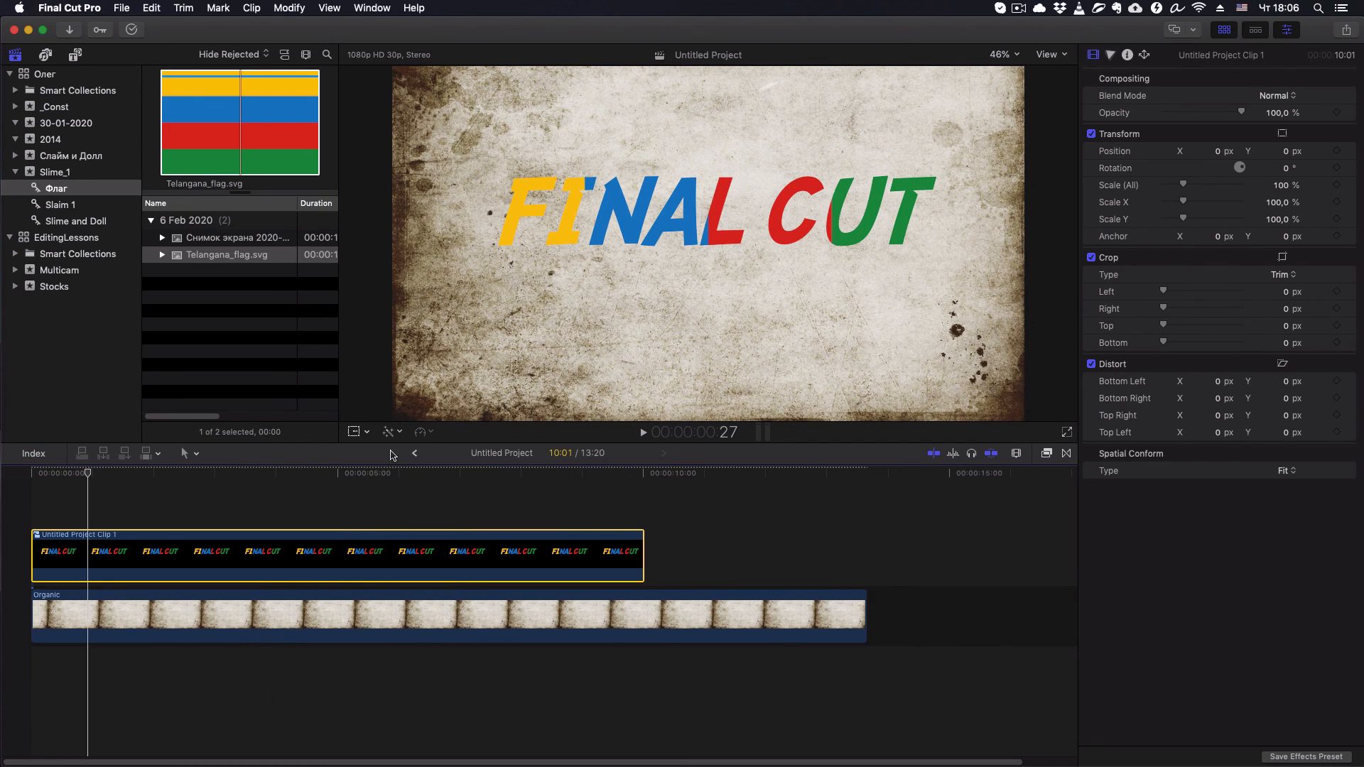
- Scale the compound clip down to about 70% and move it to about X 374 px, Y -334 px
key("shift+t")
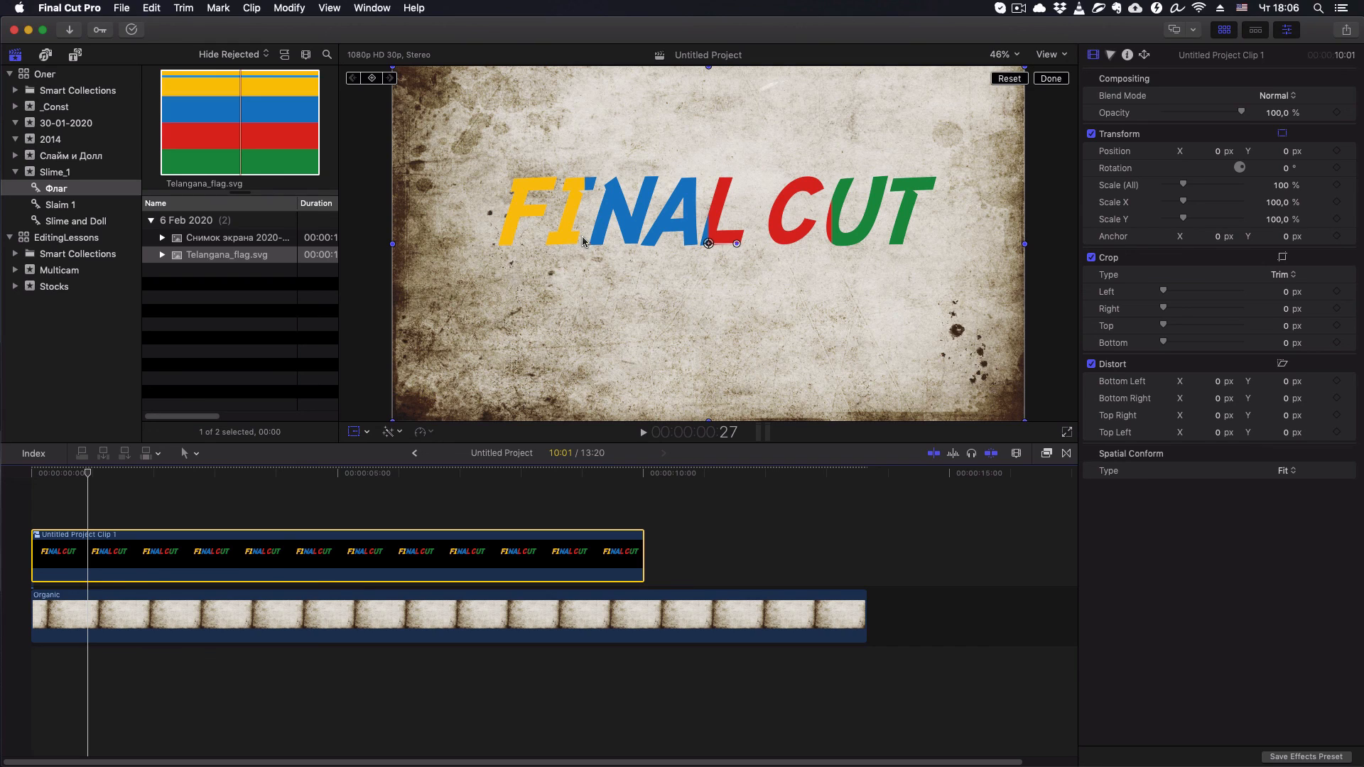
left_click_drag(394, 70, 436, 109)
left_click_drag(486, 157, 487, 158)
left_click_drag(643, 217, 787, 339)
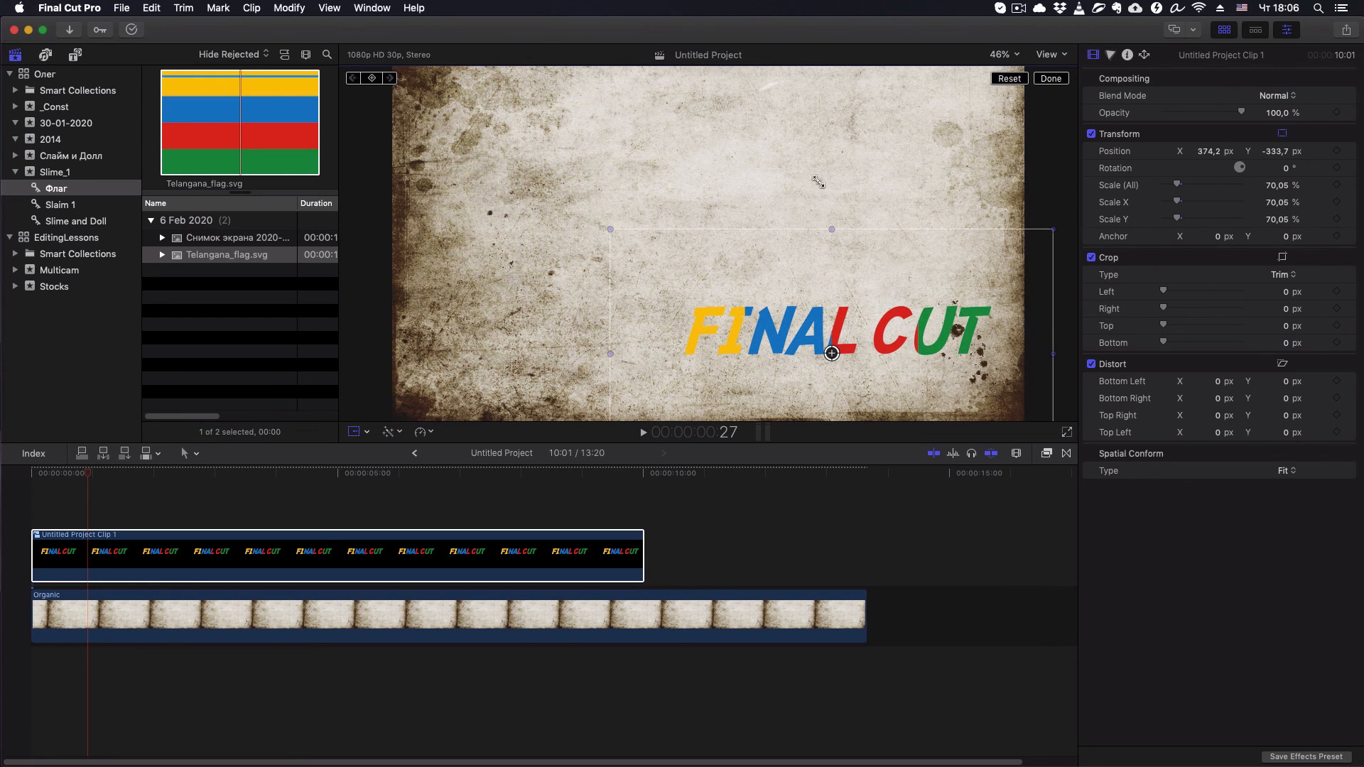
left_click(1061, 84)
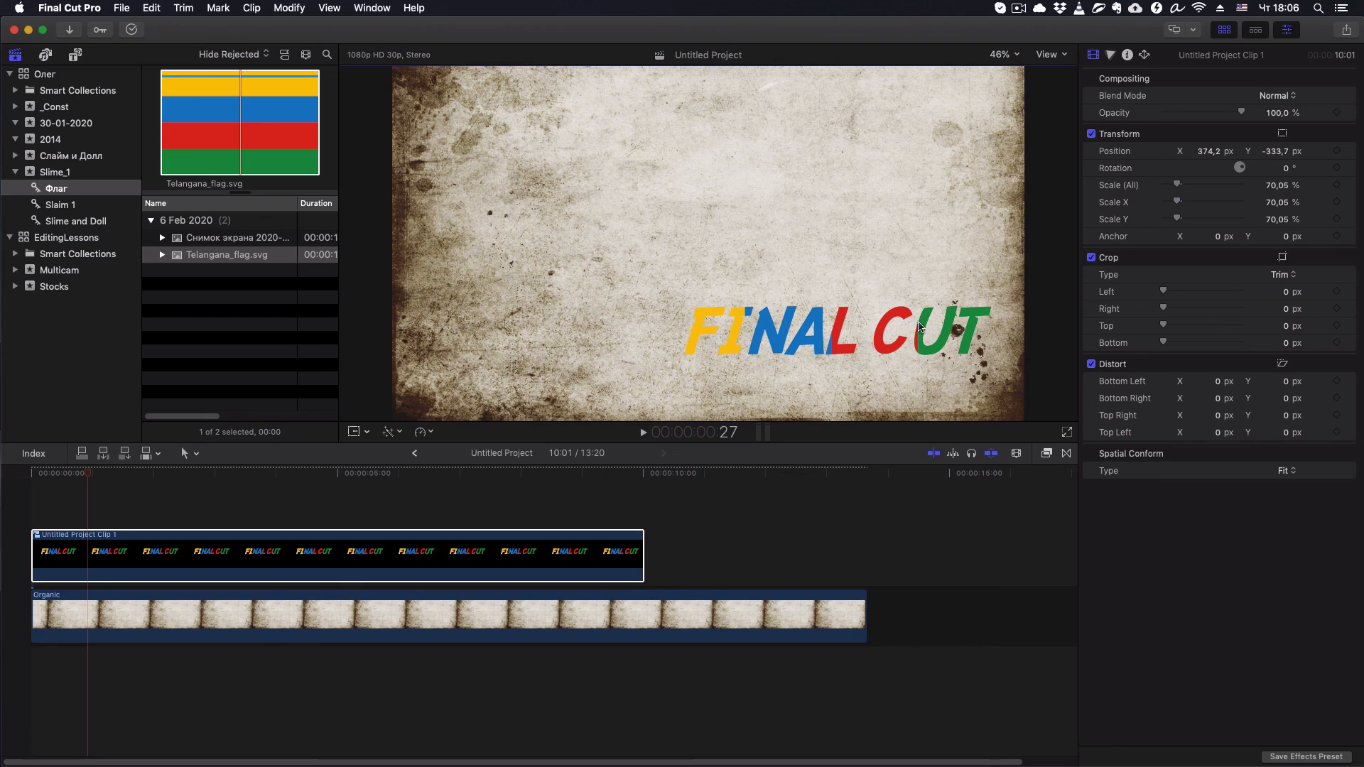